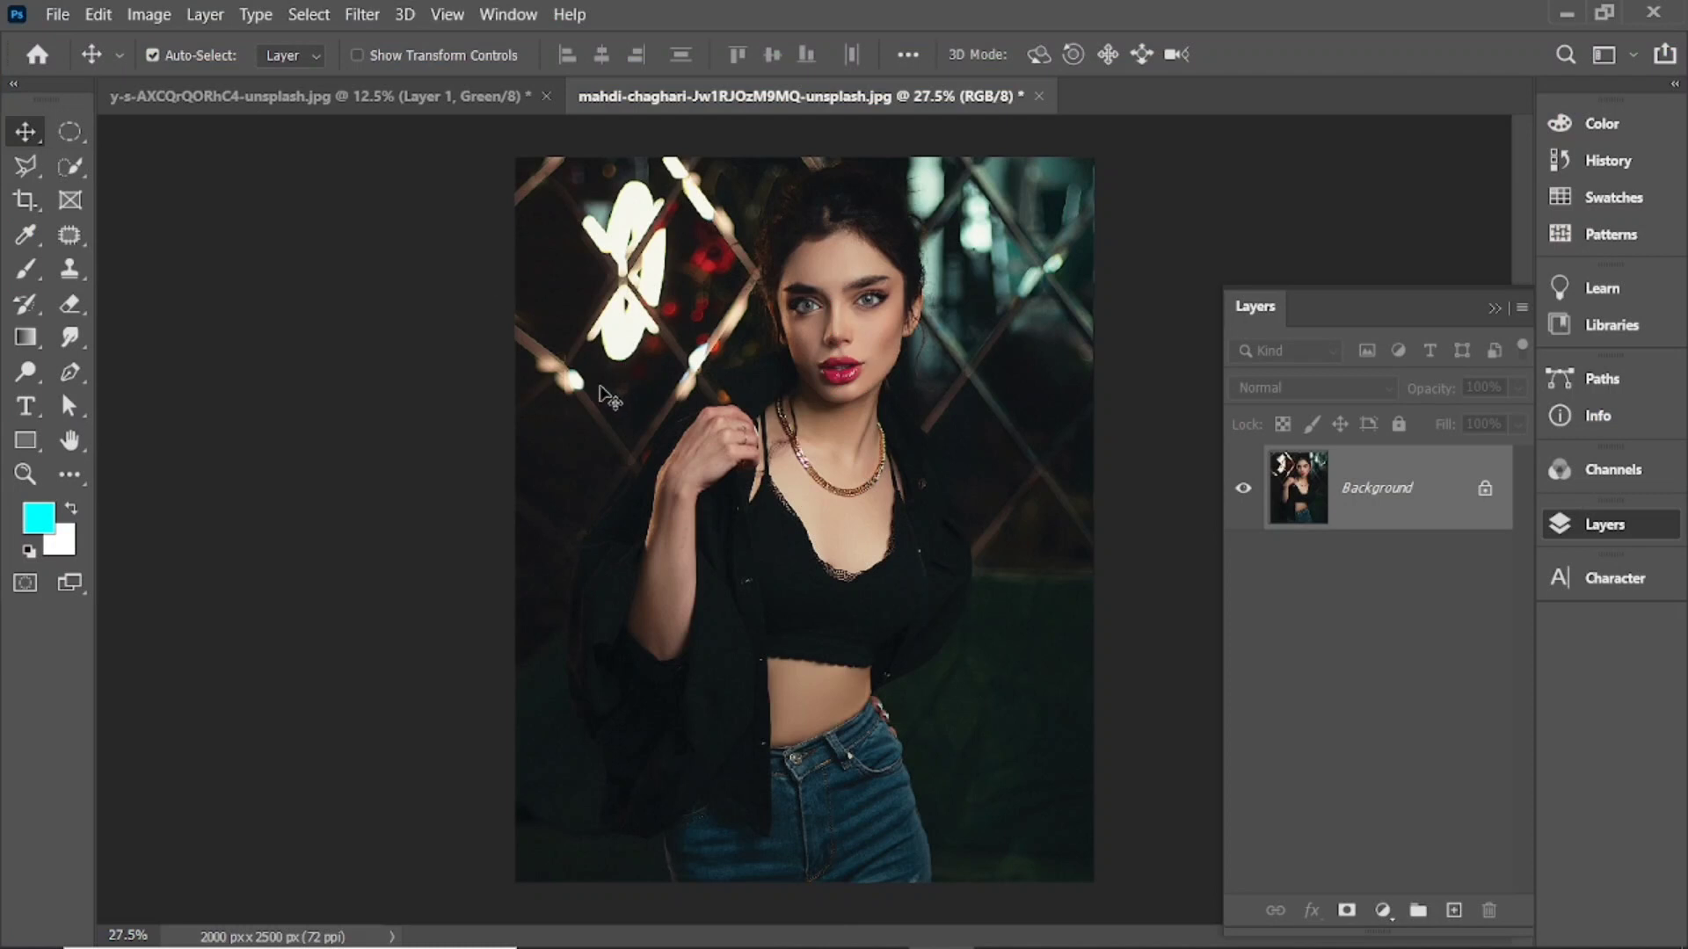
Step: Create a new layer group above the background and roughly select the woman with the Quick Selection tool
left_click(1418, 910)
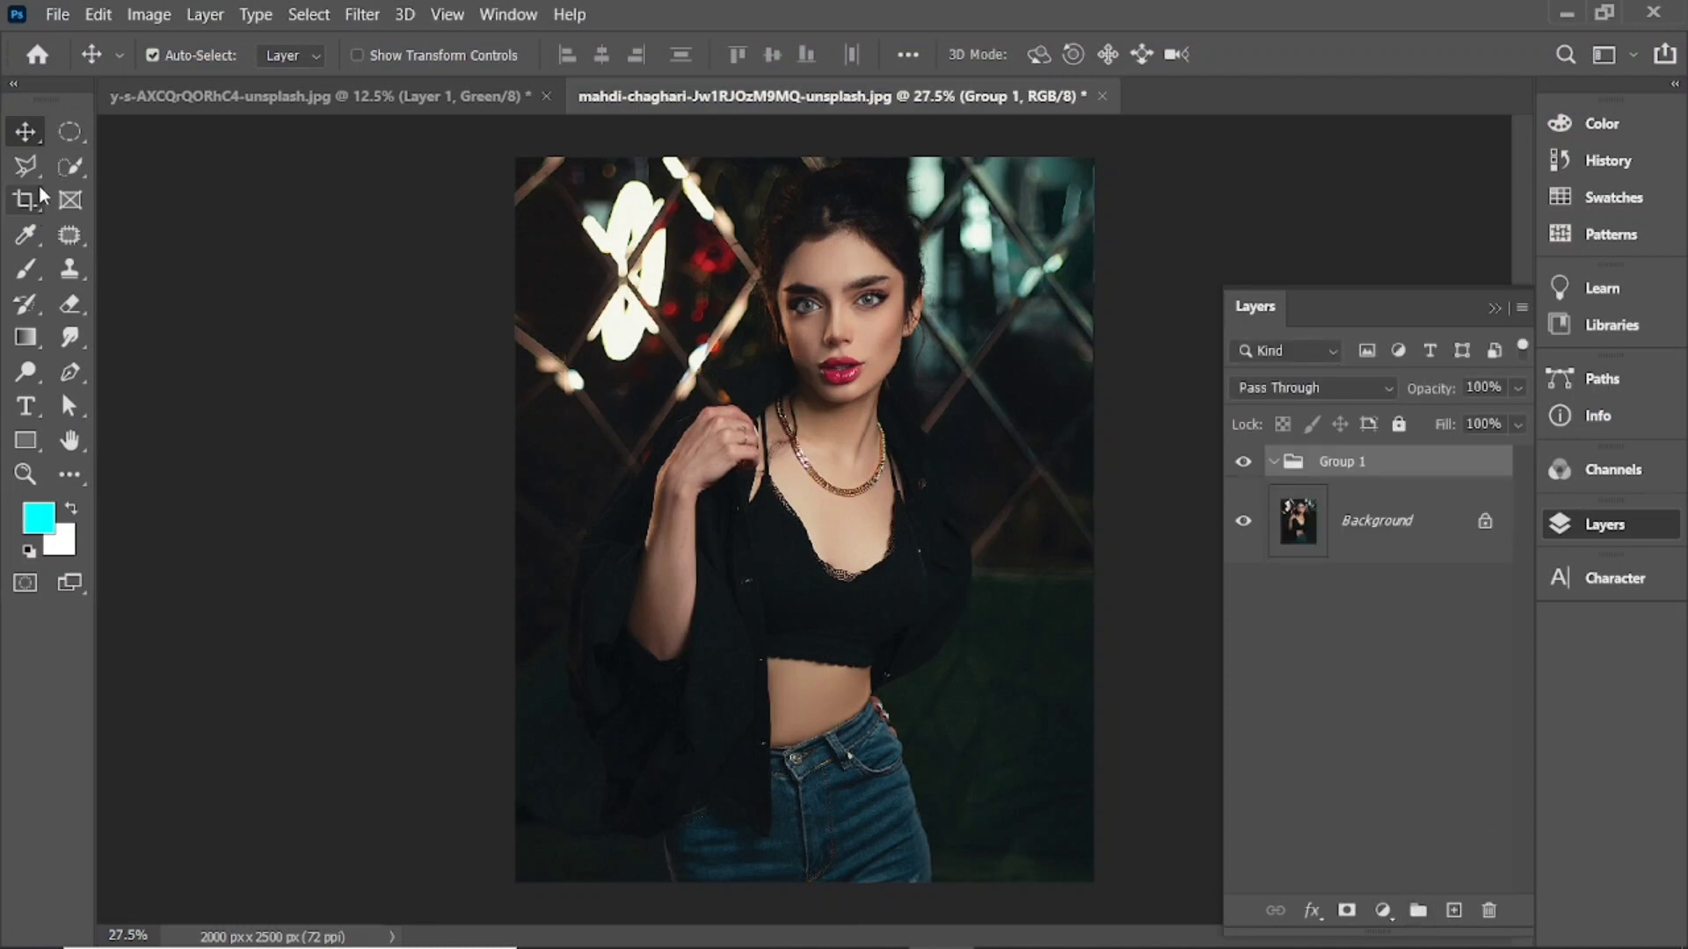
left_click_drag(70, 167, 173, 191)
left_click(173, 190)
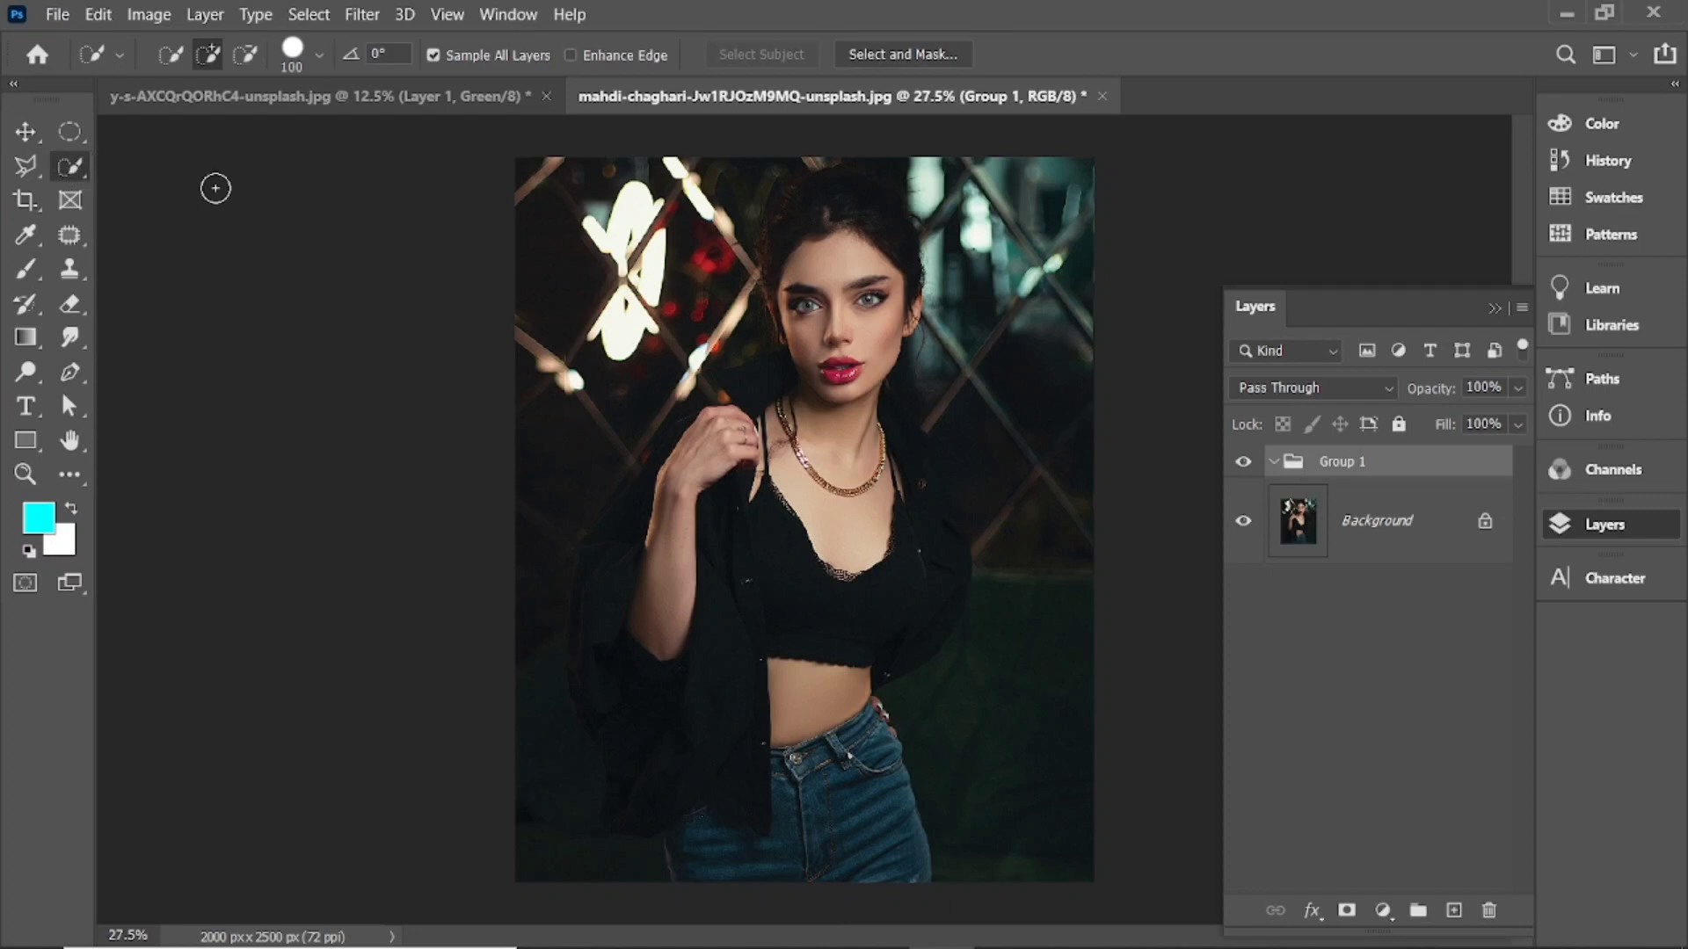
mouse_move(842, 244)
left_mouse_down()
mouse_move(817, 352)
mouse_move(820, 550)
mouse_move(779, 635)
mouse_move(770, 713)
mouse_move(827, 799)
mouse_move(708, 741)
mouse_move(757, 686)
mouse_move(748, 623)
mouse_move(630, 589)
left_mouse_up()
key("alt")
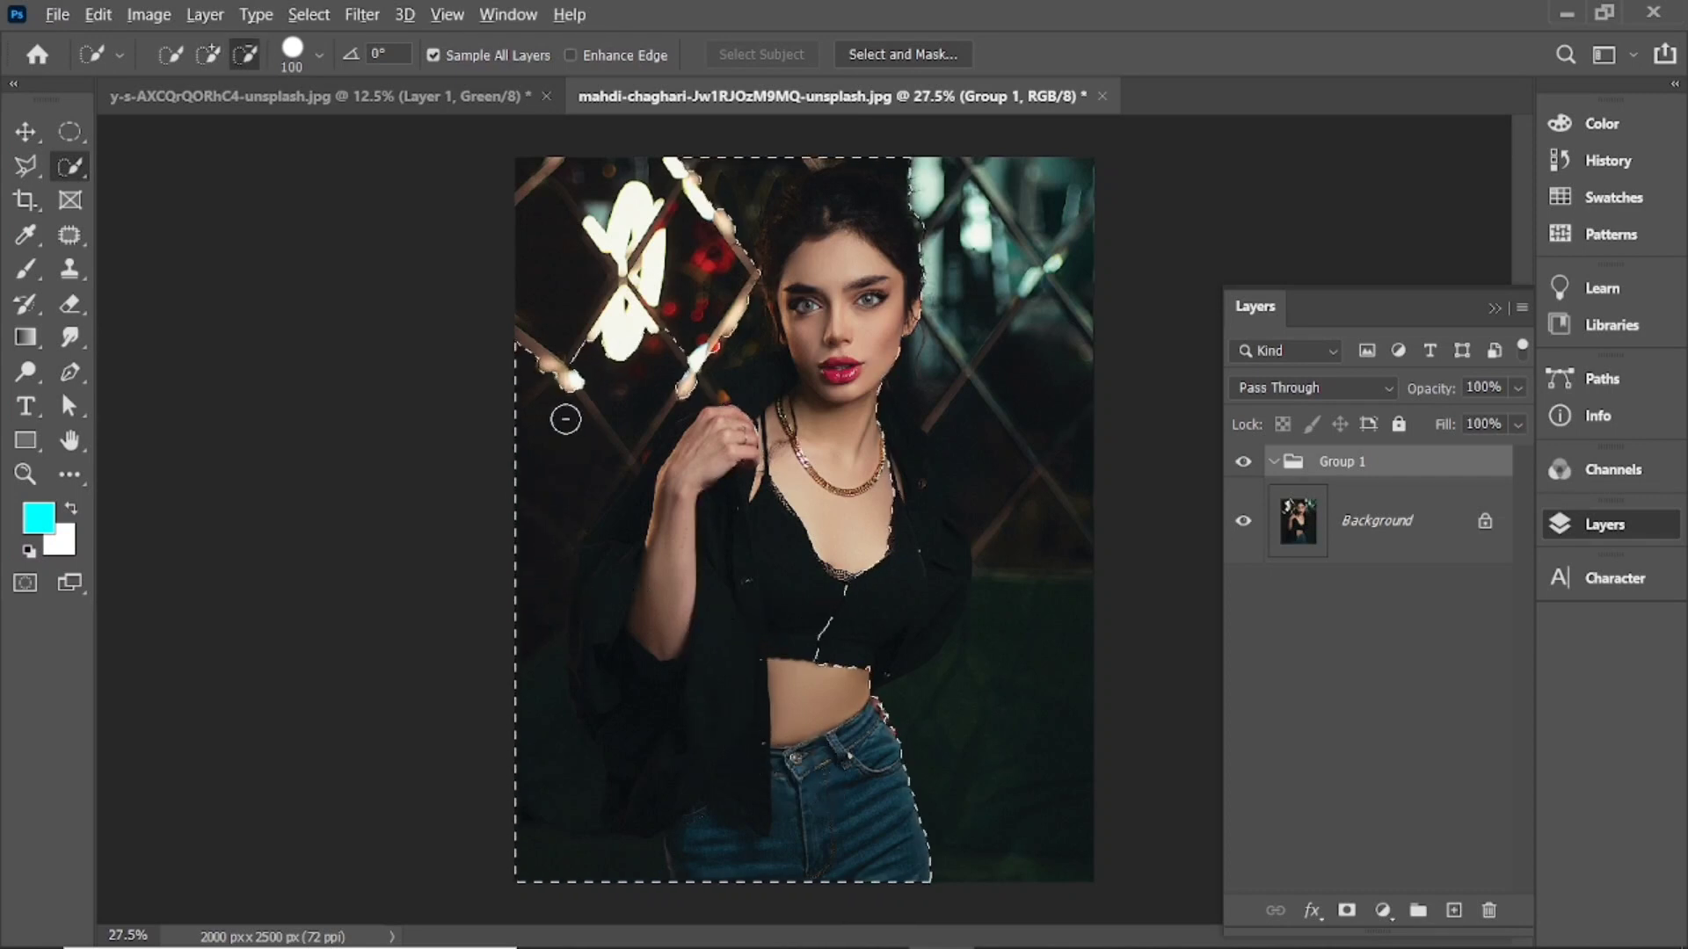
Step: Refine the selection by subtracting the background around the woman, and apply it as a layer mask on the group
mouse_move(602, 373)
left_mouse_down()
mouse_move(584, 418)
mouse_move(626, 374)
mouse_move(537, 492)
mouse_move(559, 816)
mouse_move(585, 876)
left_mouse_up()
mouse_move(645, 807)
left_mouse_down()
mouse_move(646, 504)
mouse_move(609, 527)
mouse_move(913, 491)
mouse_move(1032, 633)
mouse_move(905, 548)
mouse_move(1024, 641)
mouse_move(898, 618)
mouse_move(918, 532)
mouse_move(898, 462)
mouse_move(912, 648)
left_mouse_up()
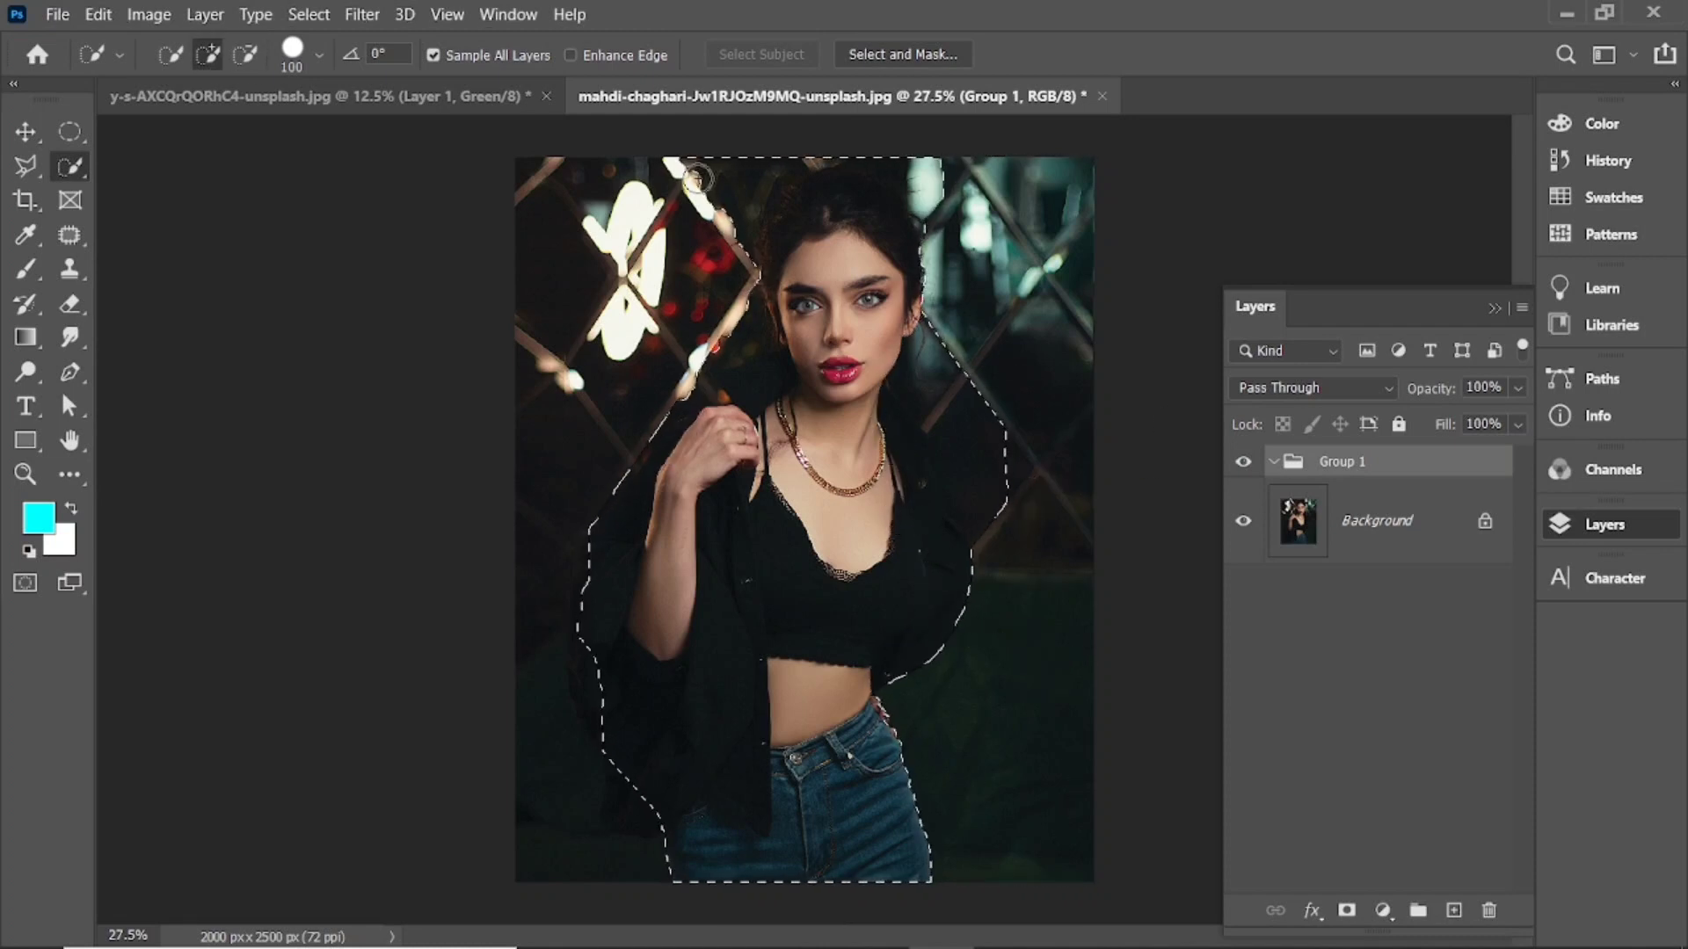
left_click_drag(697, 180, 708, 173)
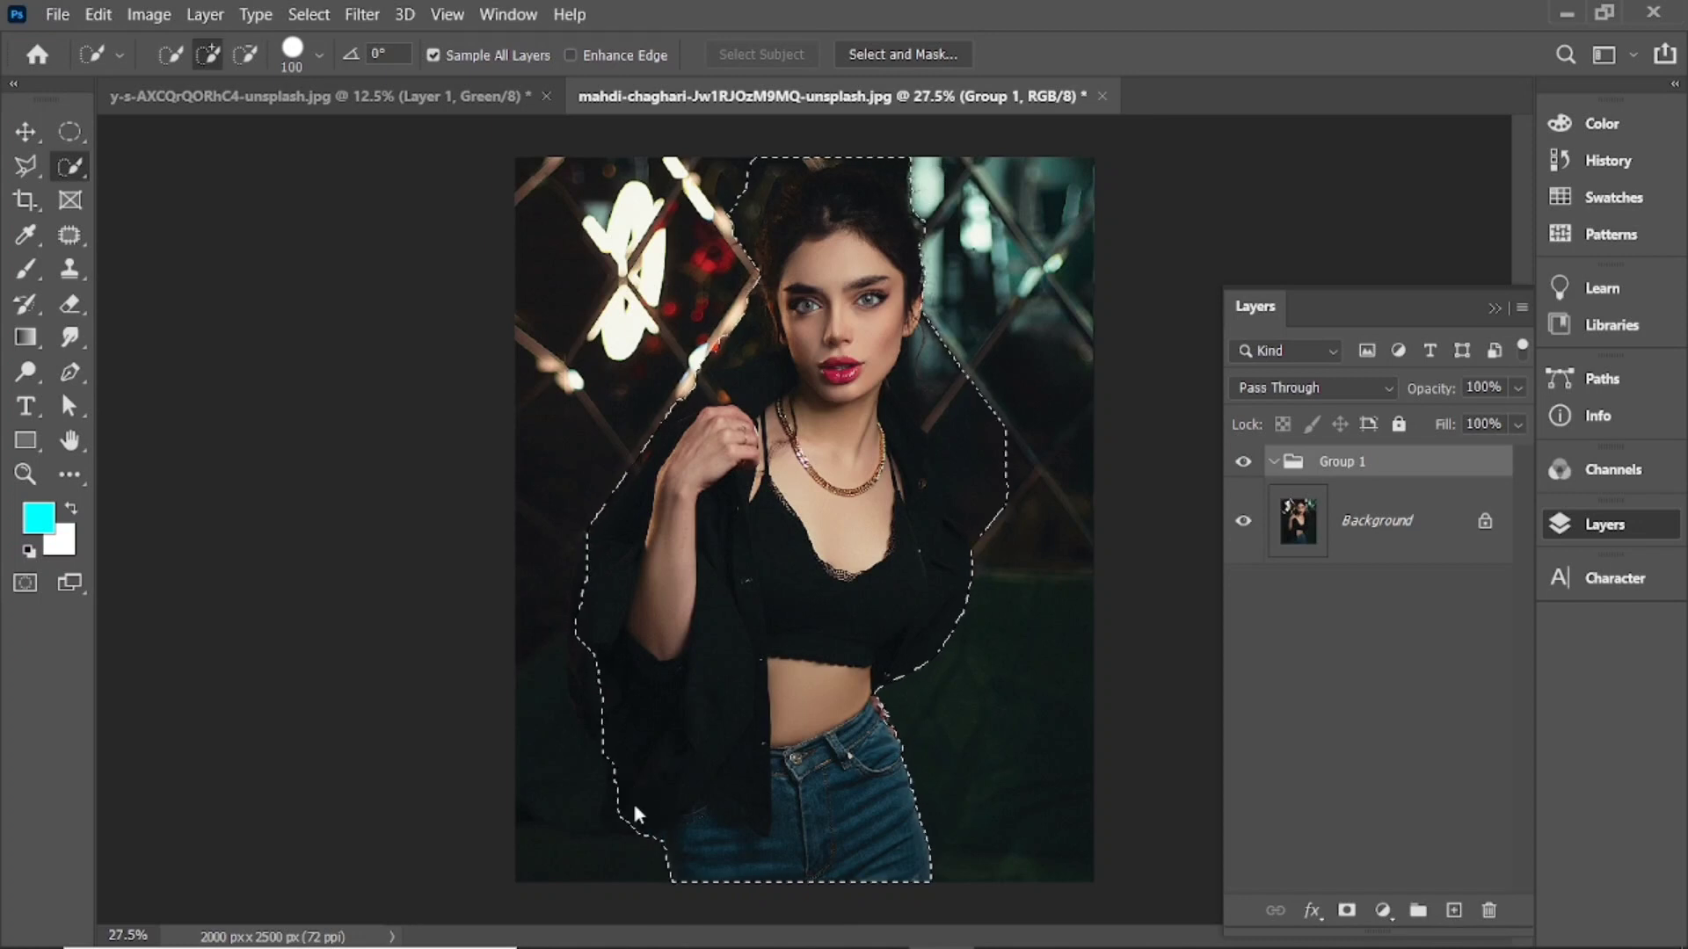
mouse_move(999, 557)
left_mouse_down()
mouse_move(975, 413)
mouse_move(1004, 500)
mouse_move(965, 410)
mouse_move(888, 459)
mouse_move(884, 391)
left_mouse_up()
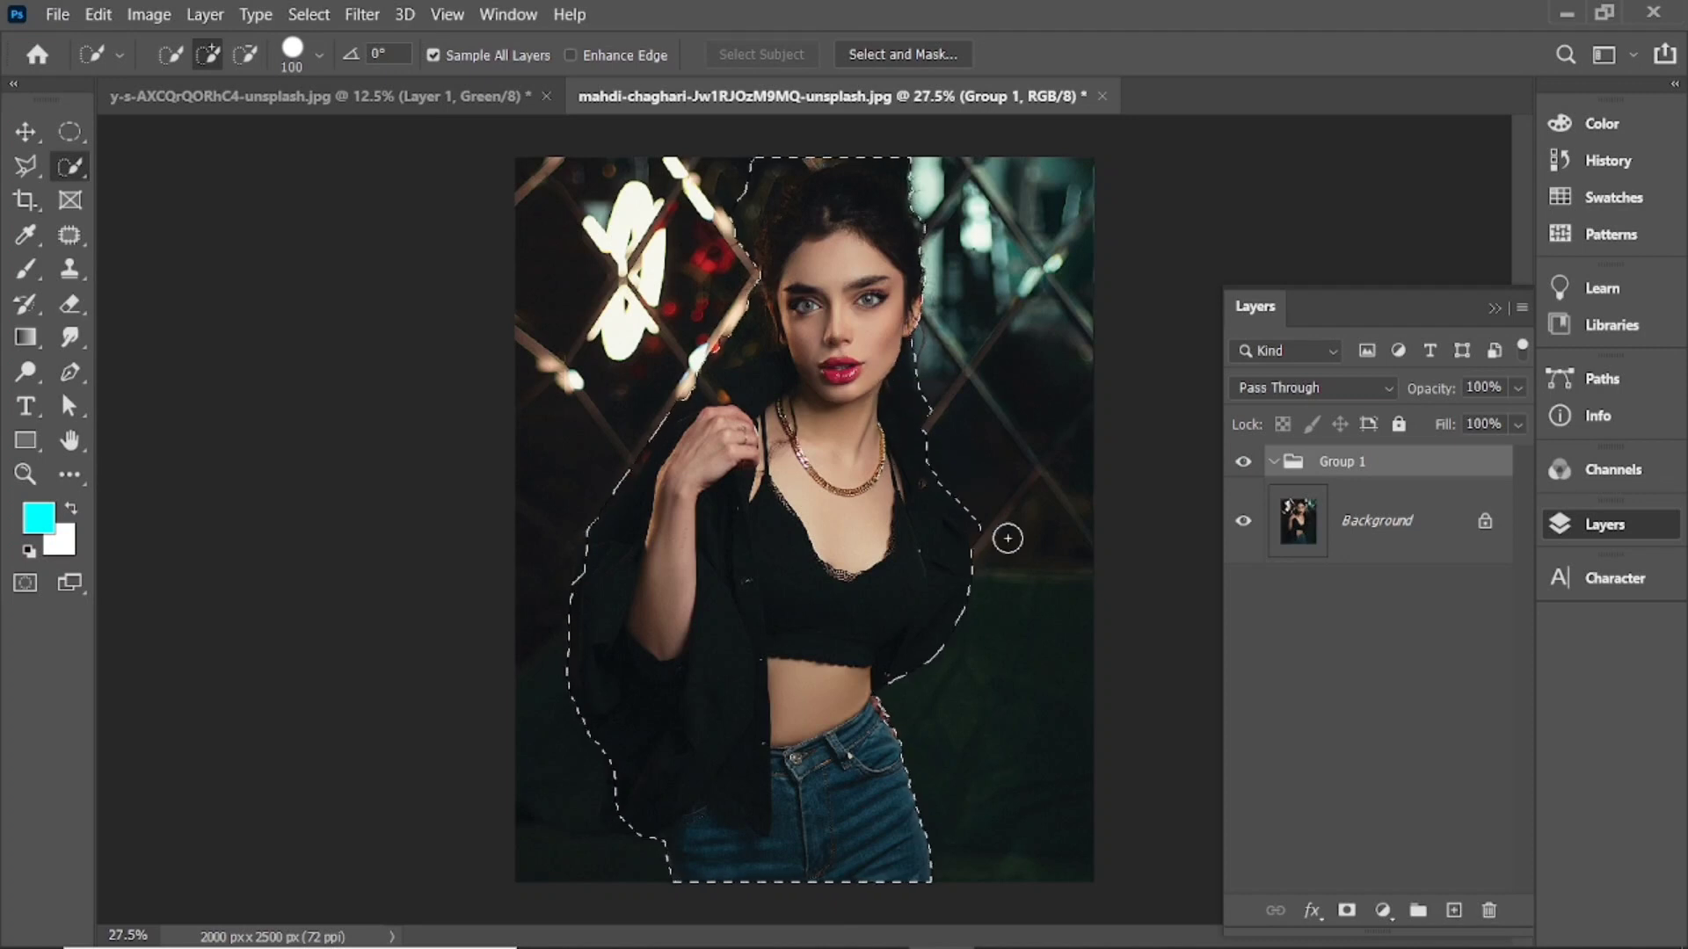
mouse_move(1416, 939)
left_click(1347, 910)
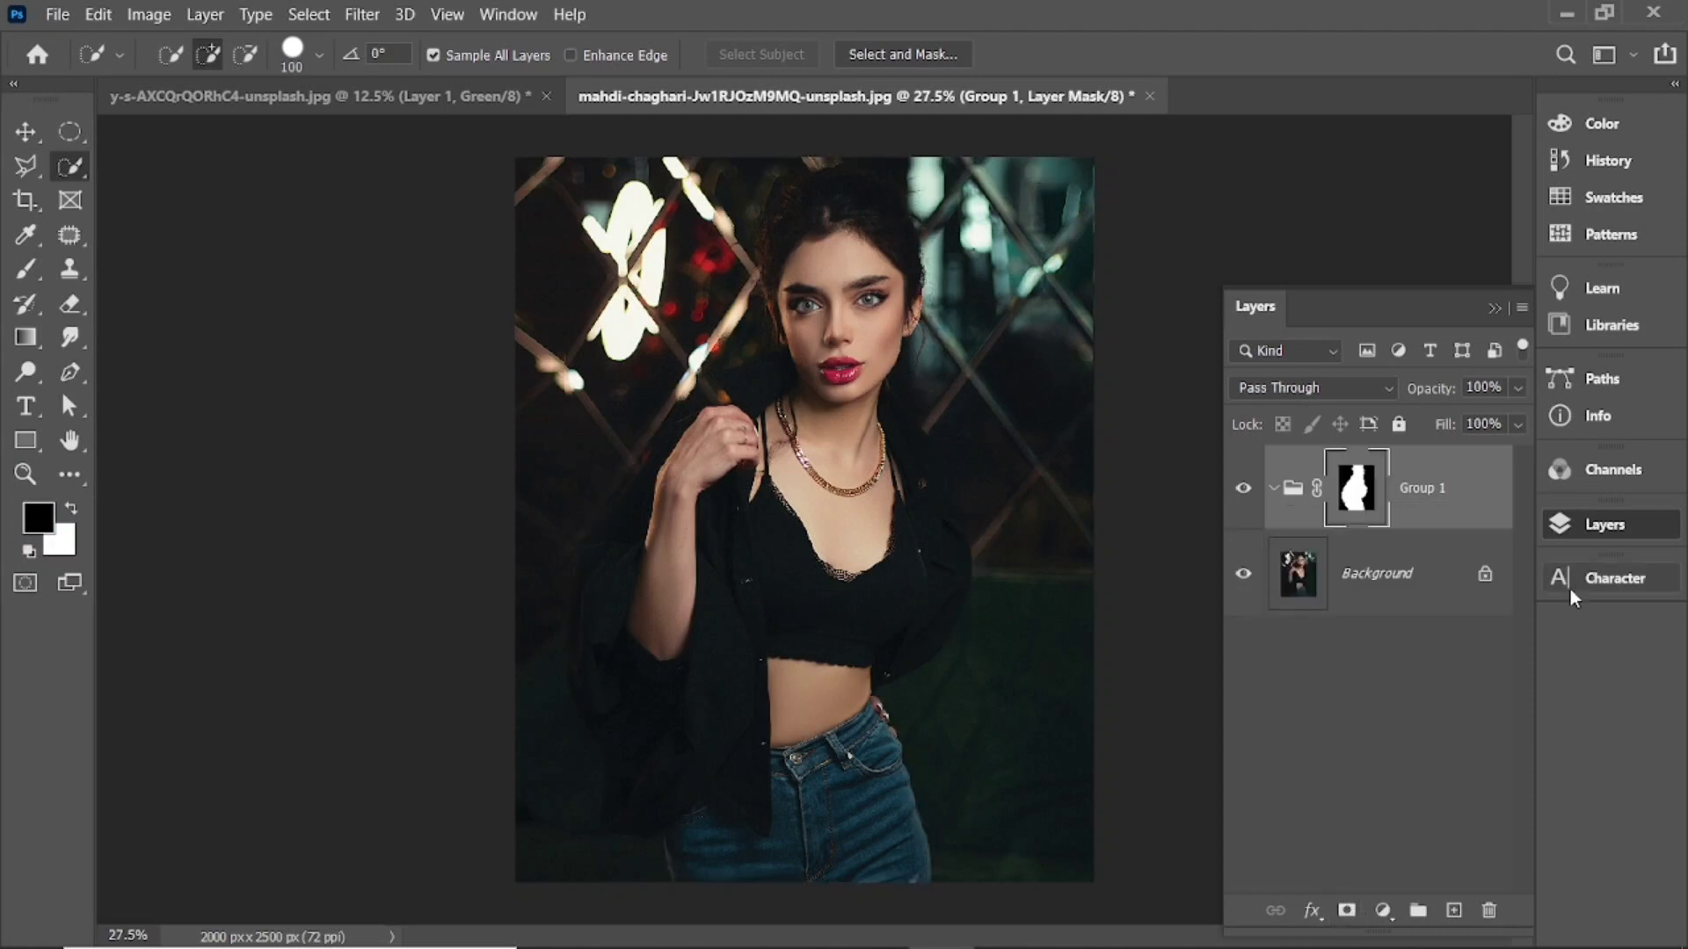
Step: Add a Gradient Map adjustment layer inside the masked group
left_click(1384, 911)
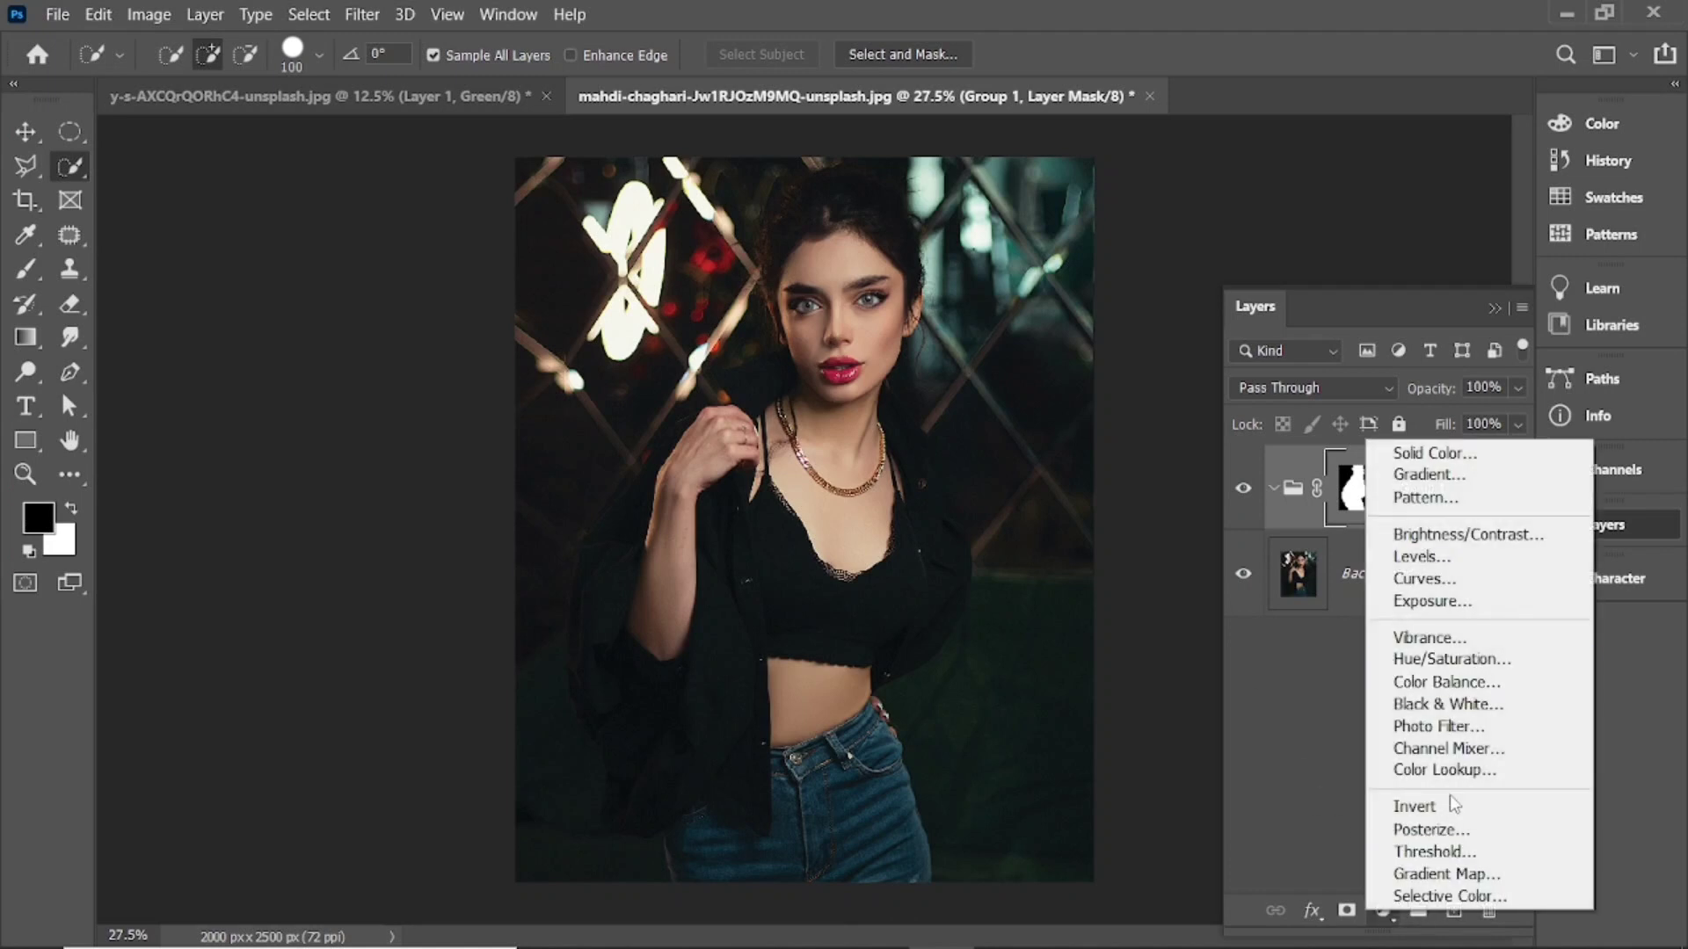
left_click(1247, 794)
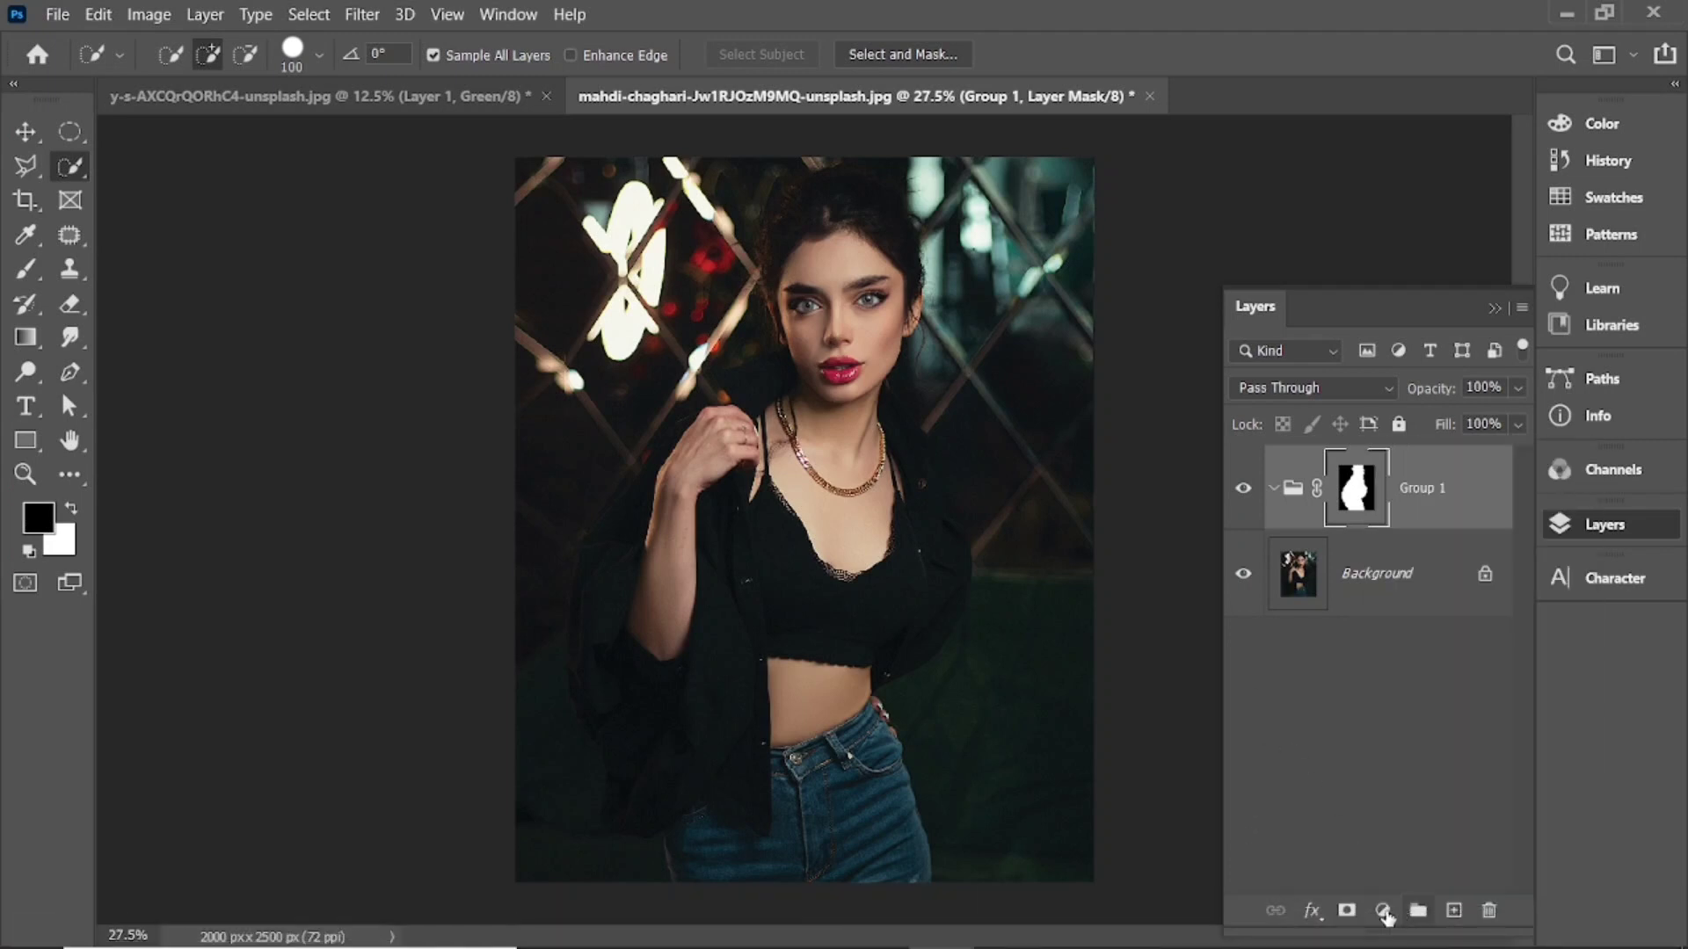
left_click(1383, 910)
left_click(1426, 883)
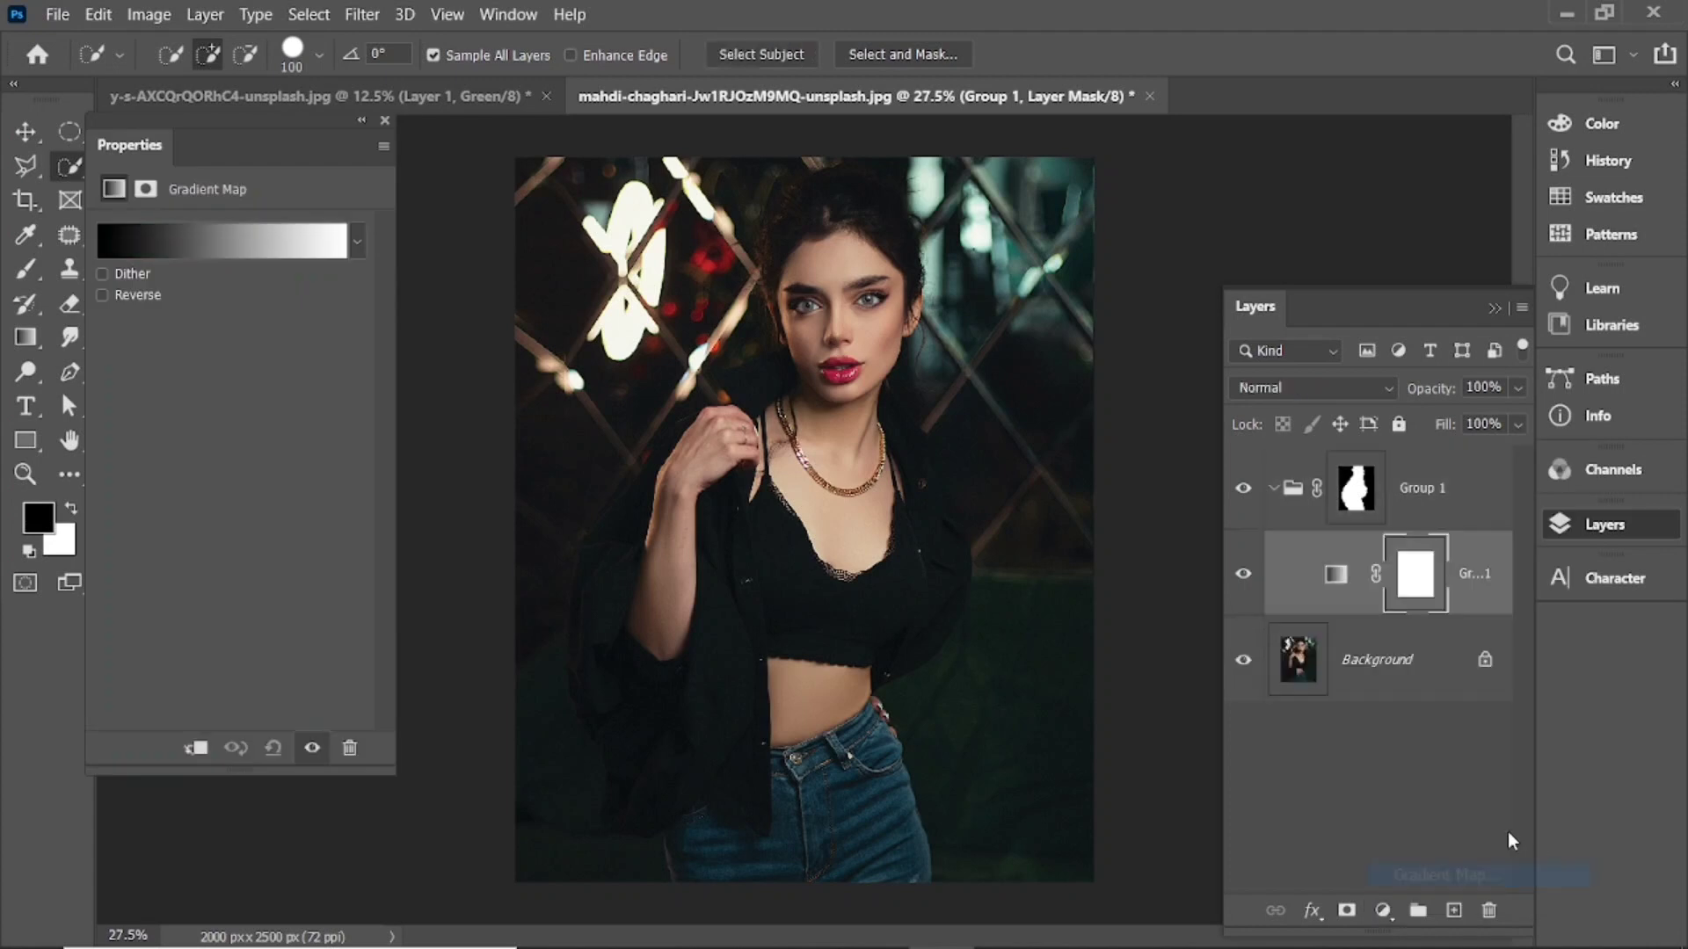
Step: Change the gradient map's white stop to green 00ff66 and apply the gradient
left_click(256, 234)
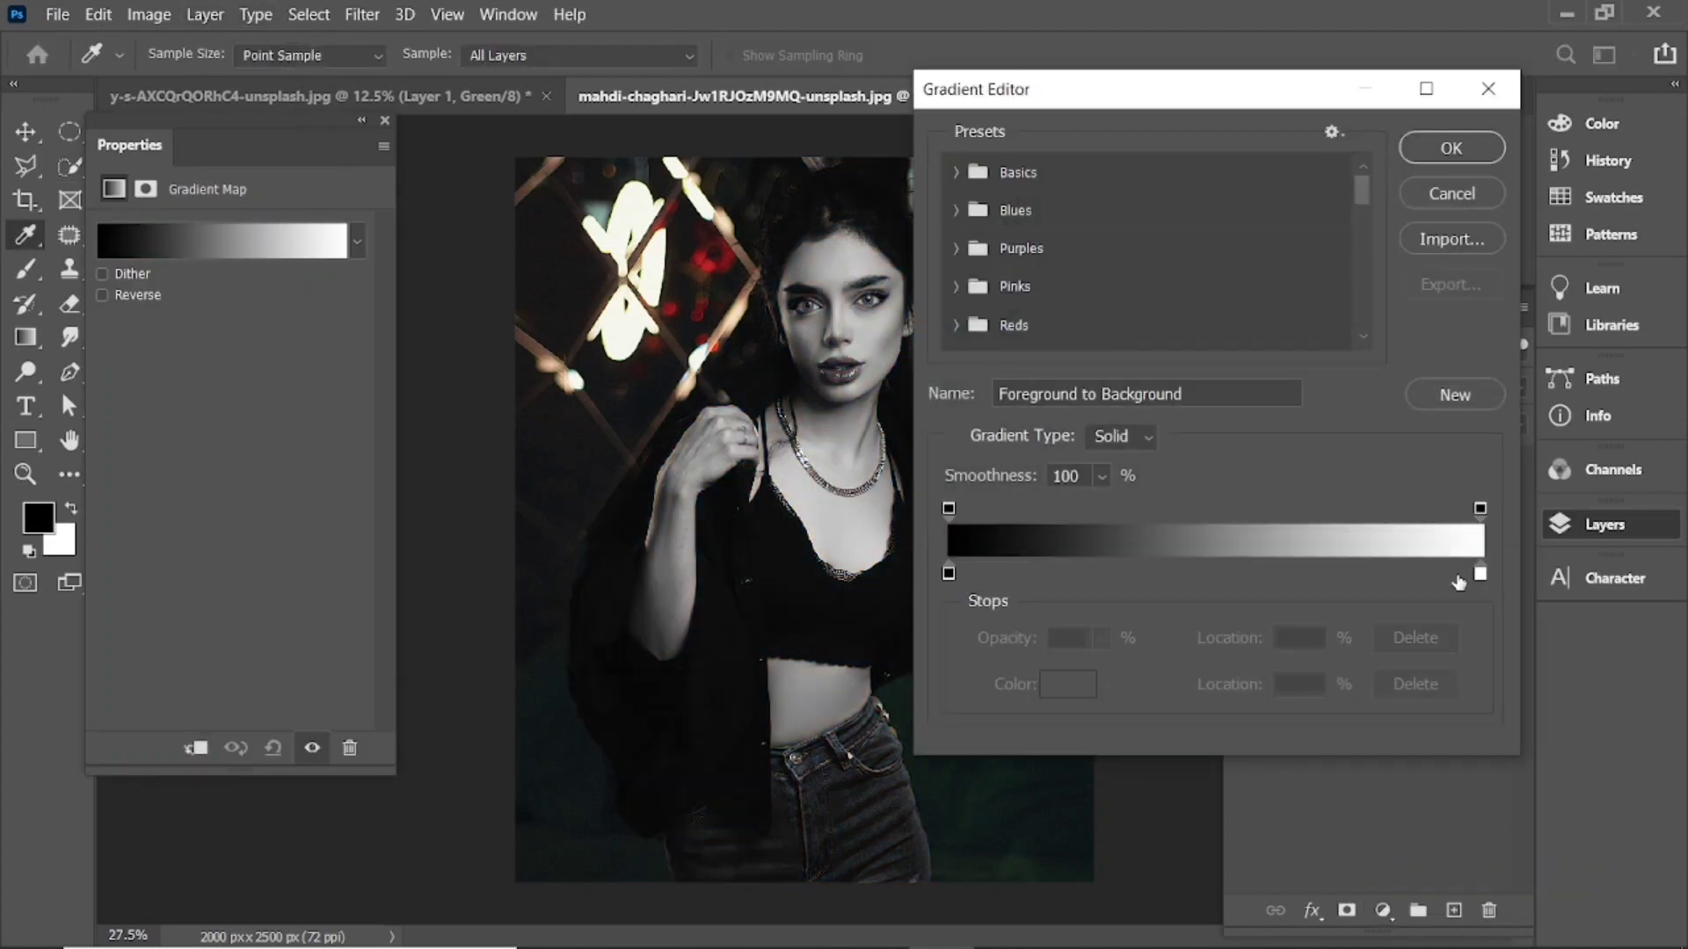
double_click(1480, 575)
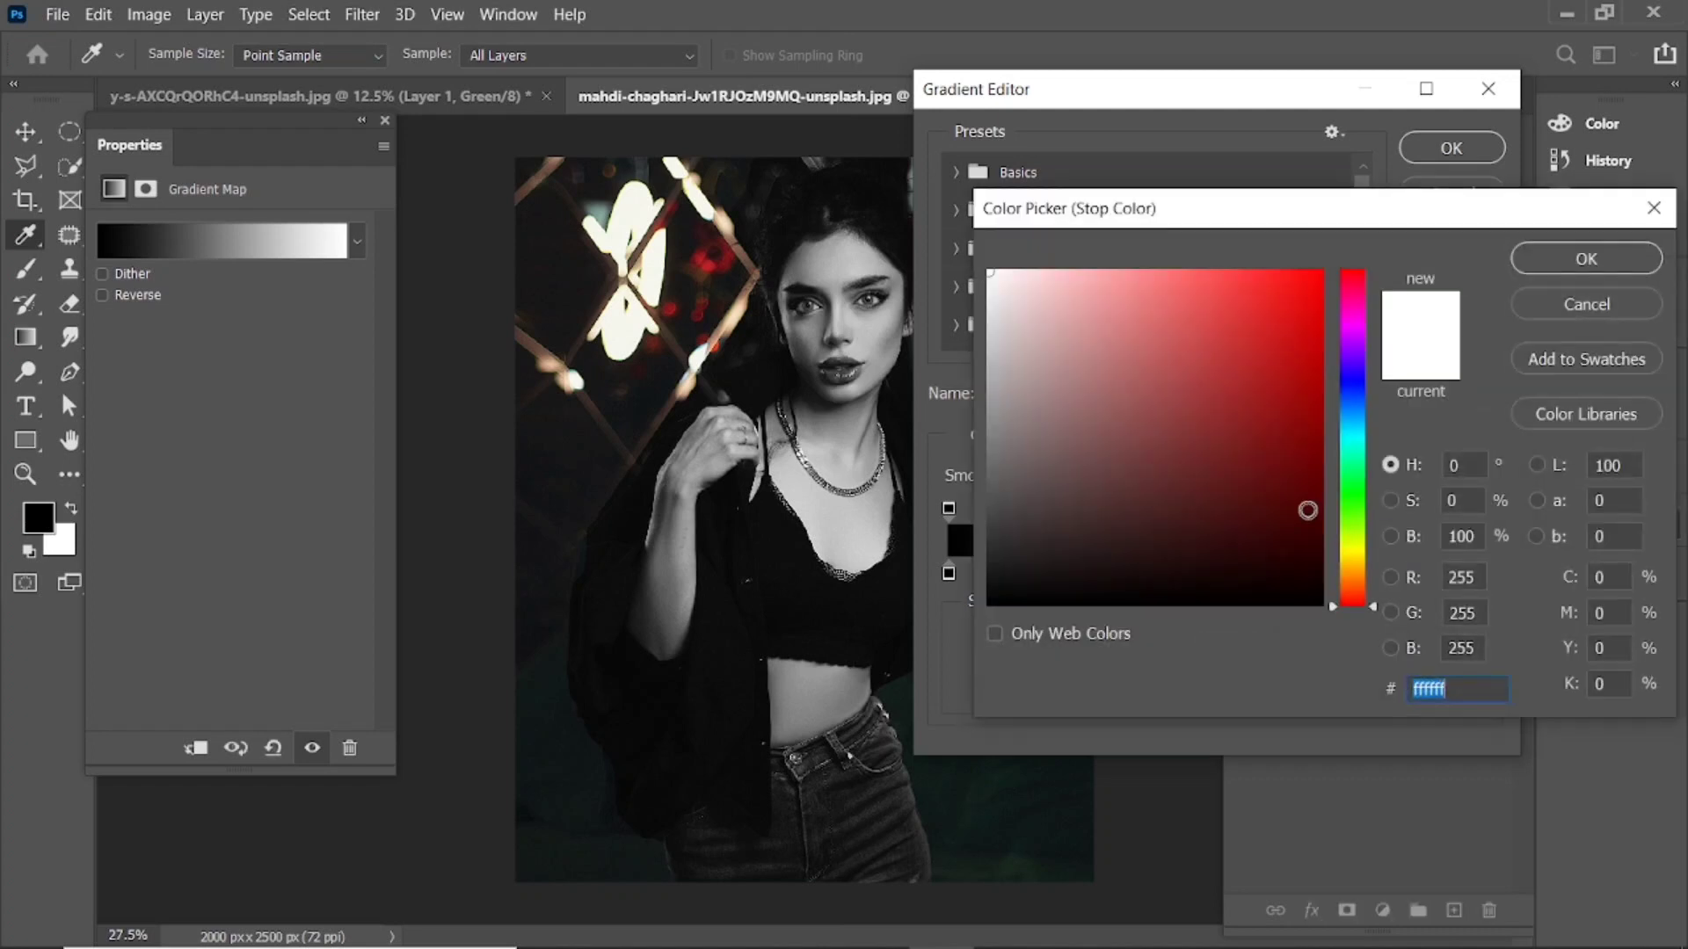
left_click_drag(1155, 449, 1247, 332)
left_click_drag(1355, 354, 1321, 272)
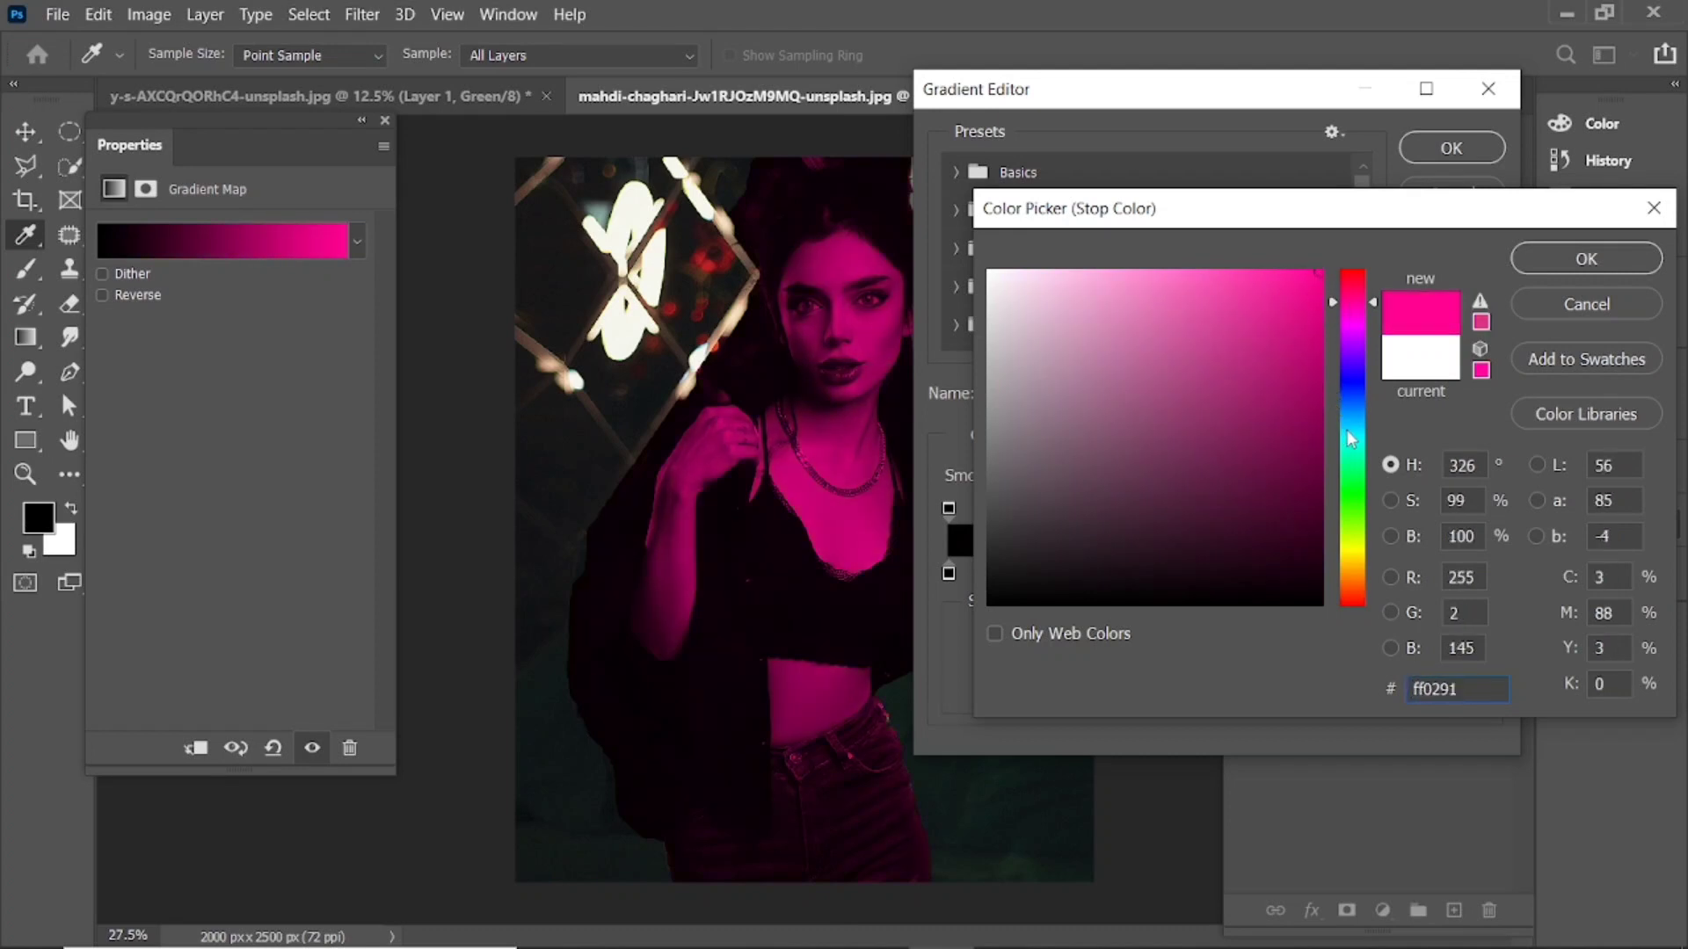
left_click_drag(1352, 439, 1363, 475)
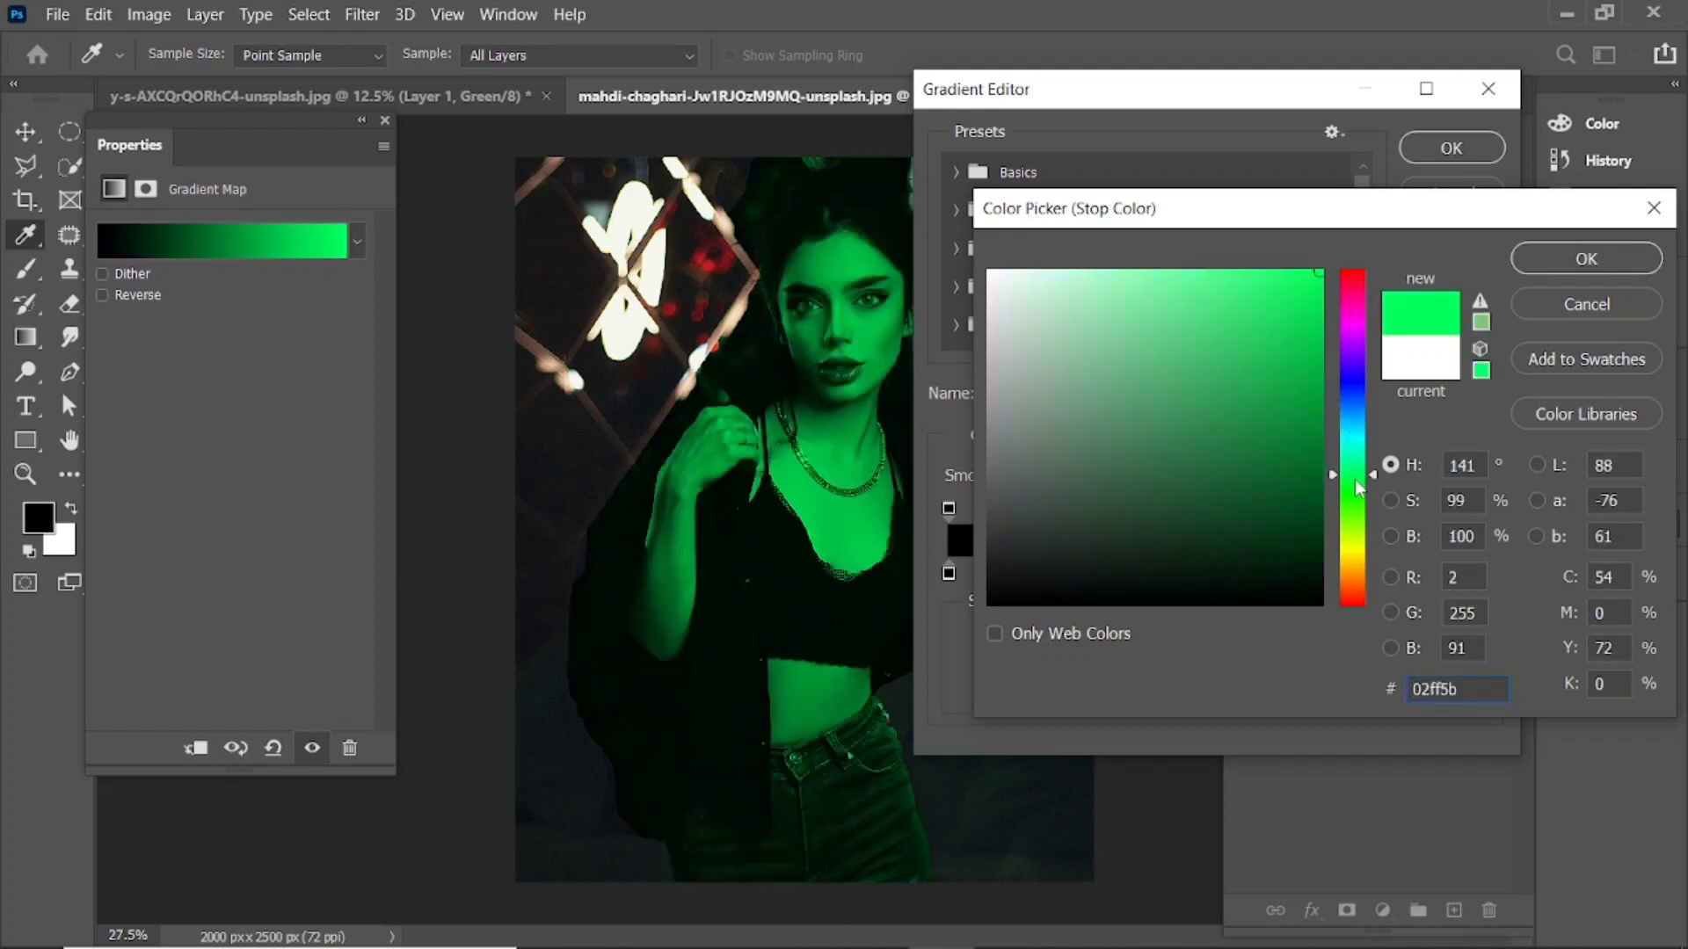
left_click_drag(1345, 484, 1336, 436)
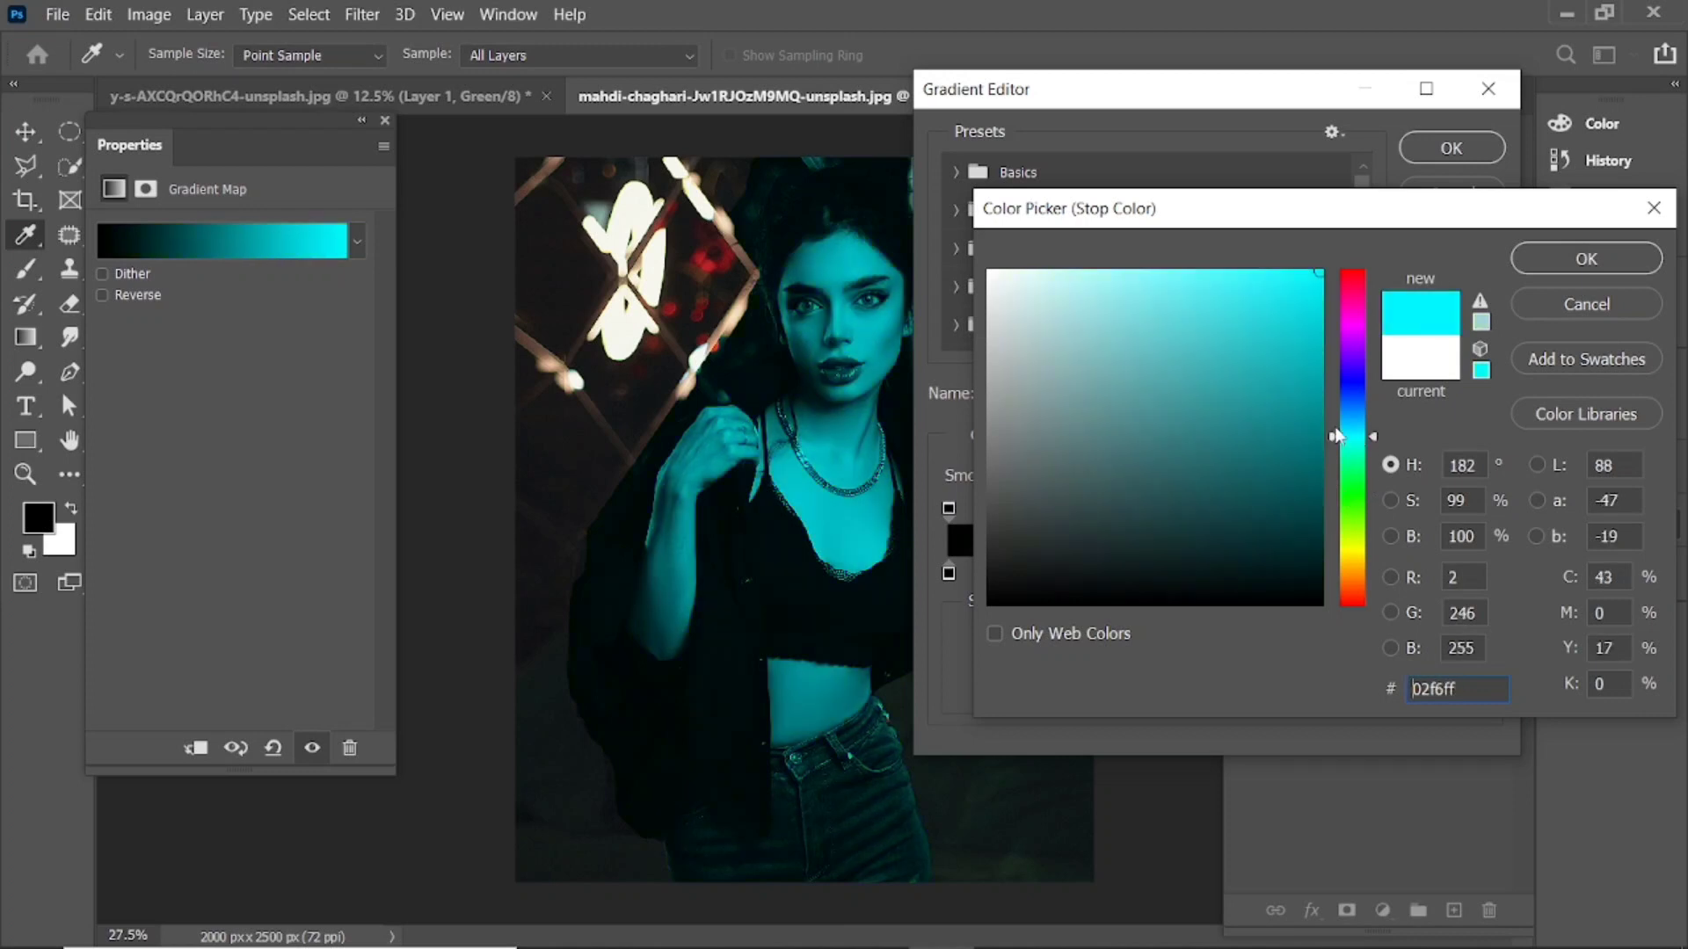
left_click(1309, 303)
left_click(1342, 381)
left_click_drag(1317, 321, 1325, 279)
mouse_move(1334, 461)
left_mouse_down()
mouse_move(1353, 501)
mouse_move(1353, 479)
left_mouse_up()
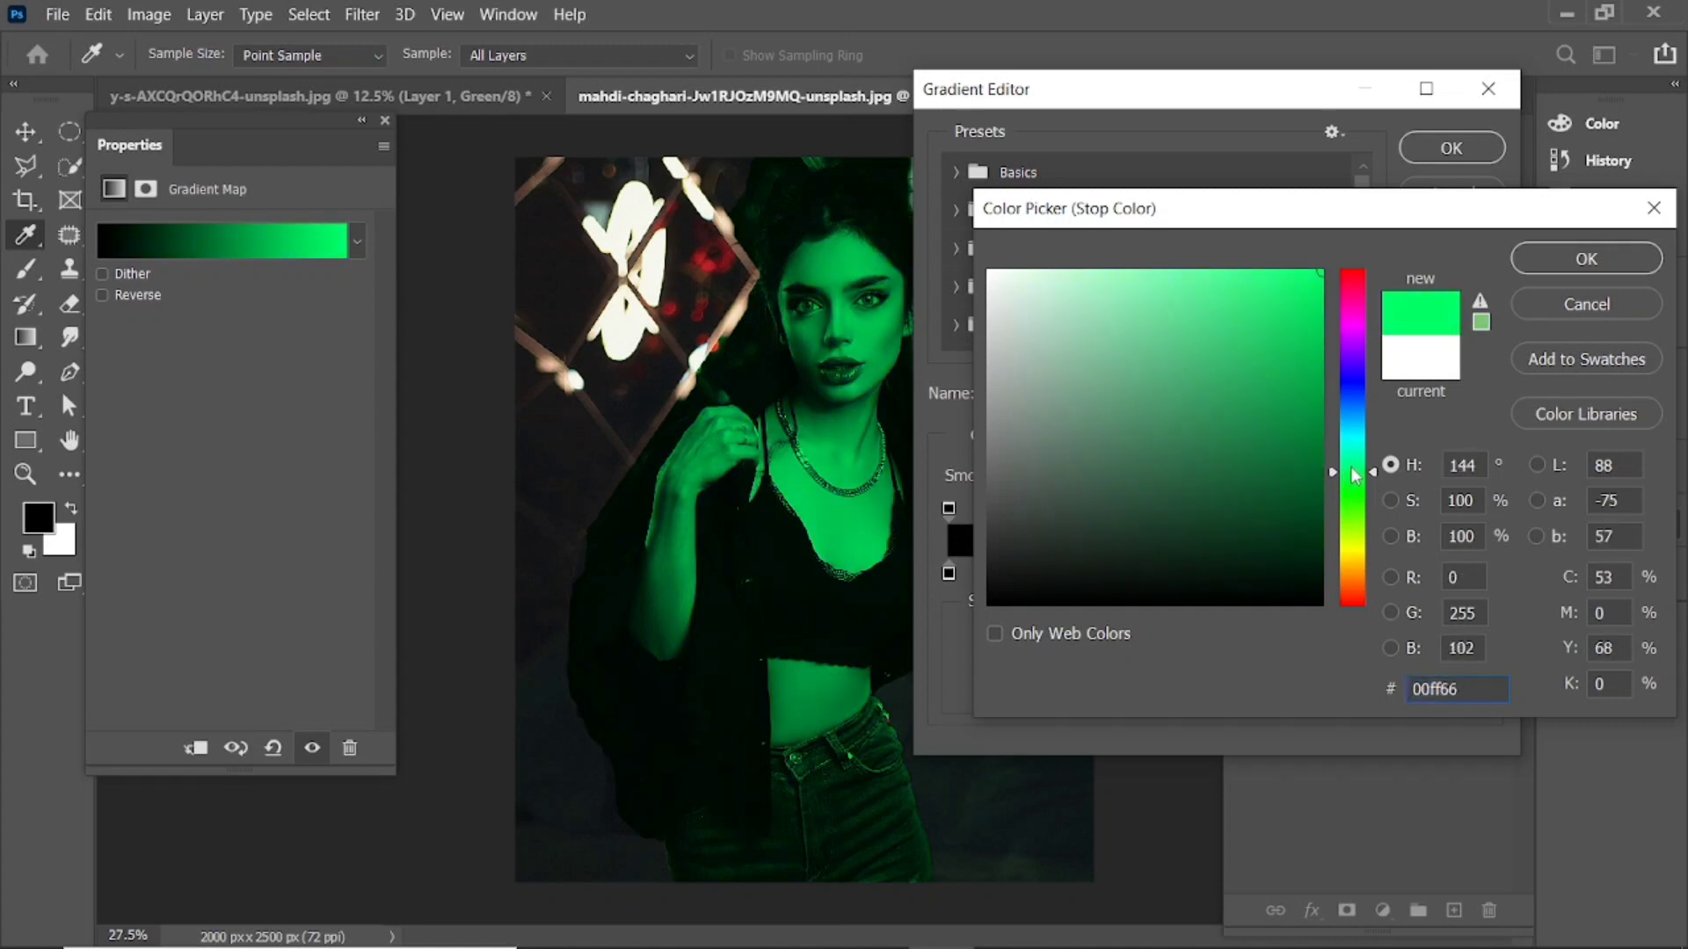
left_click(1586, 260)
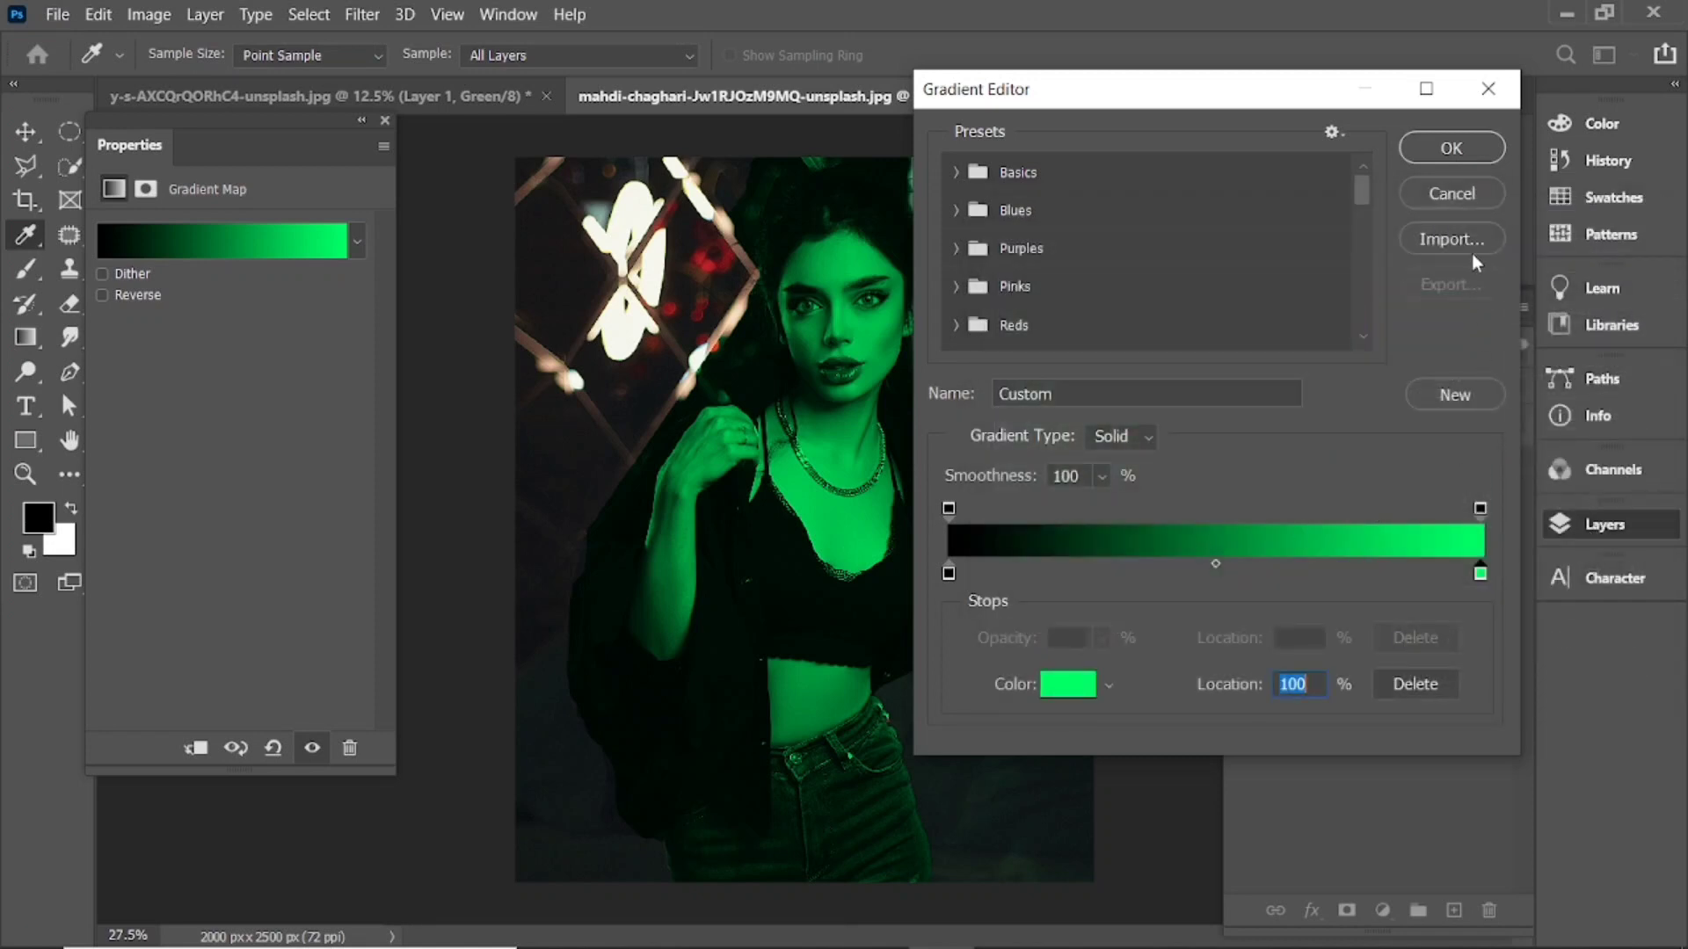
left_click(1448, 151)
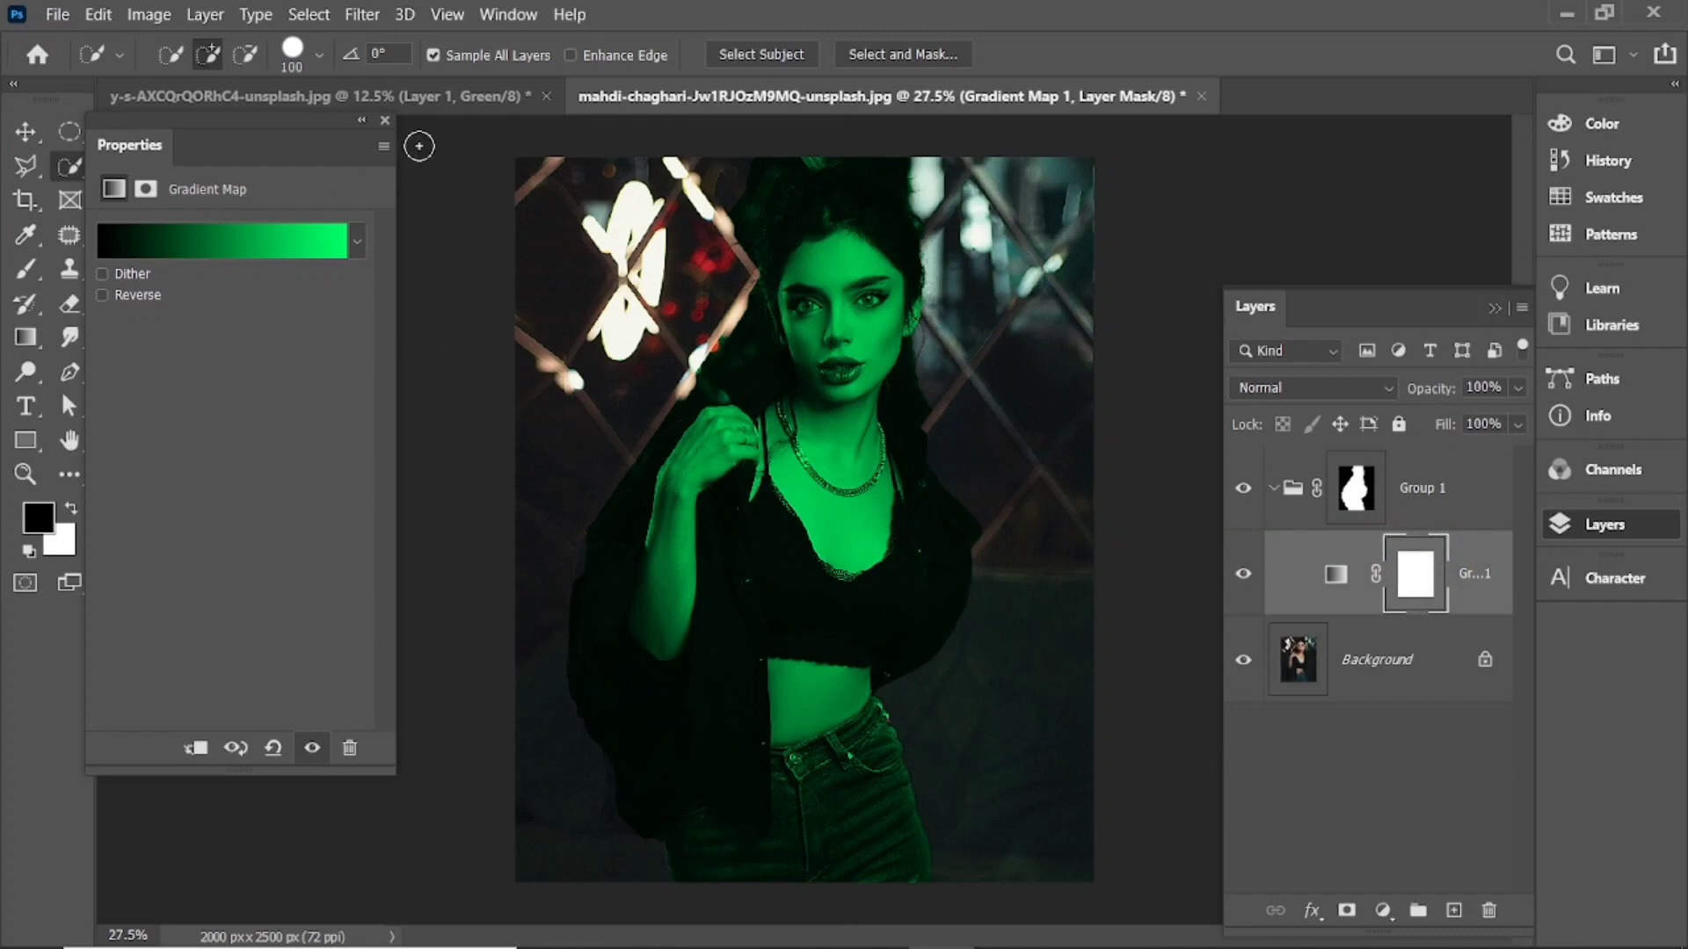
left_click(385, 121)
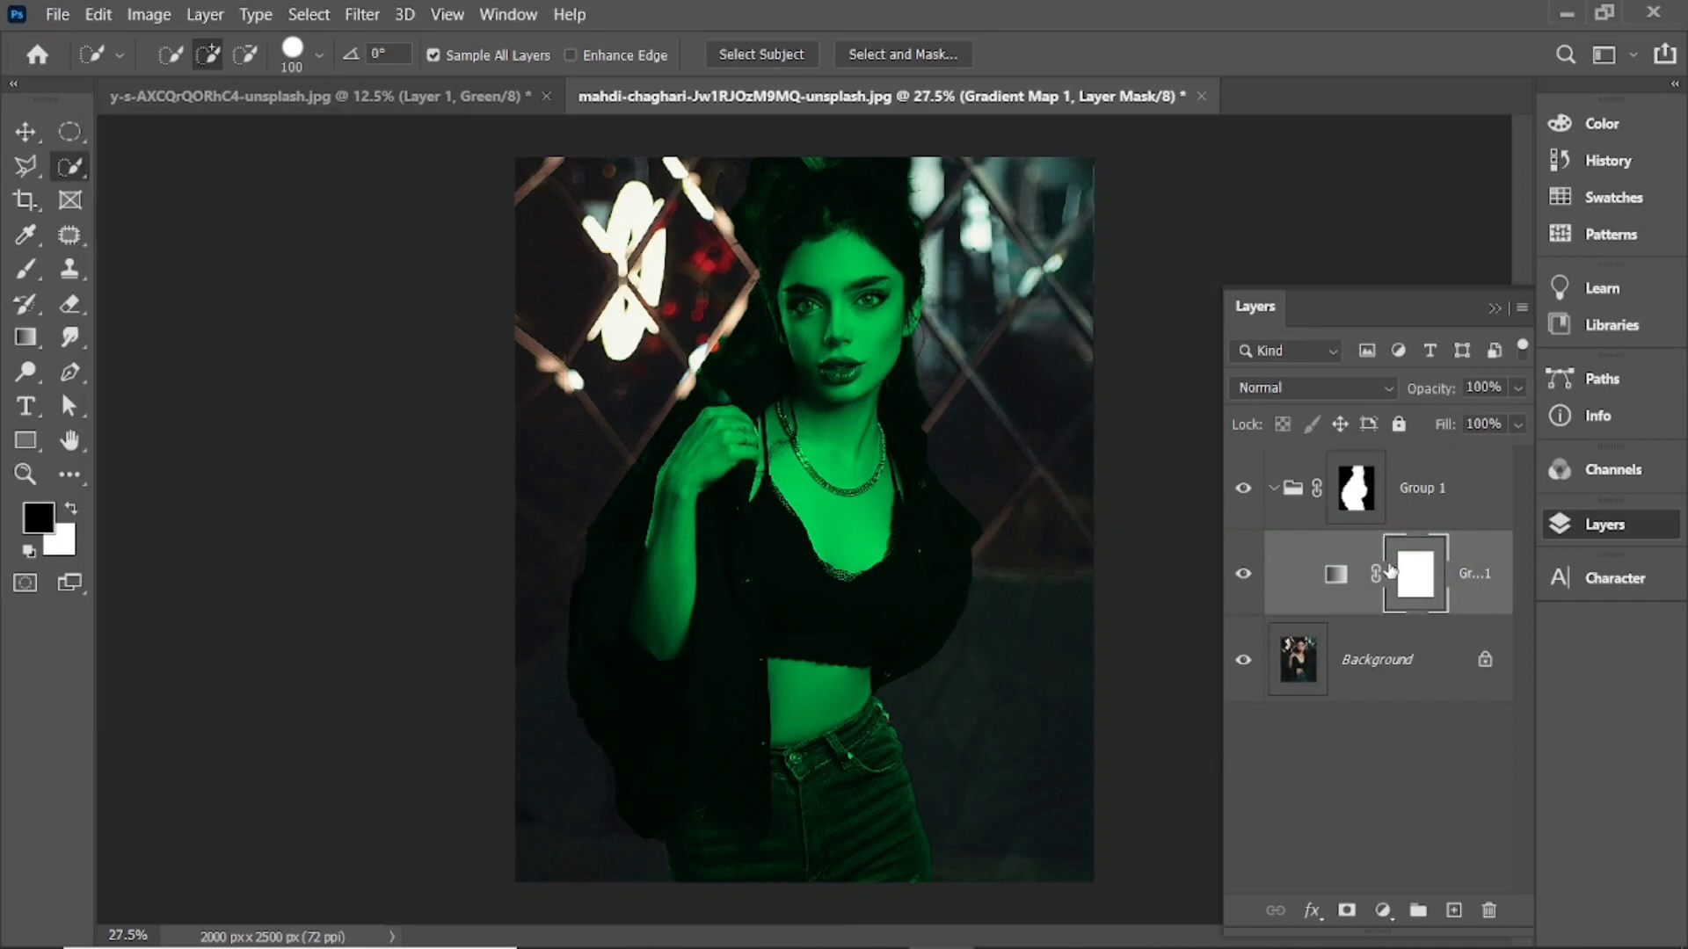
Step: Set the gradient map layer's blend mode to Hard Light and its opacity to 80%
left_click(1386, 390)
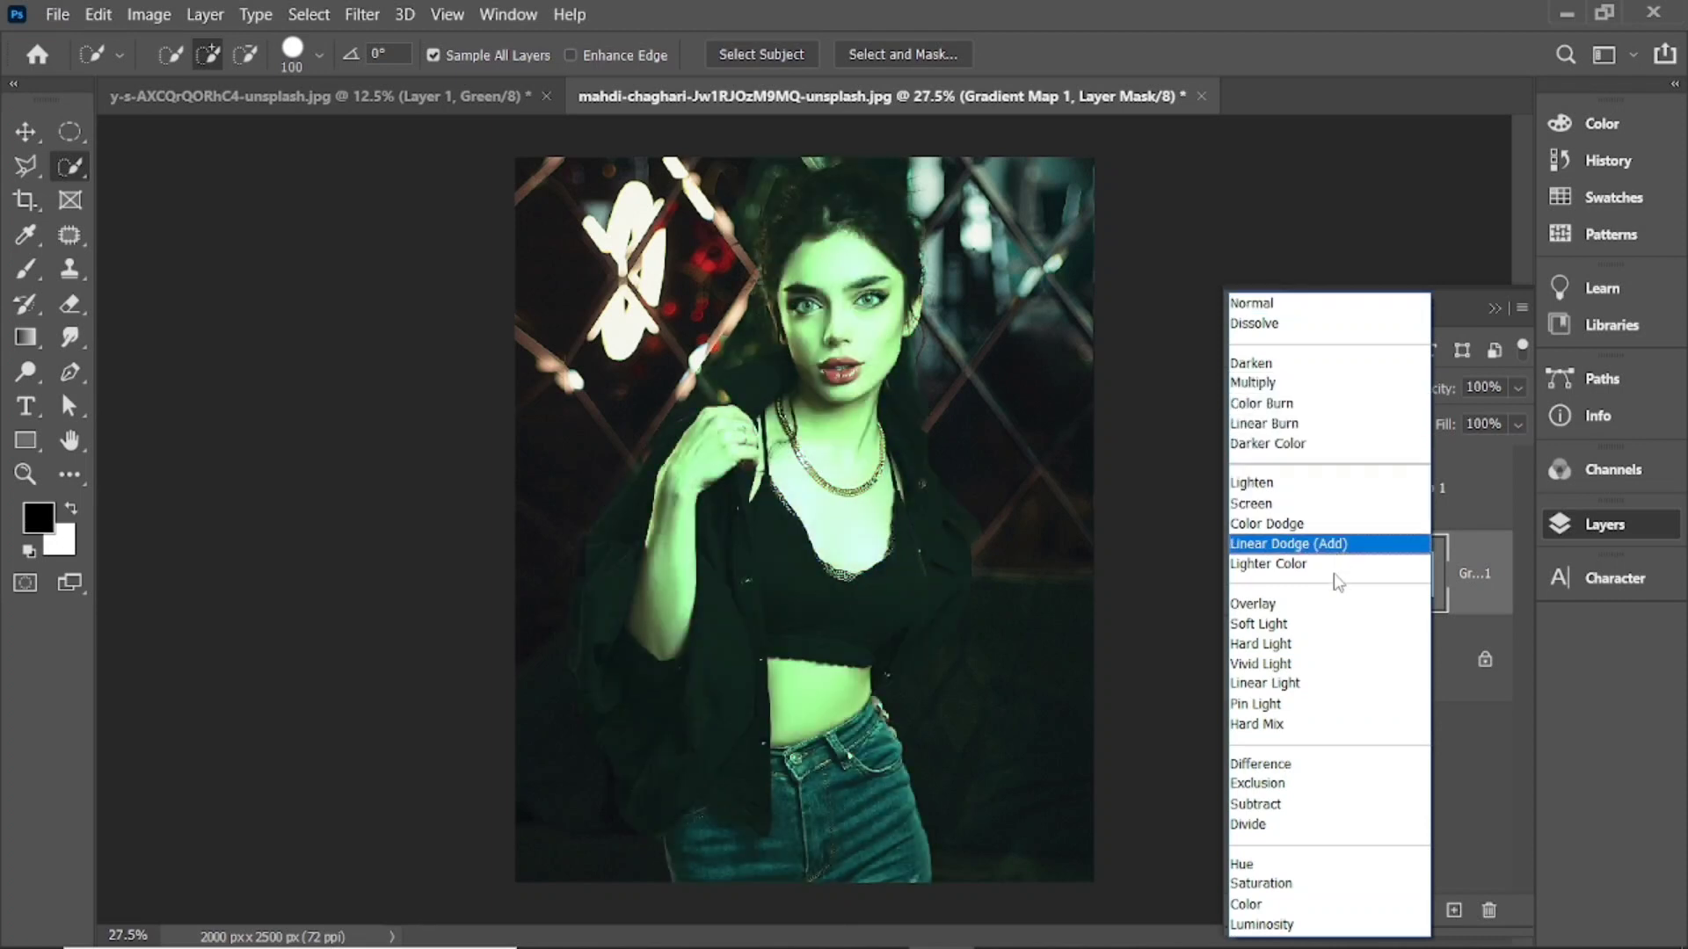
left_click(1301, 646)
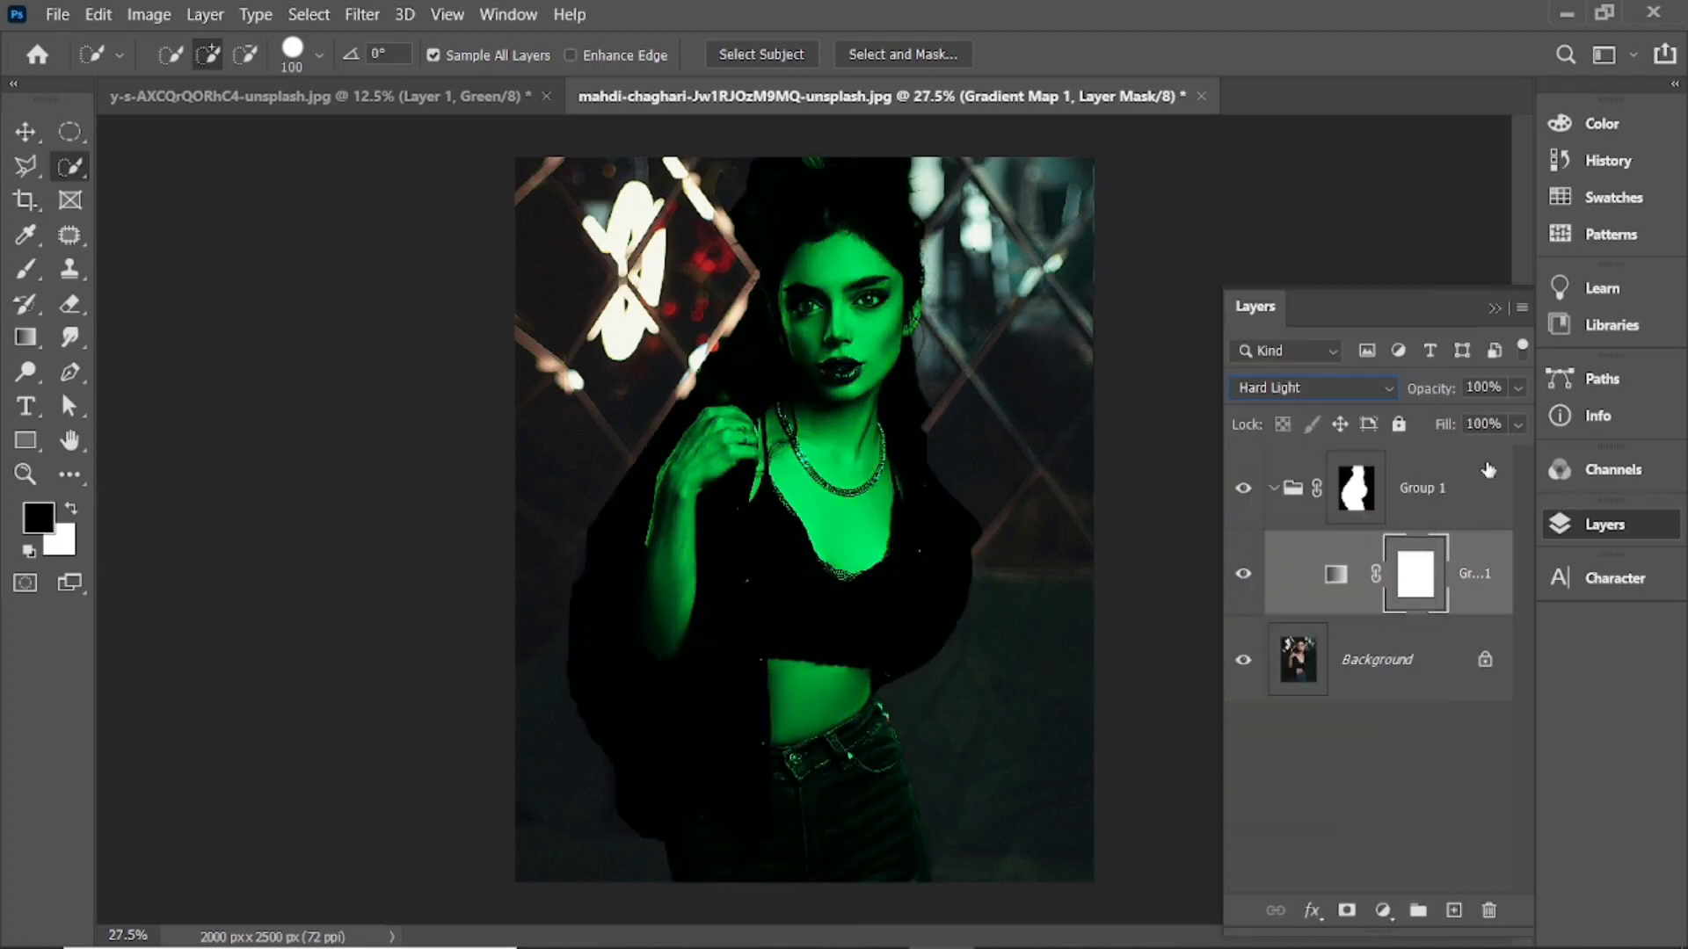
left_click(1518, 389)
left_click(1496, 417)
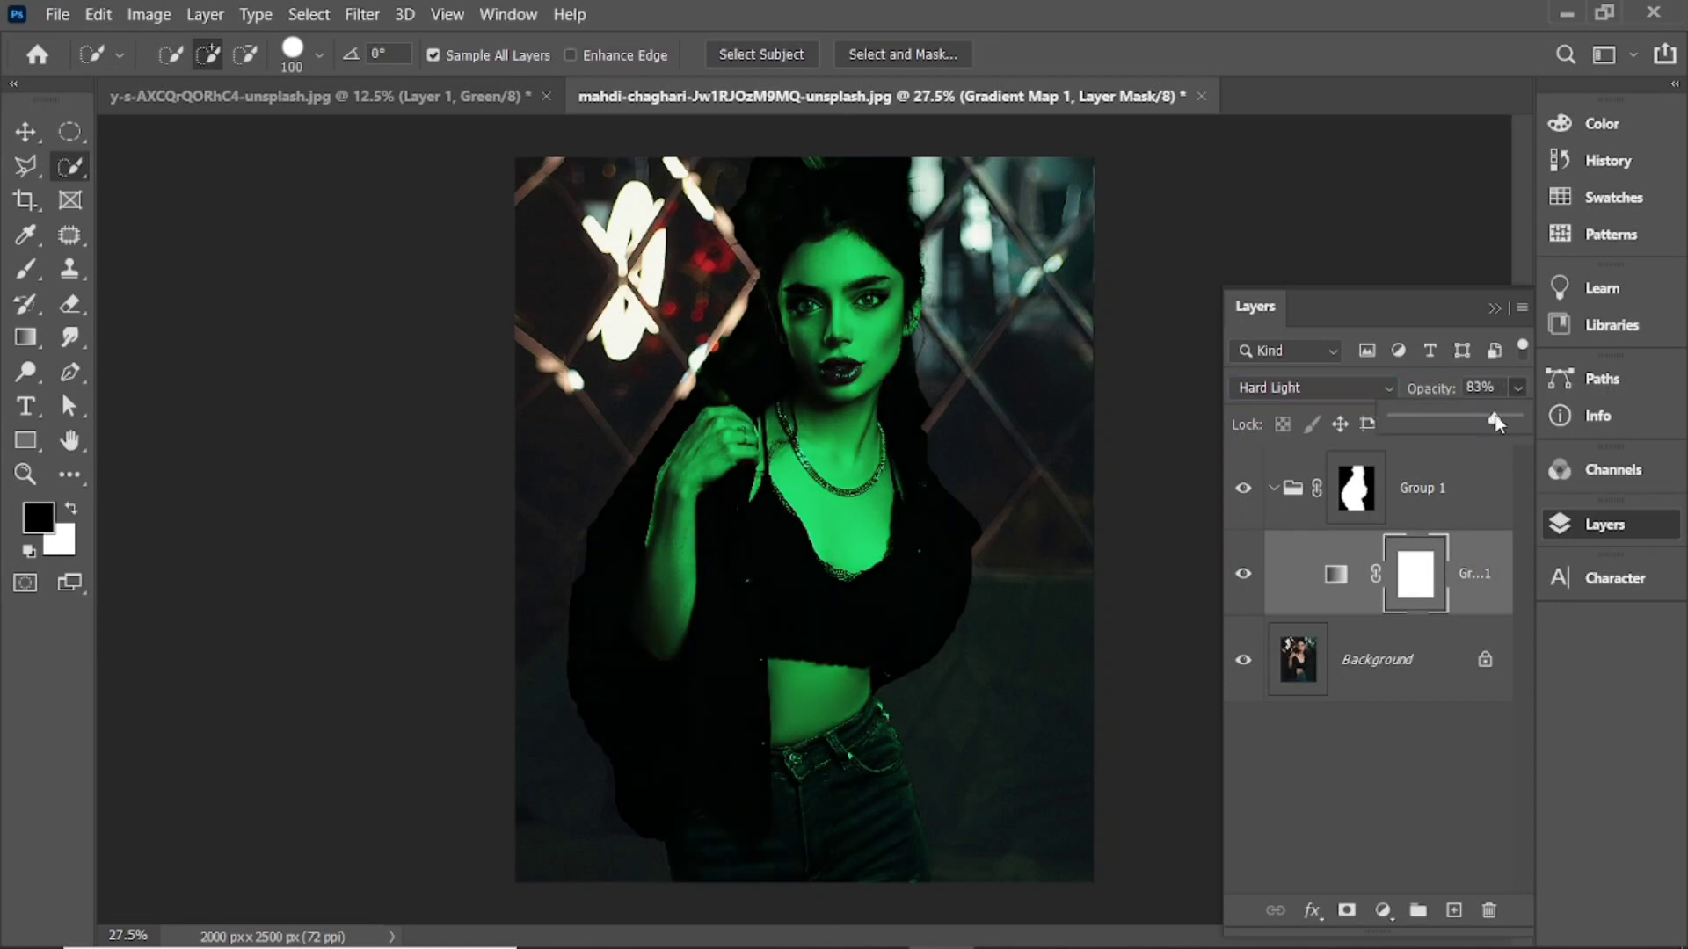
left_click_drag(1482, 422, 1515, 425)
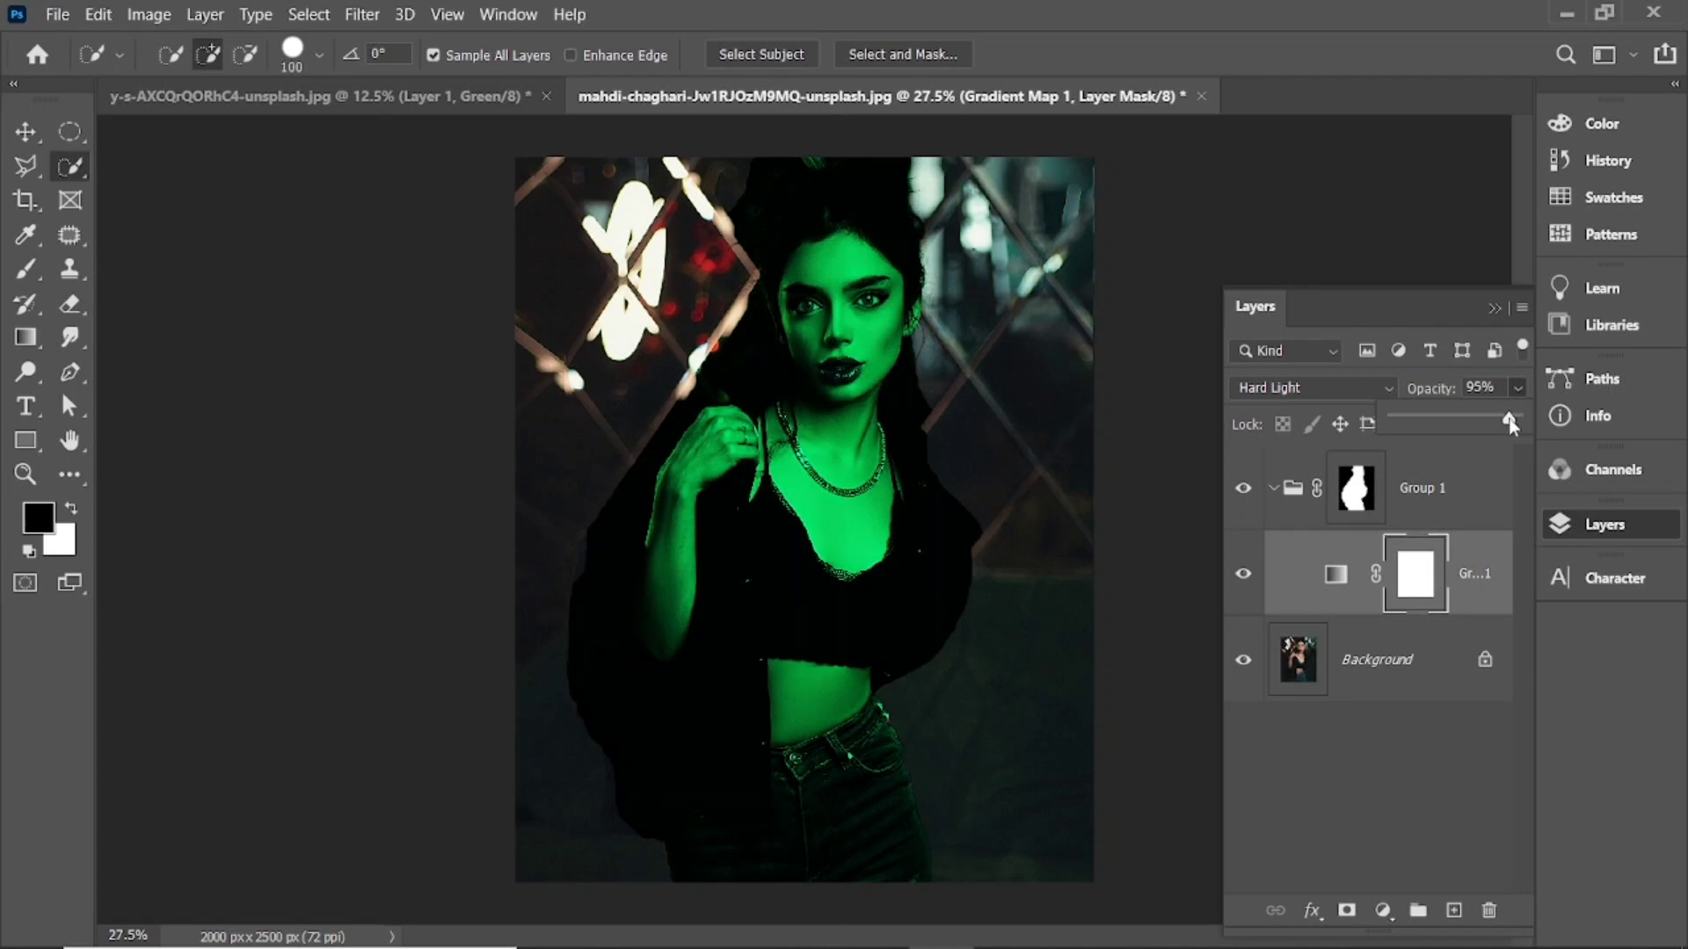
left_click_drag(1497, 418, 1488, 421)
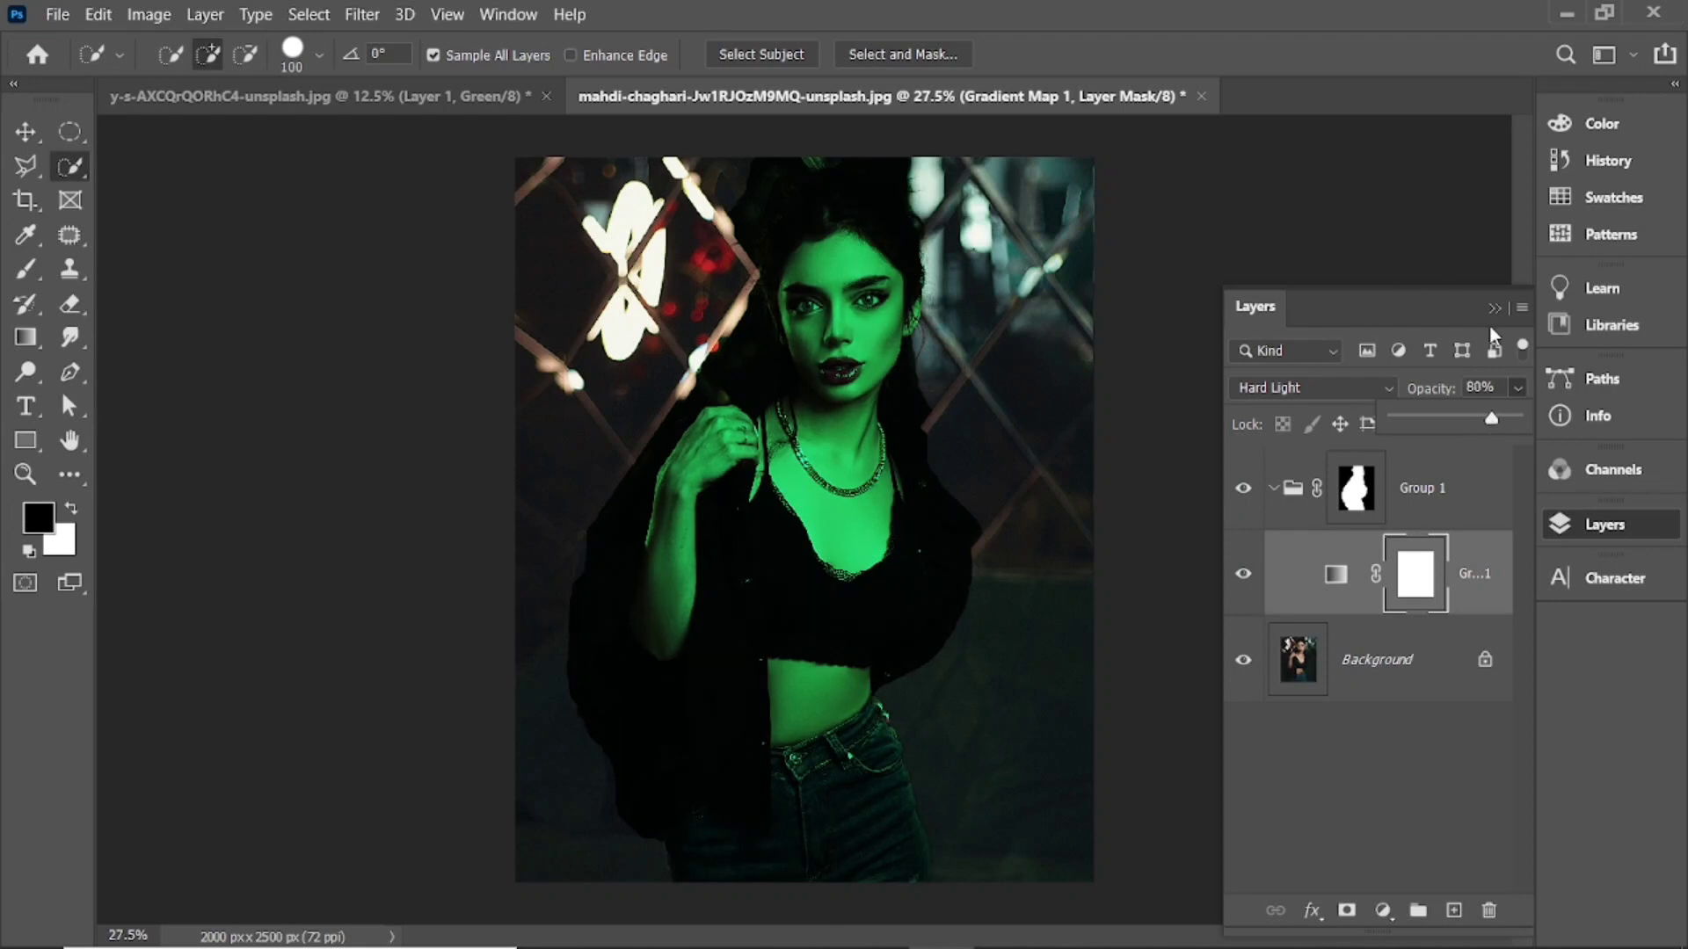
left_click(1480, 605)
left_click(1480, 606)
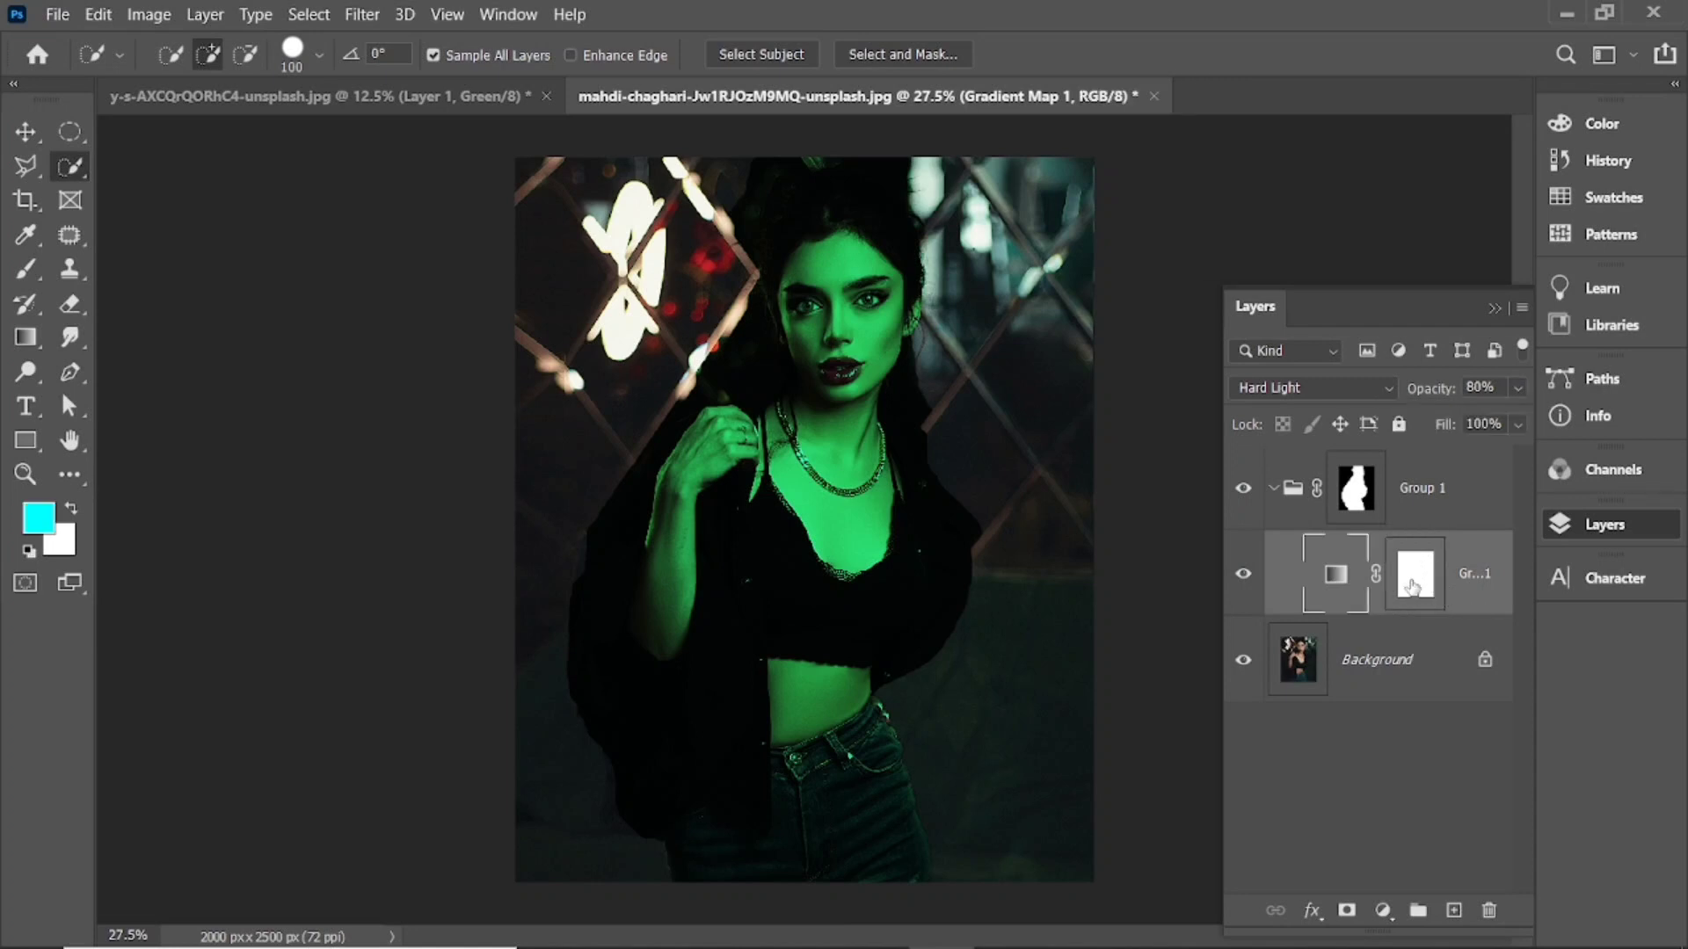
Step: Paint black on the gradient map's mask with a 136 px soft brush over the image-right side of the woman's hair, face and body
left_click(1413, 587)
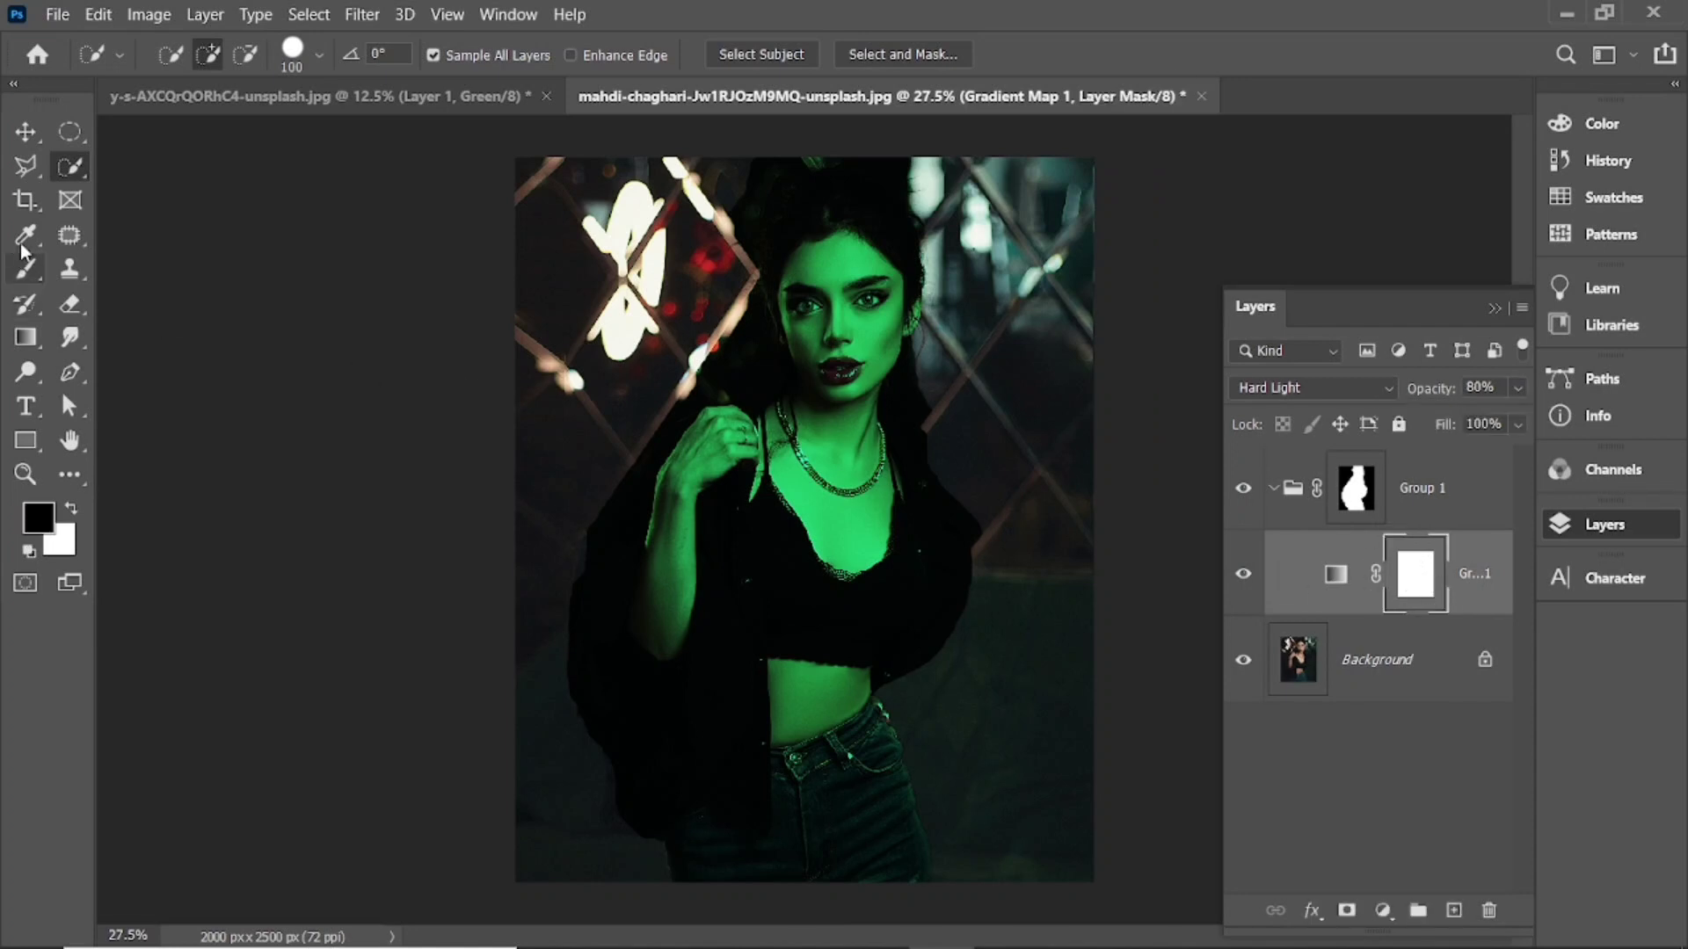
left_click(26, 269)
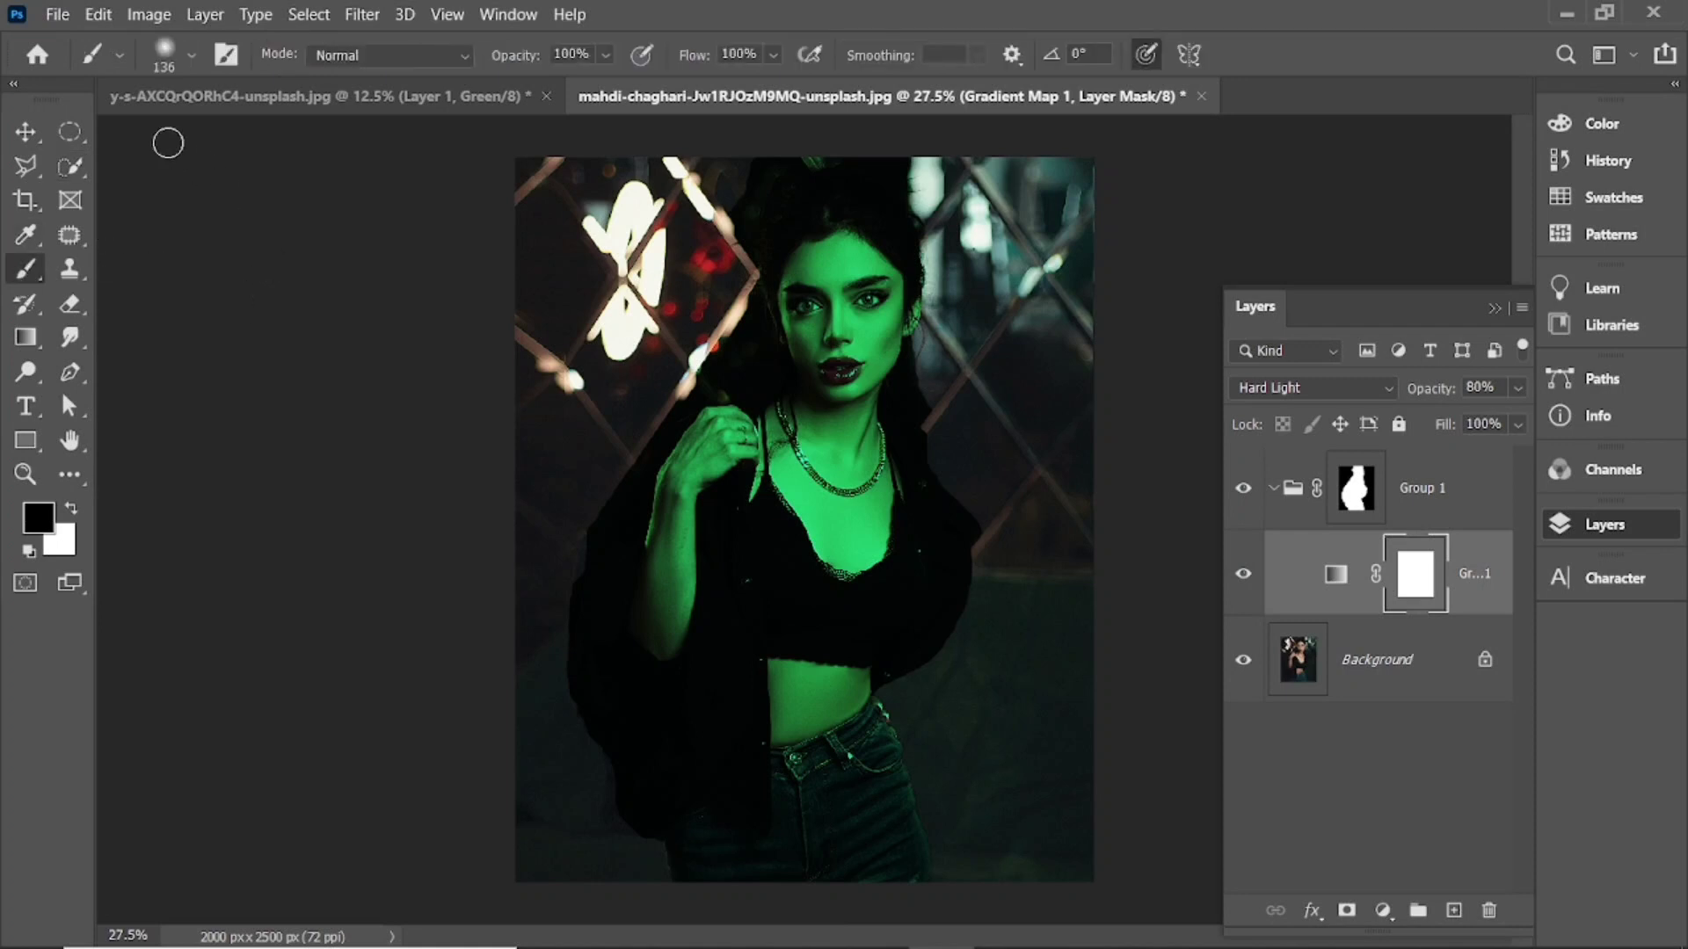
left_click(166, 60)
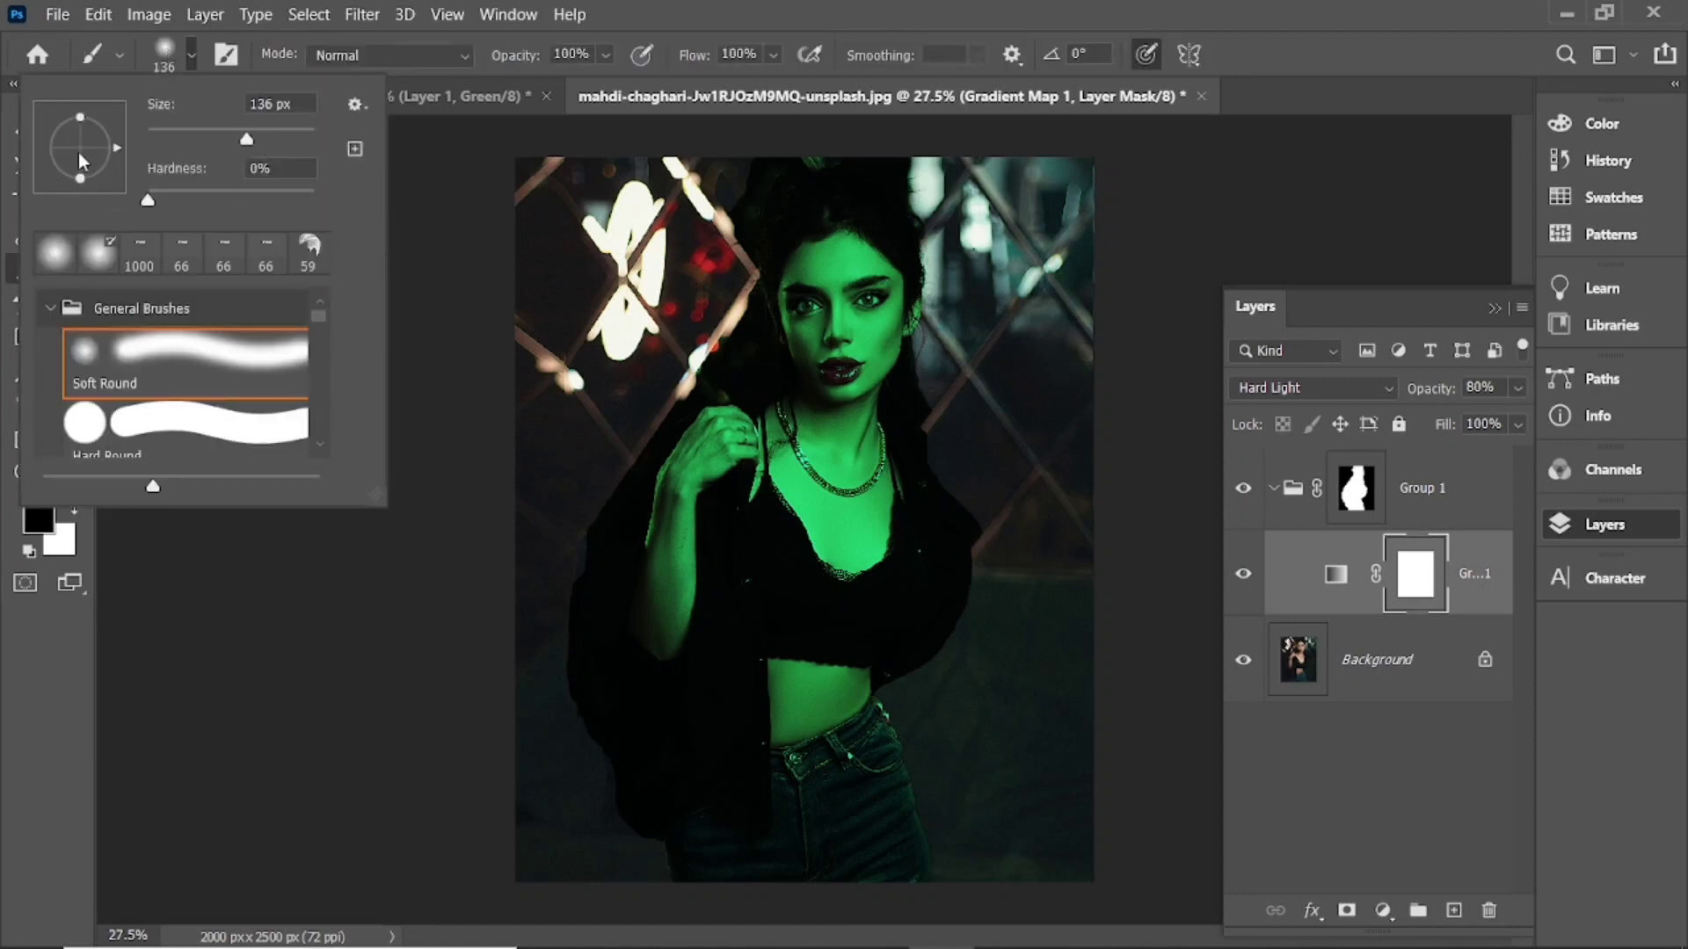
left_click(55, 257)
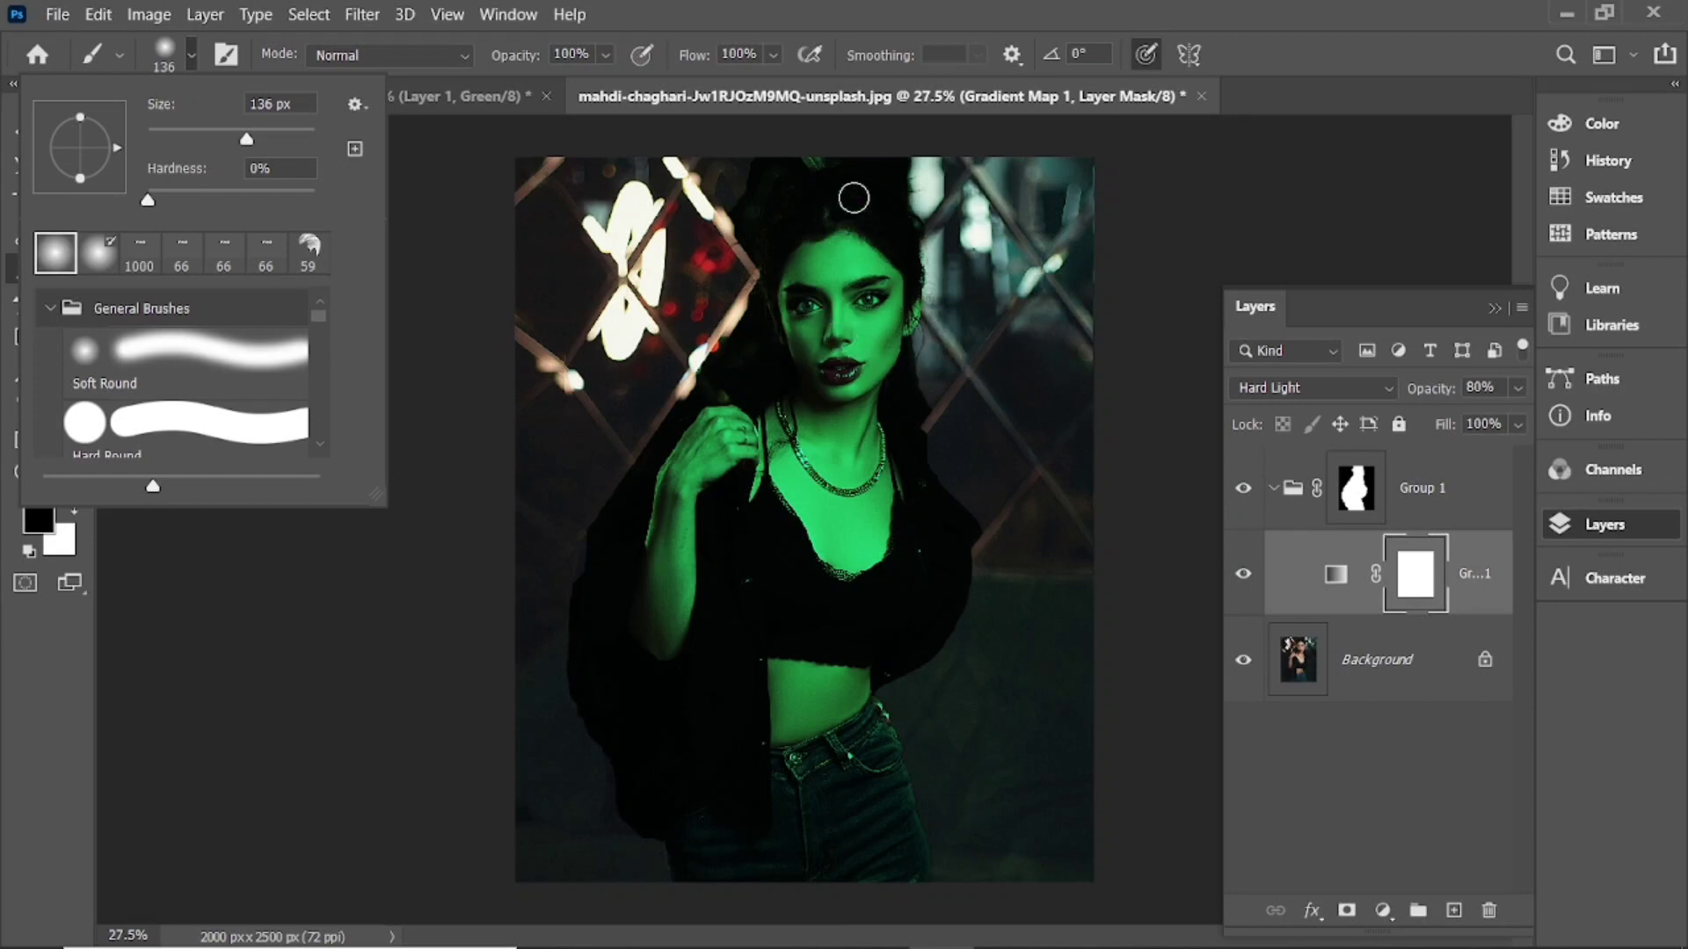
left_click_drag(829, 185, 910, 279)
mouse_move(837, 217)
left_mouse_down()
mouse_move(902, 364)
mouse_move(927, 500)
mouse_move(886, 414)
mouse_move(920, 592)
mouse_move(922, 484)
mouse_move(944, 561)
mouse_move(937, 540)
mouse_move(890, 698)
left_mouse_up()
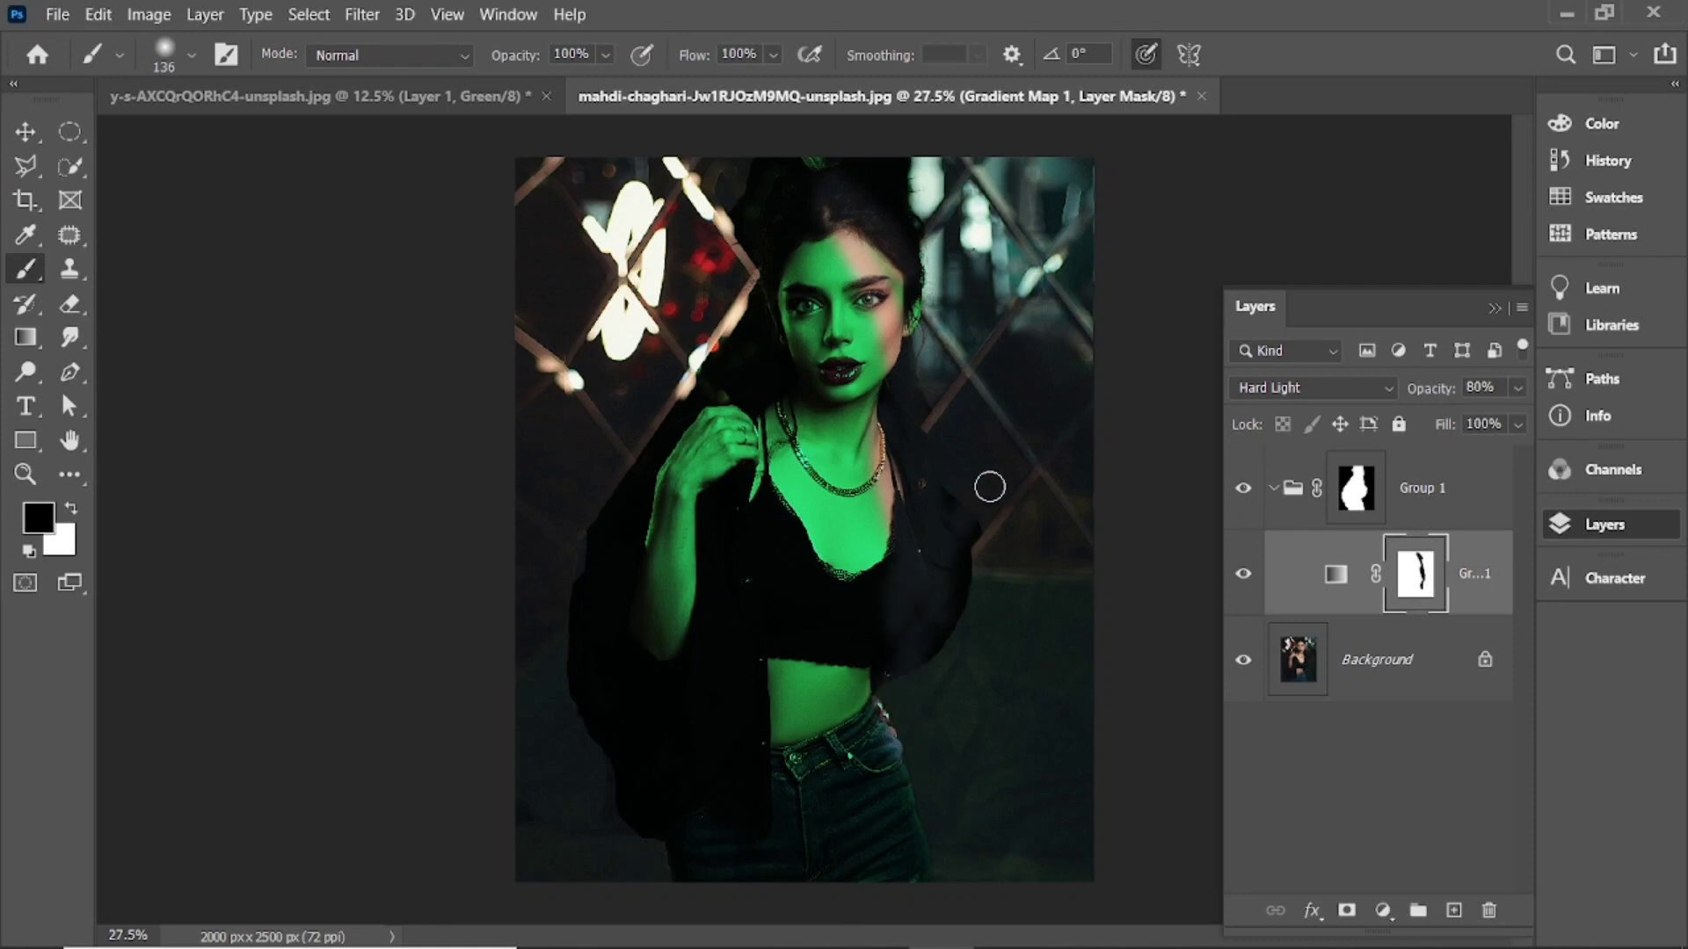
mouse_move(898, 386)
left_mouse_down()
mouse_move(831, 218)
mouse_move(843, 277)
left_mouse_up()
left_click_drag(863, 340, 885, 510)
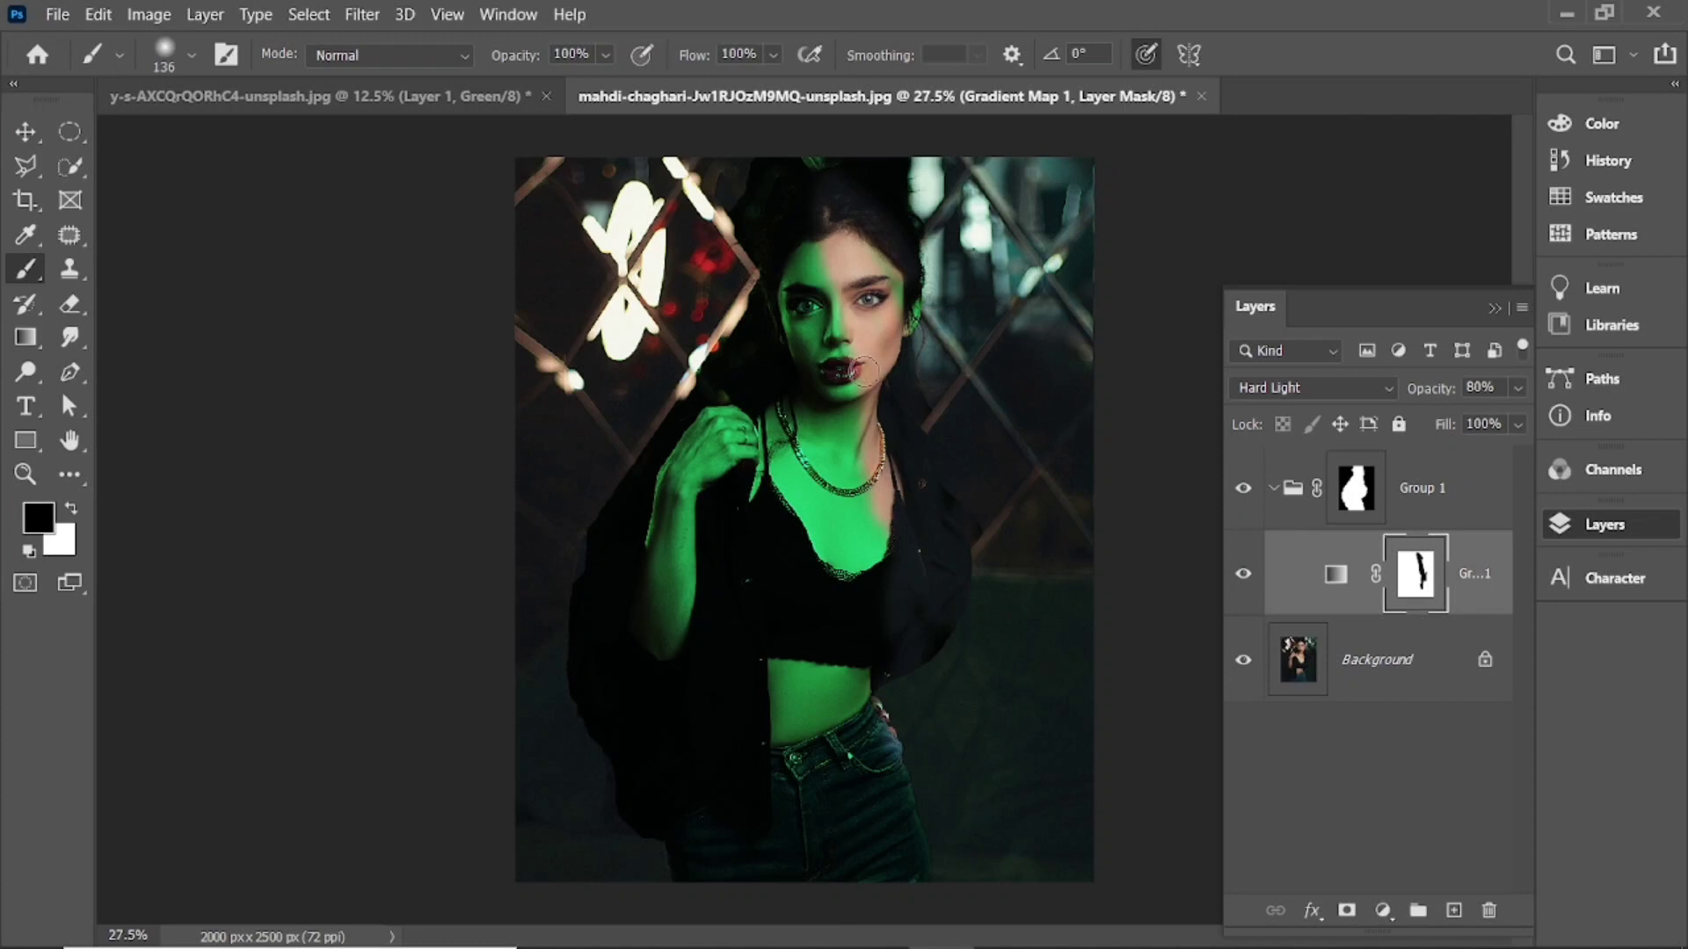
Step: Paint more black on the gradient map's mask to clear the green tint from her image-right ear, chest edge and waist
key("x")
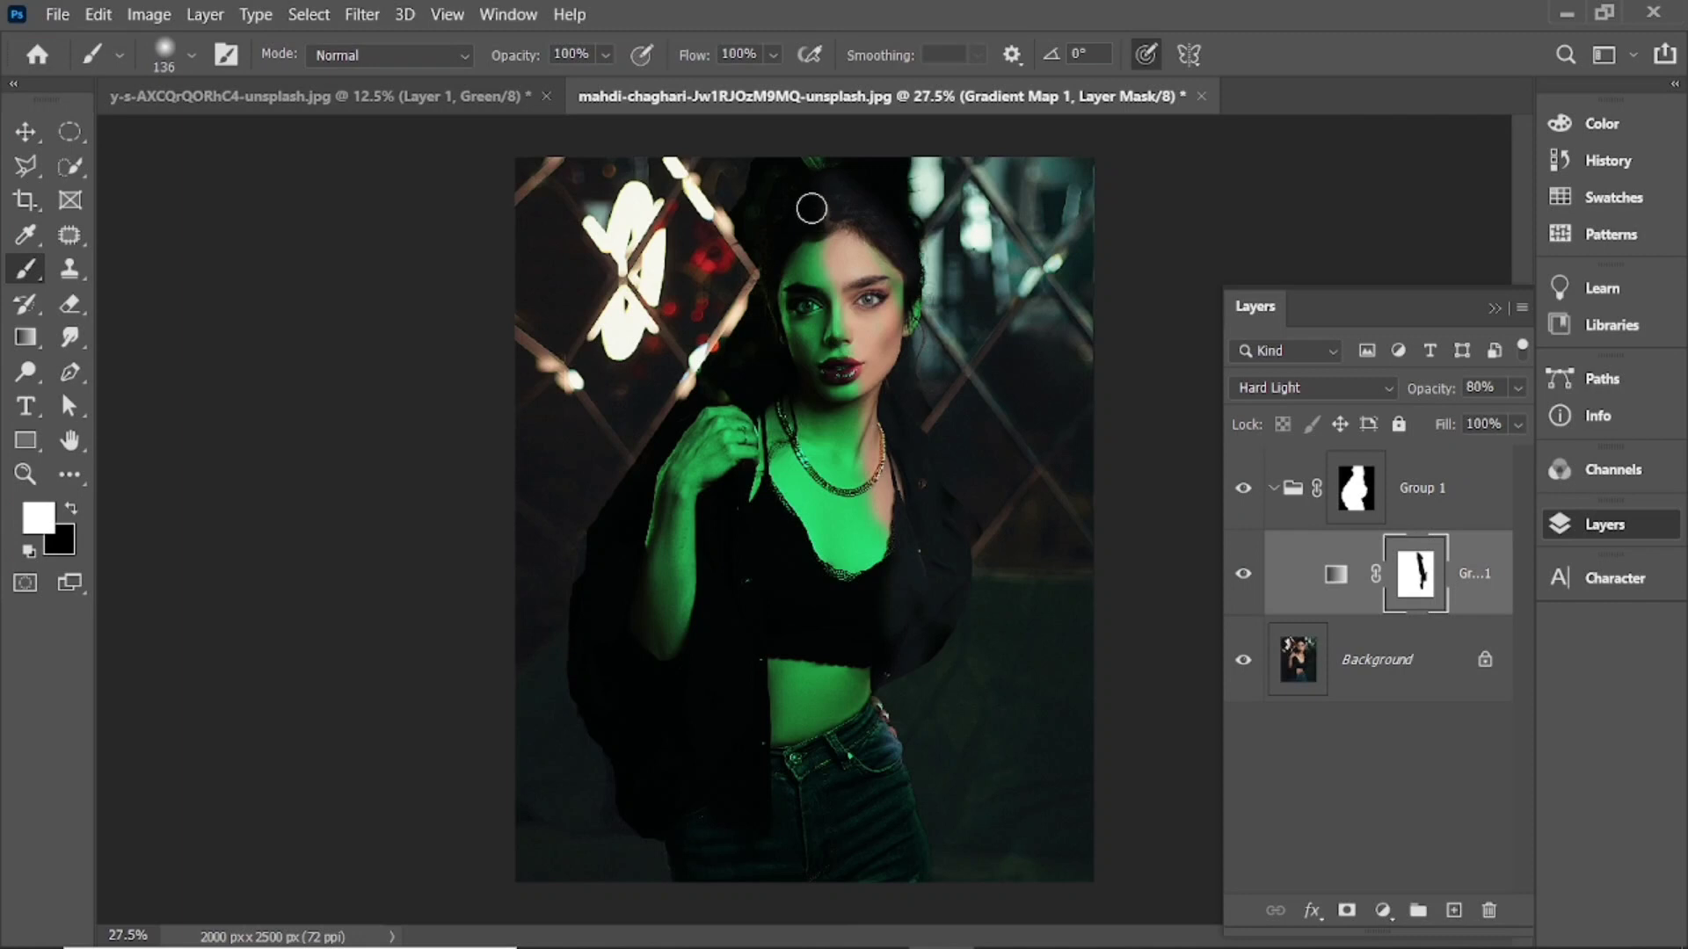
key("x")
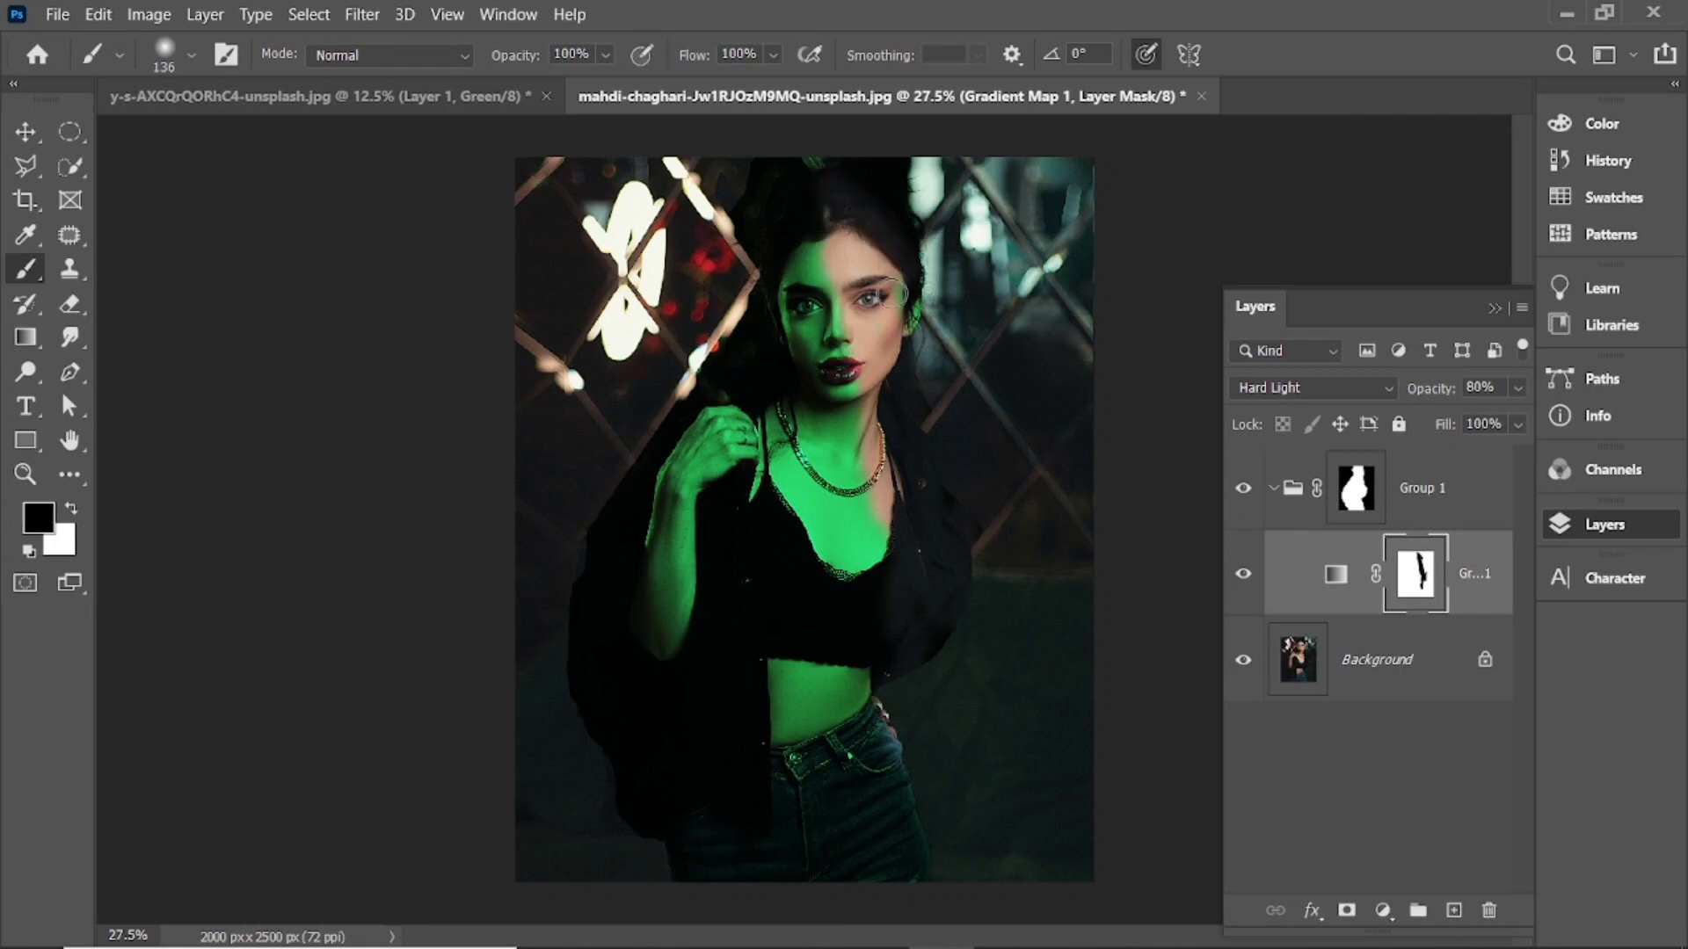
mouse_move(919, 411)
left_mouse_down()
mouse_move(950, 585)
mouse_move(928, 596)
mouse_move(900, 539)
left_mouse_up()
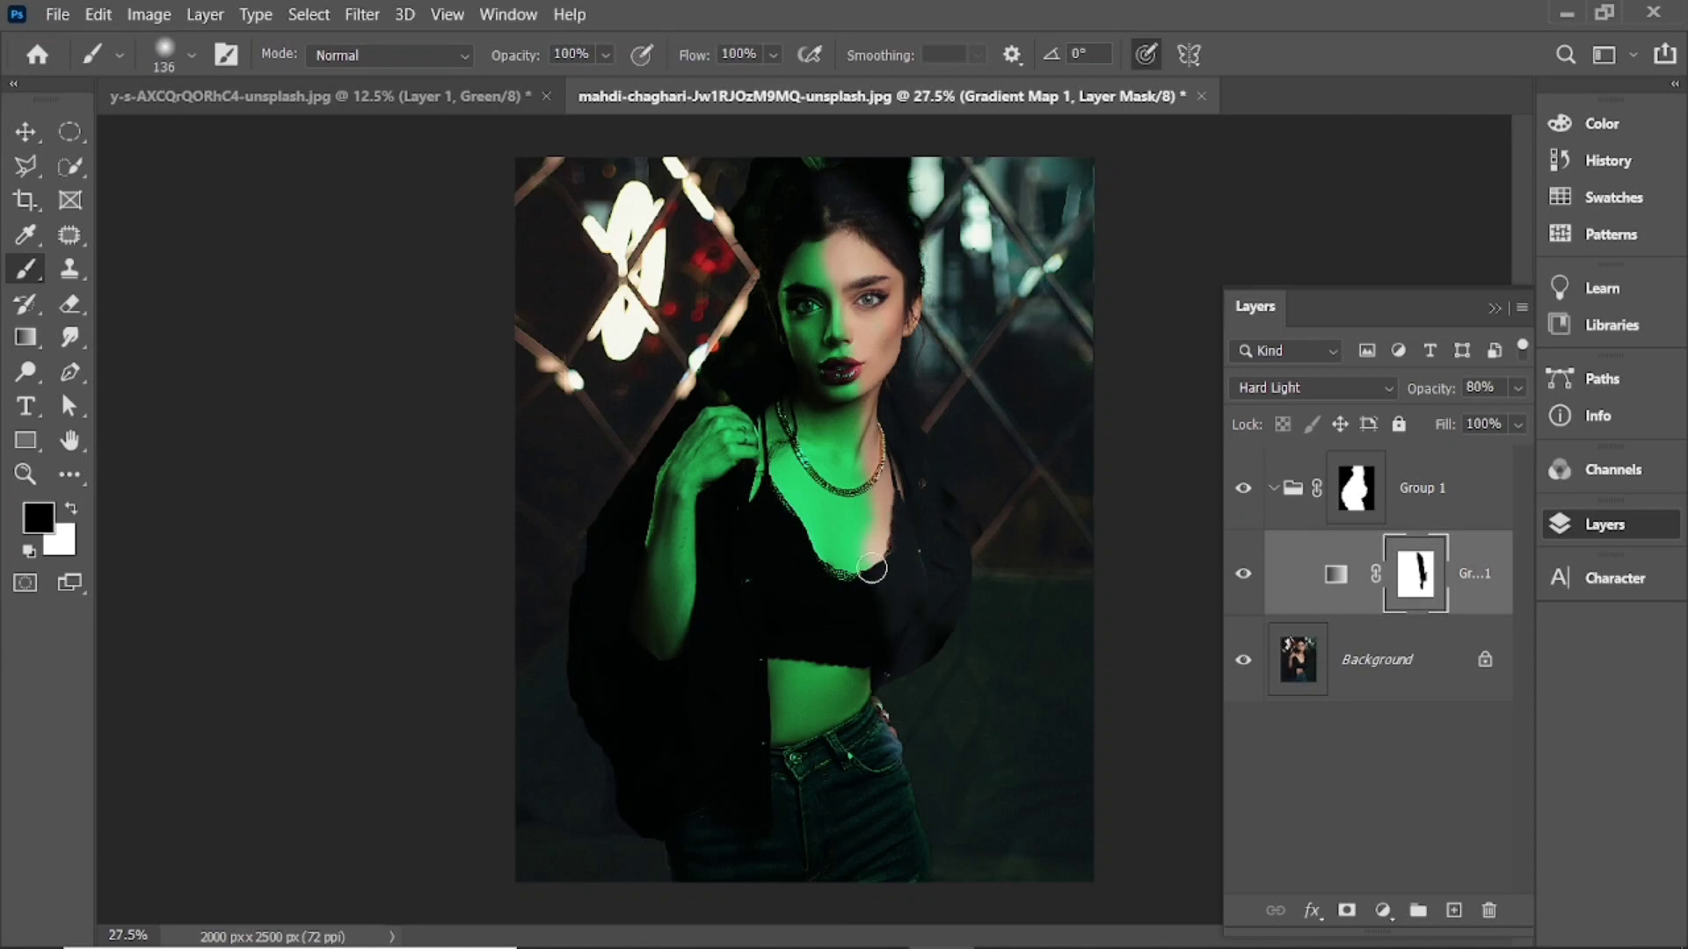
left_click_drag(879, 678, 893, 737)
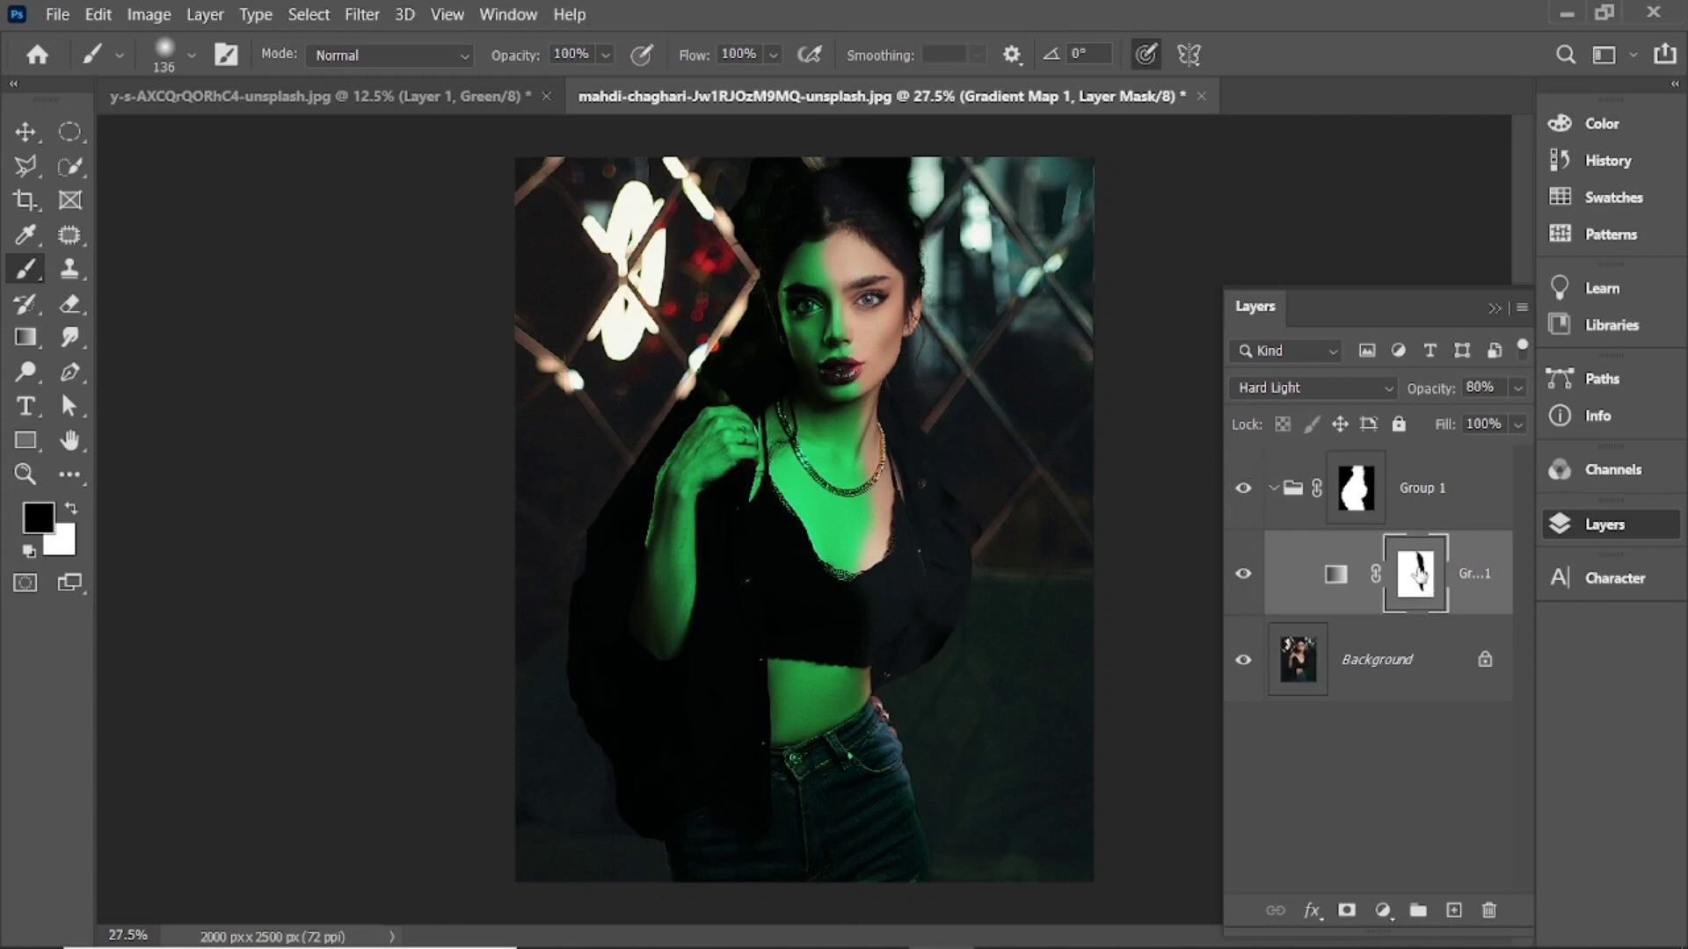
Step: Duplicate the green gradient map layer and invert the copy's mask
key("ctrl+j")
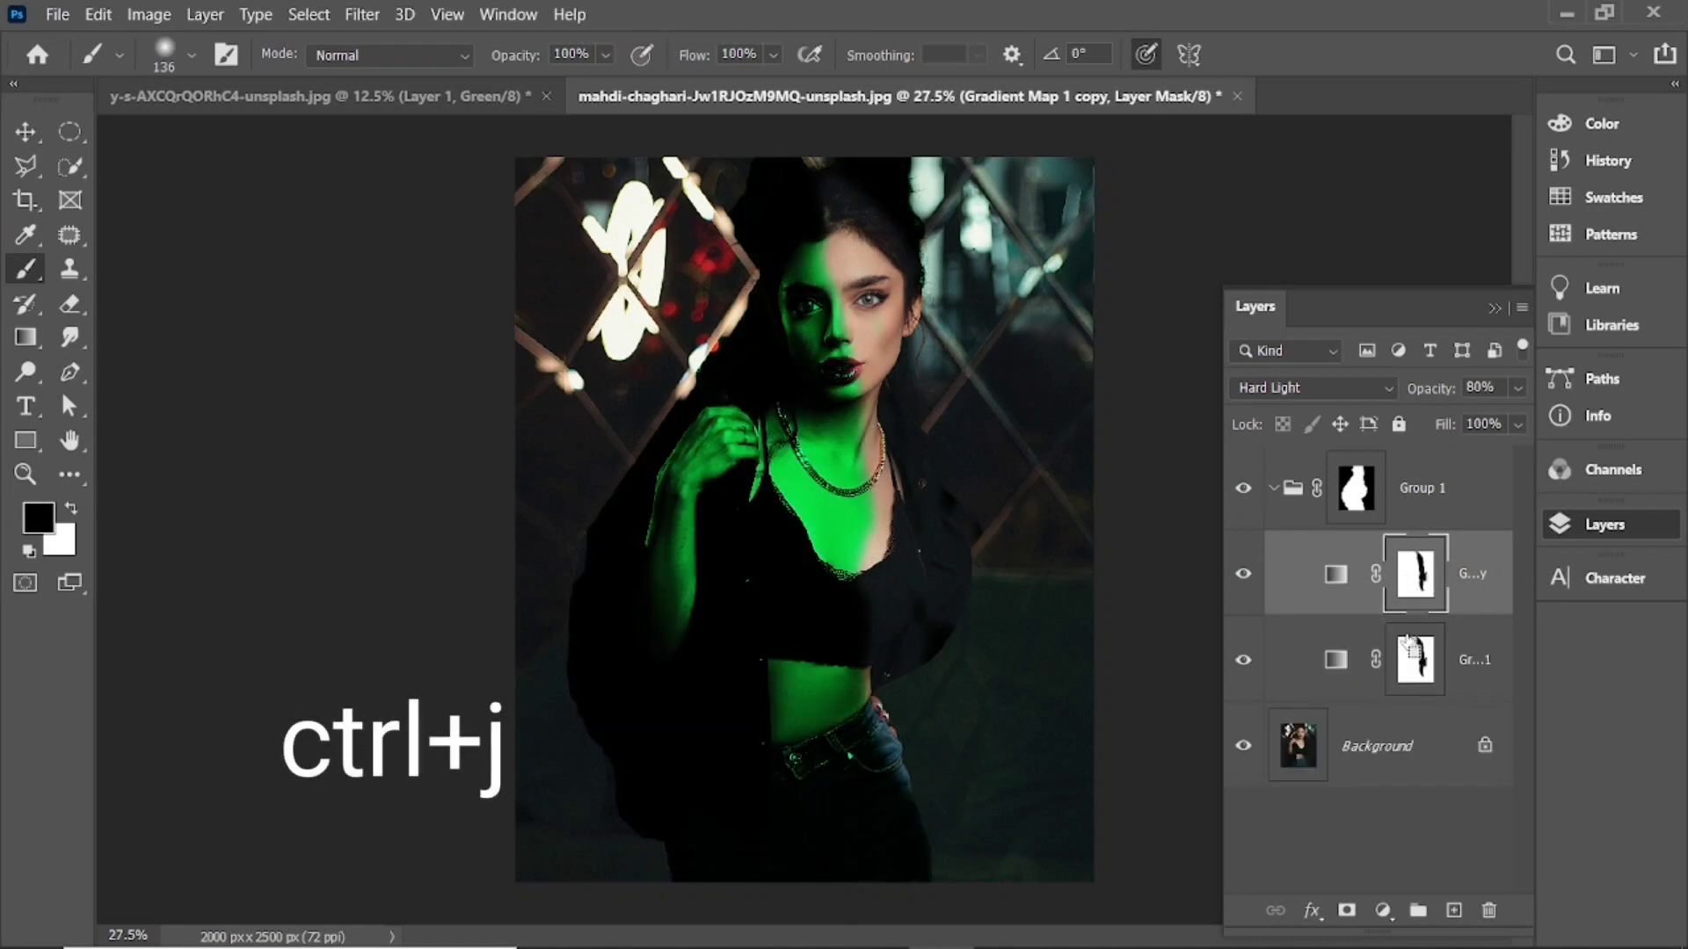
key("ctrl+i")
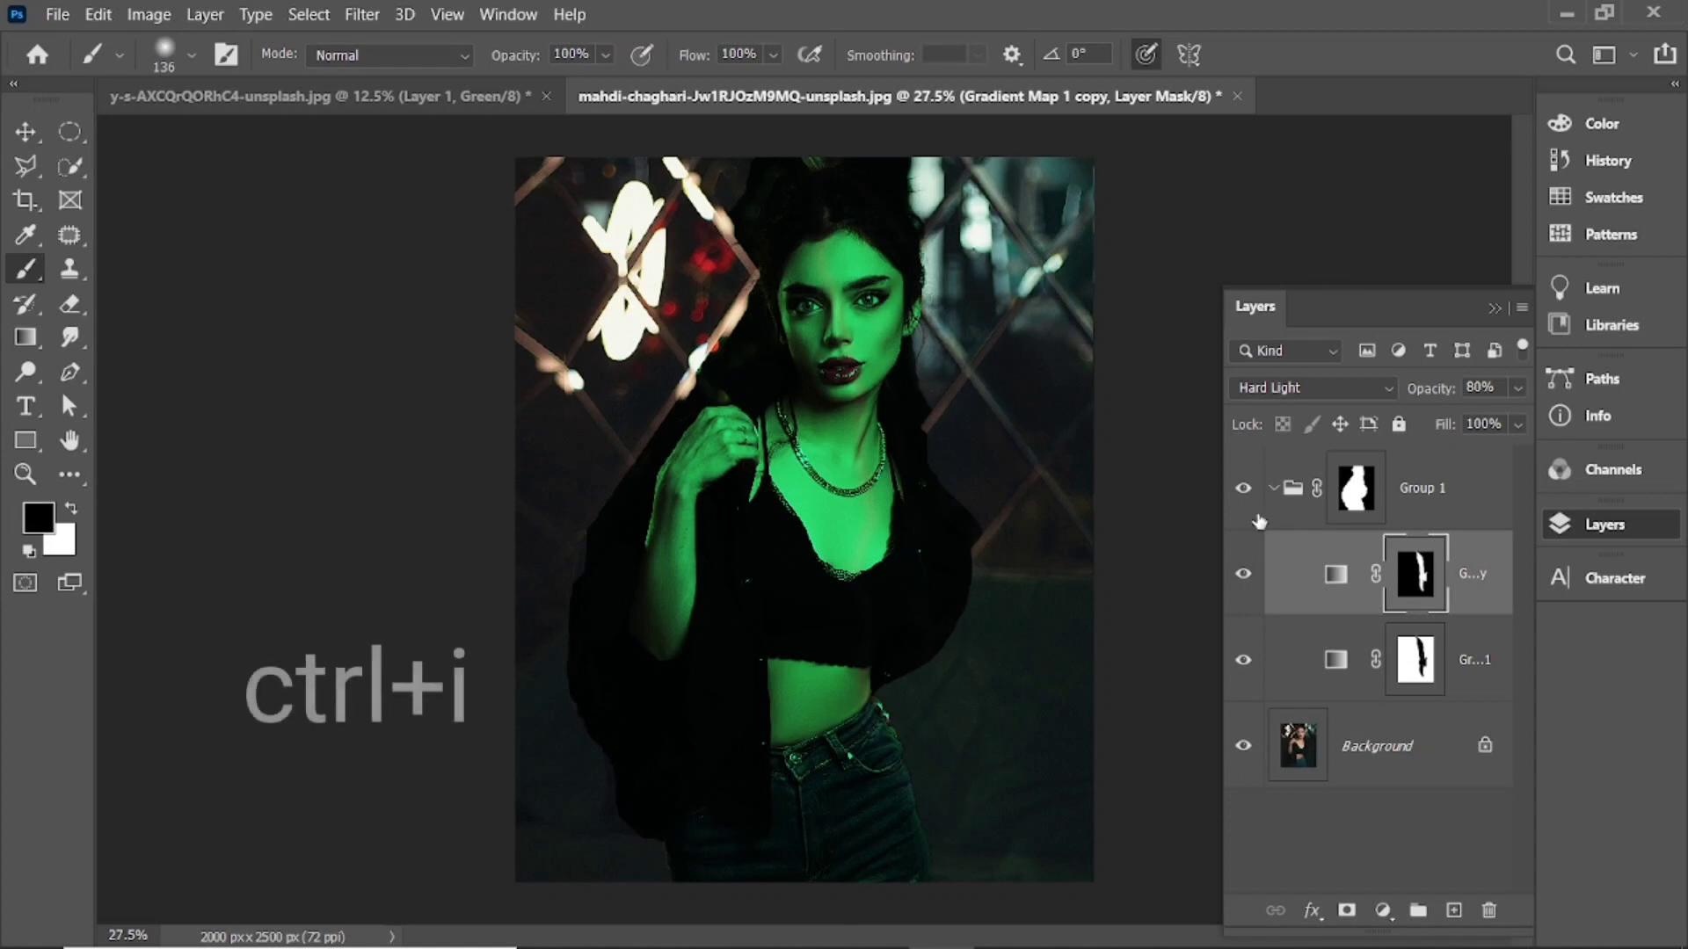
Step: Change the copied gradient map's green stop to red fd0f03 and apply the gradient
double_click(1335, 573)
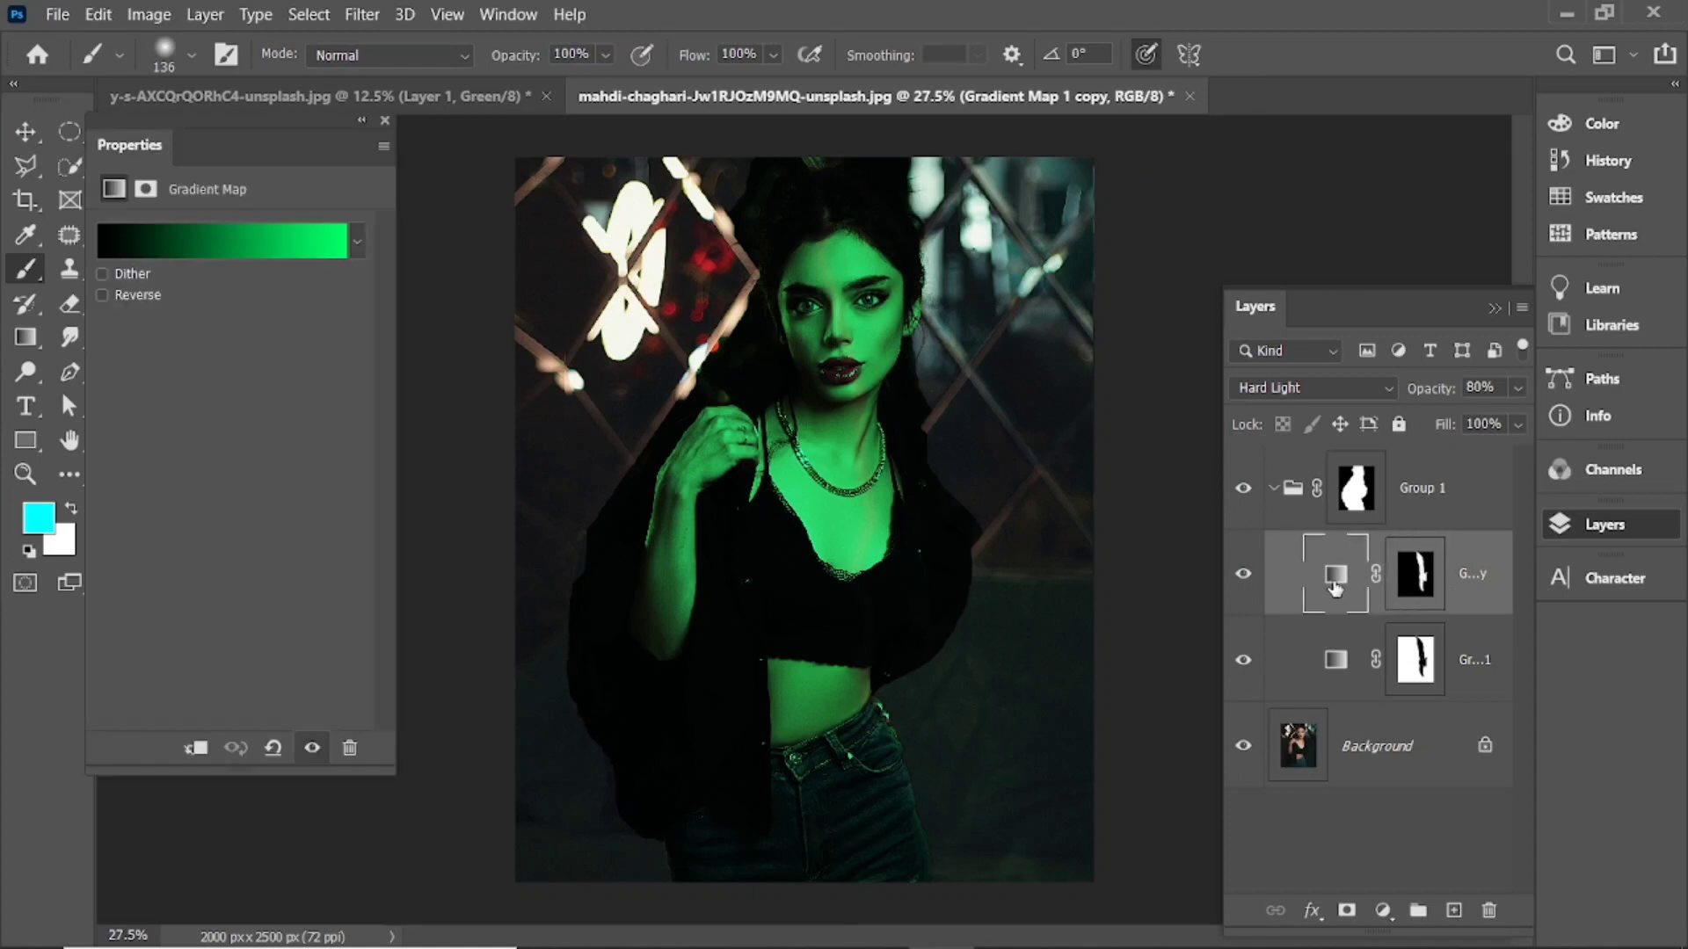
left_click(188, 231)
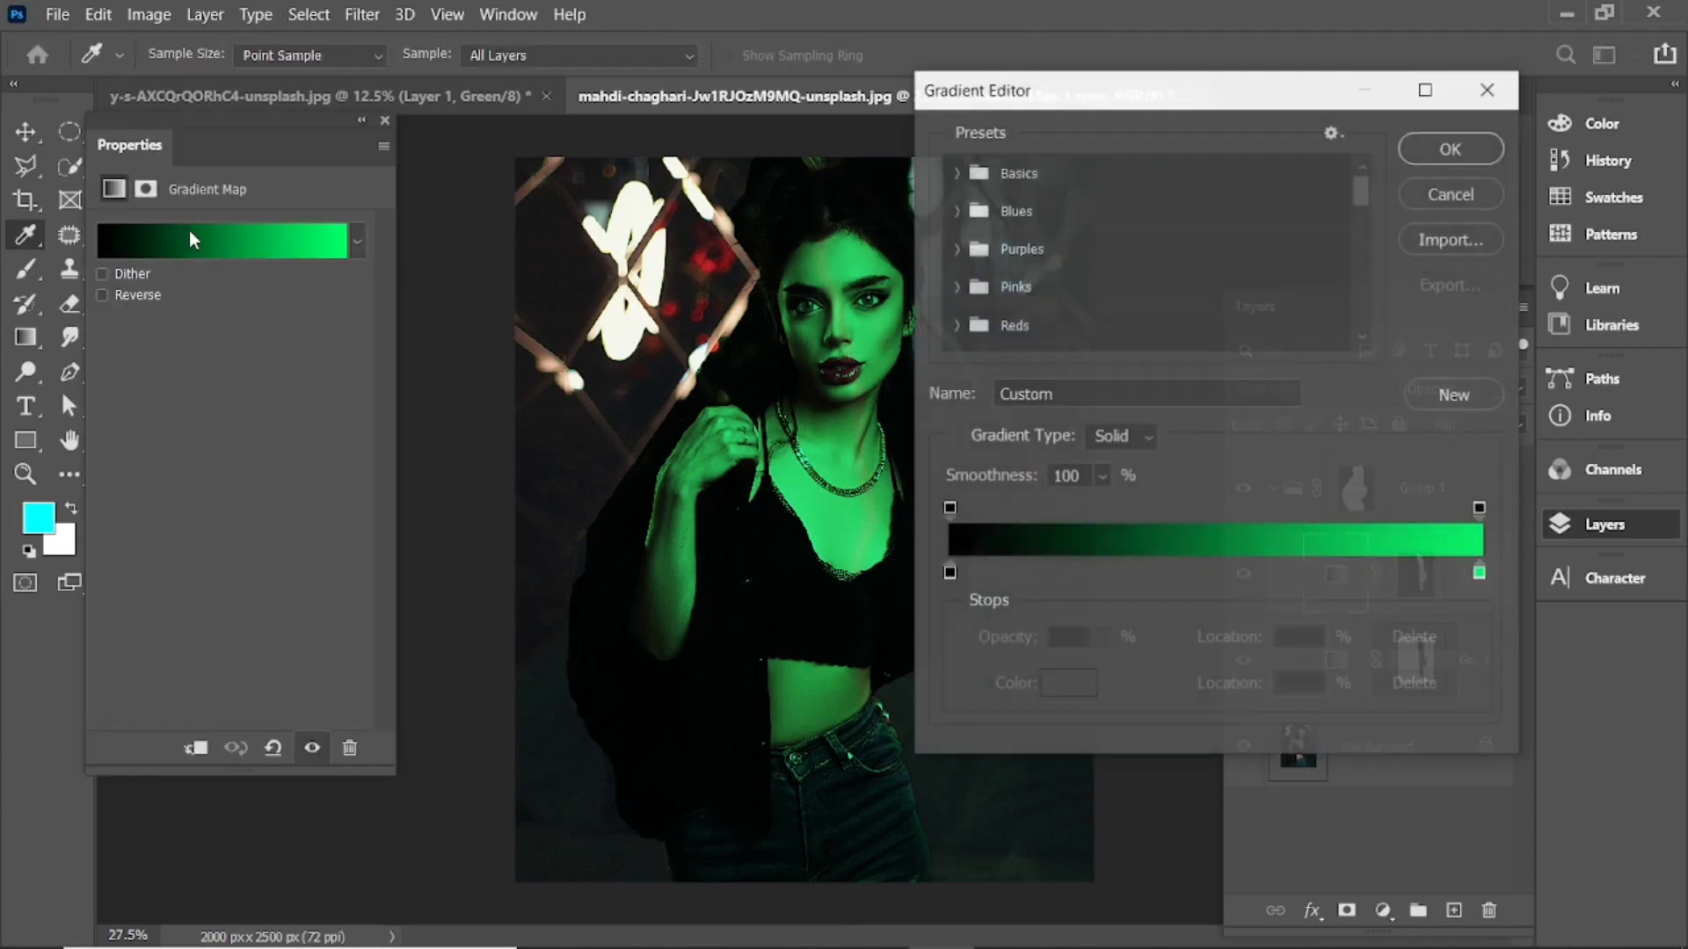
left_click(1479, 575)
double_click(1477, 574)
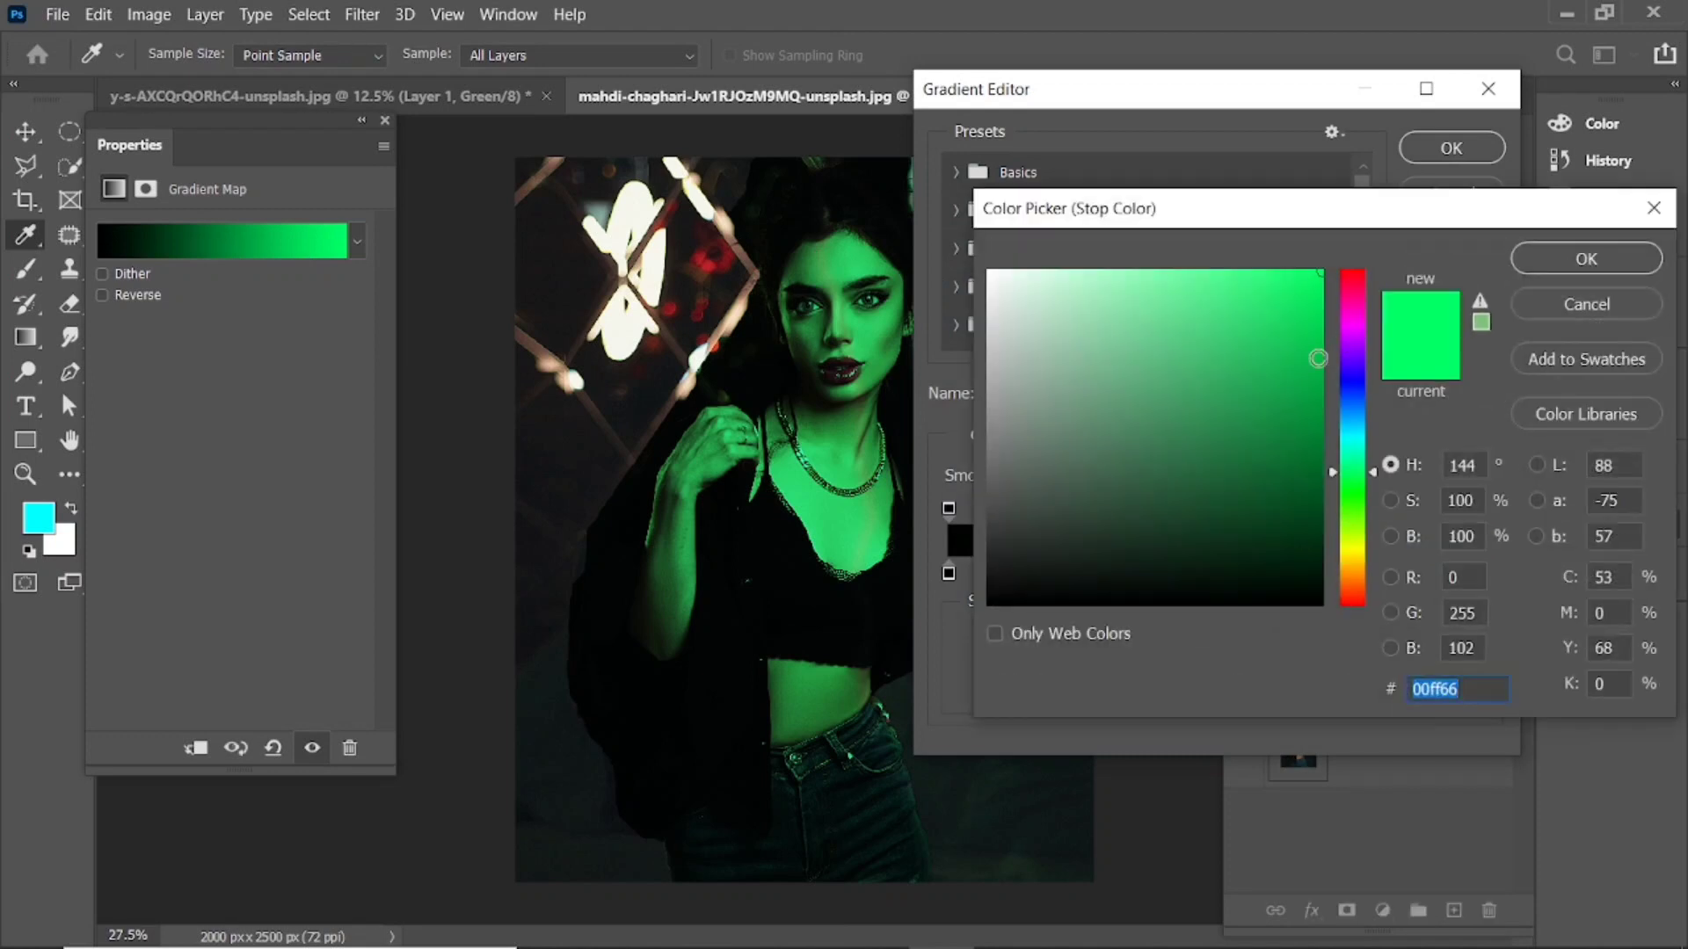
left_click_drag(1353, 460, 1357, 582)
mouse_move(1304, 402)
left_mouse_down()
mouse_move(1301, 255)
mouse_move(1306, 280)
left_mouse_up()
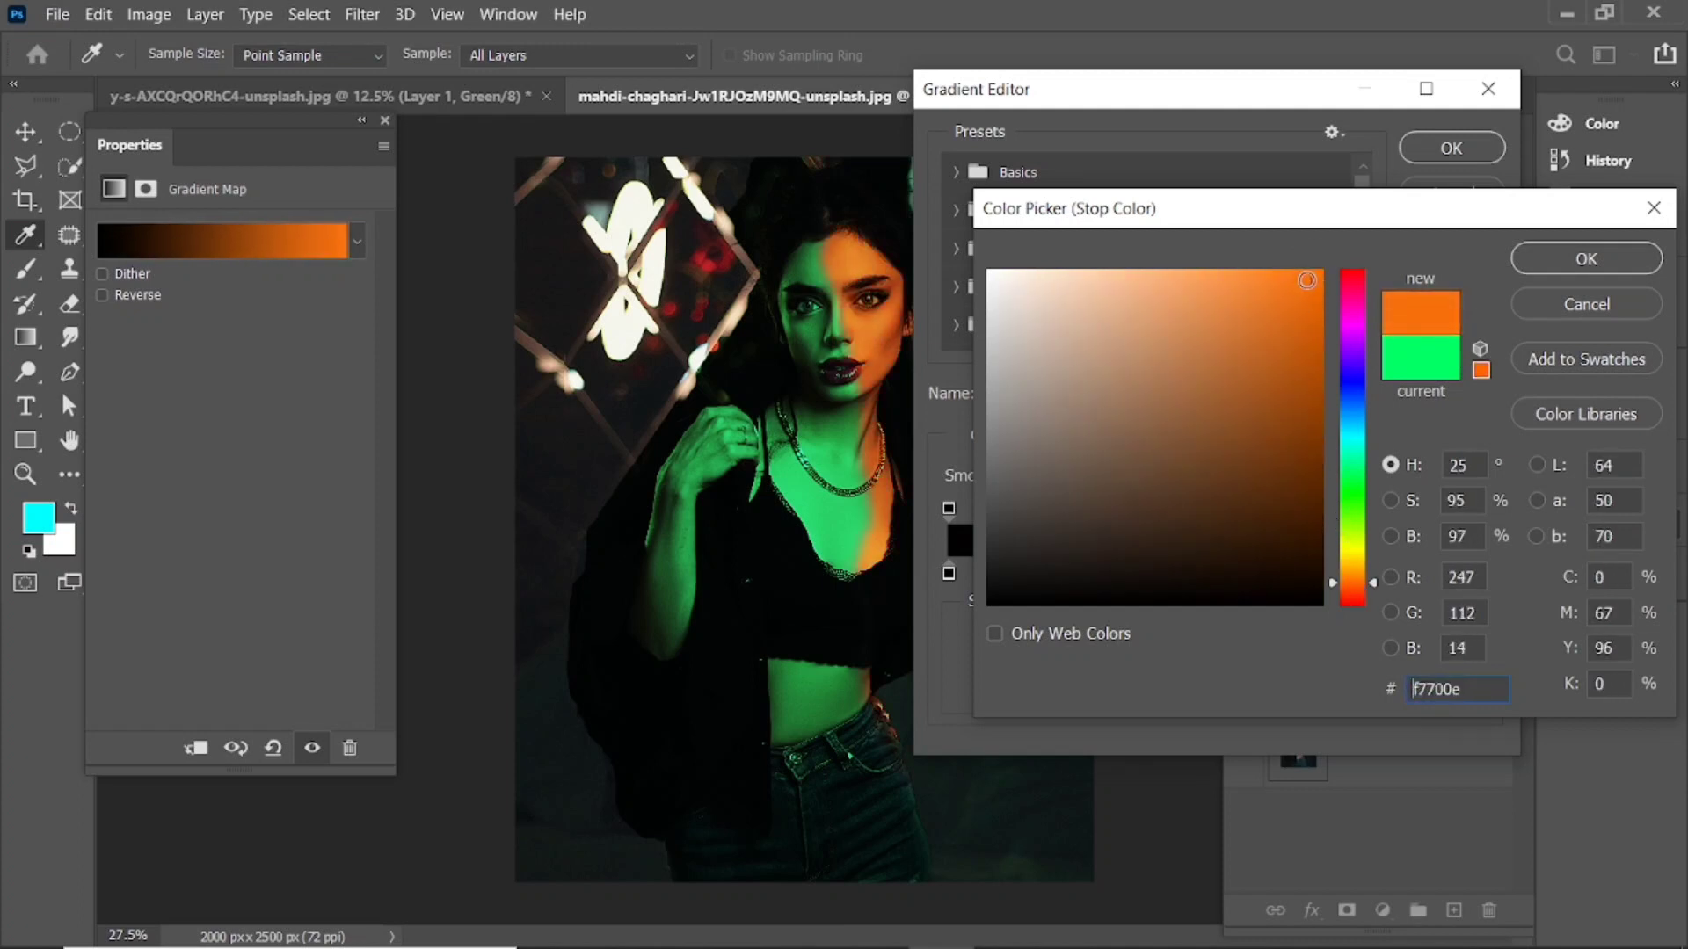
left_click_drag(1358, 592, 1358, 602)
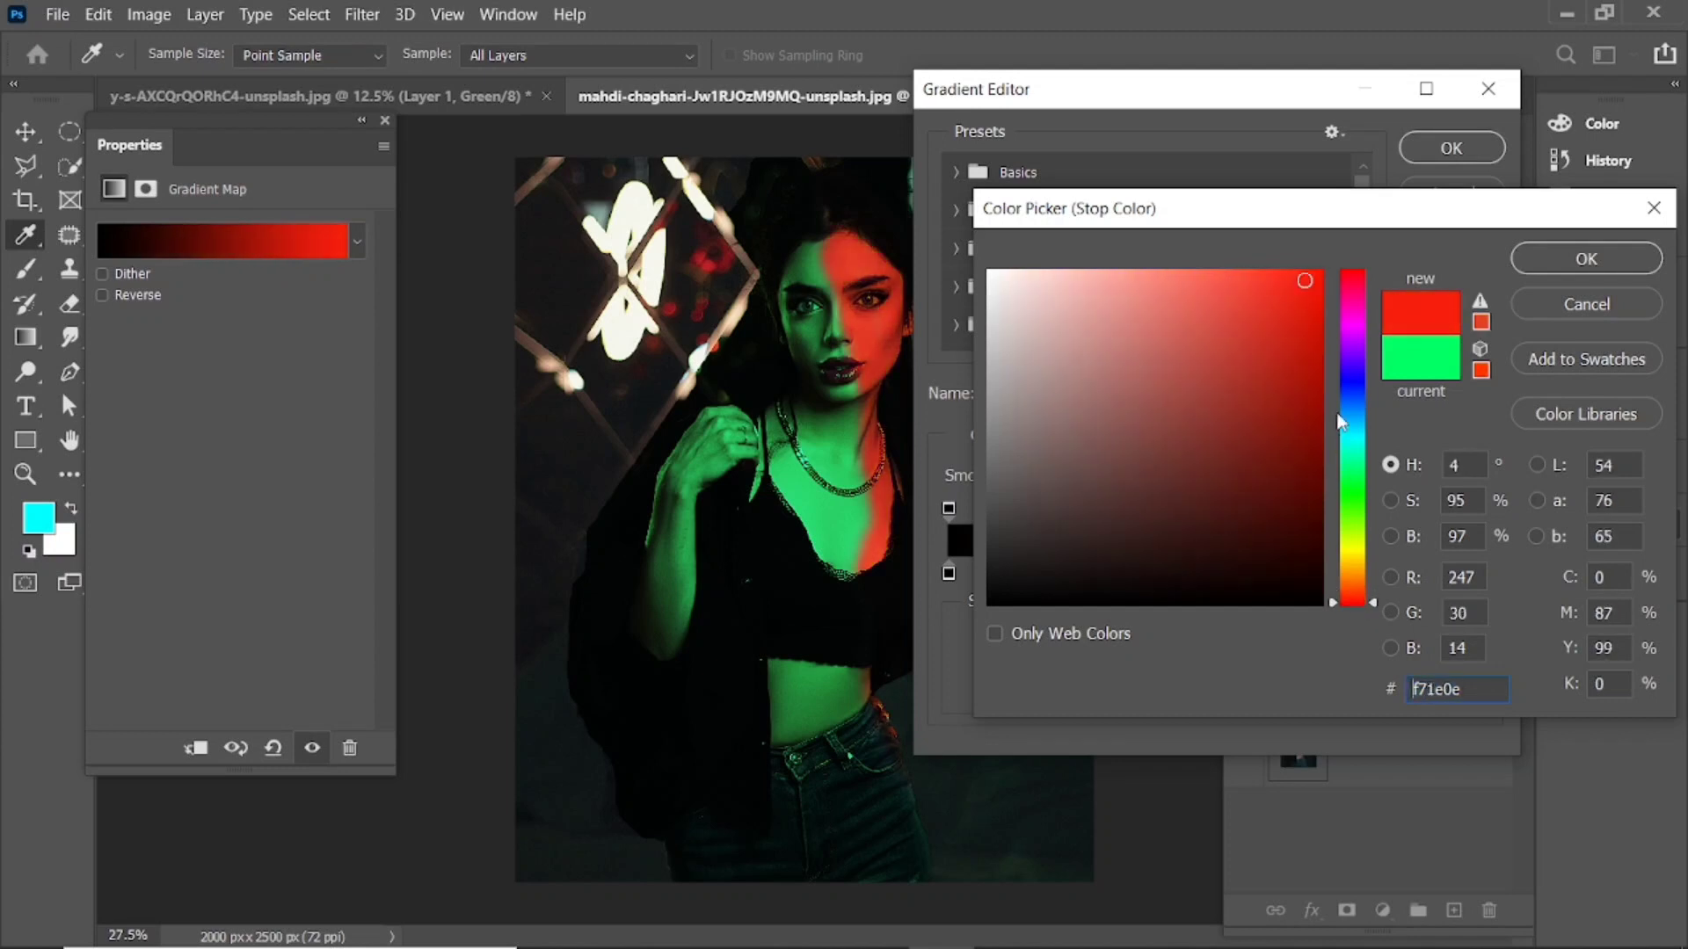
left_click_drag(1308, 280, 1313, 297)
left_click_drag(1338, 563, 1352, 594)
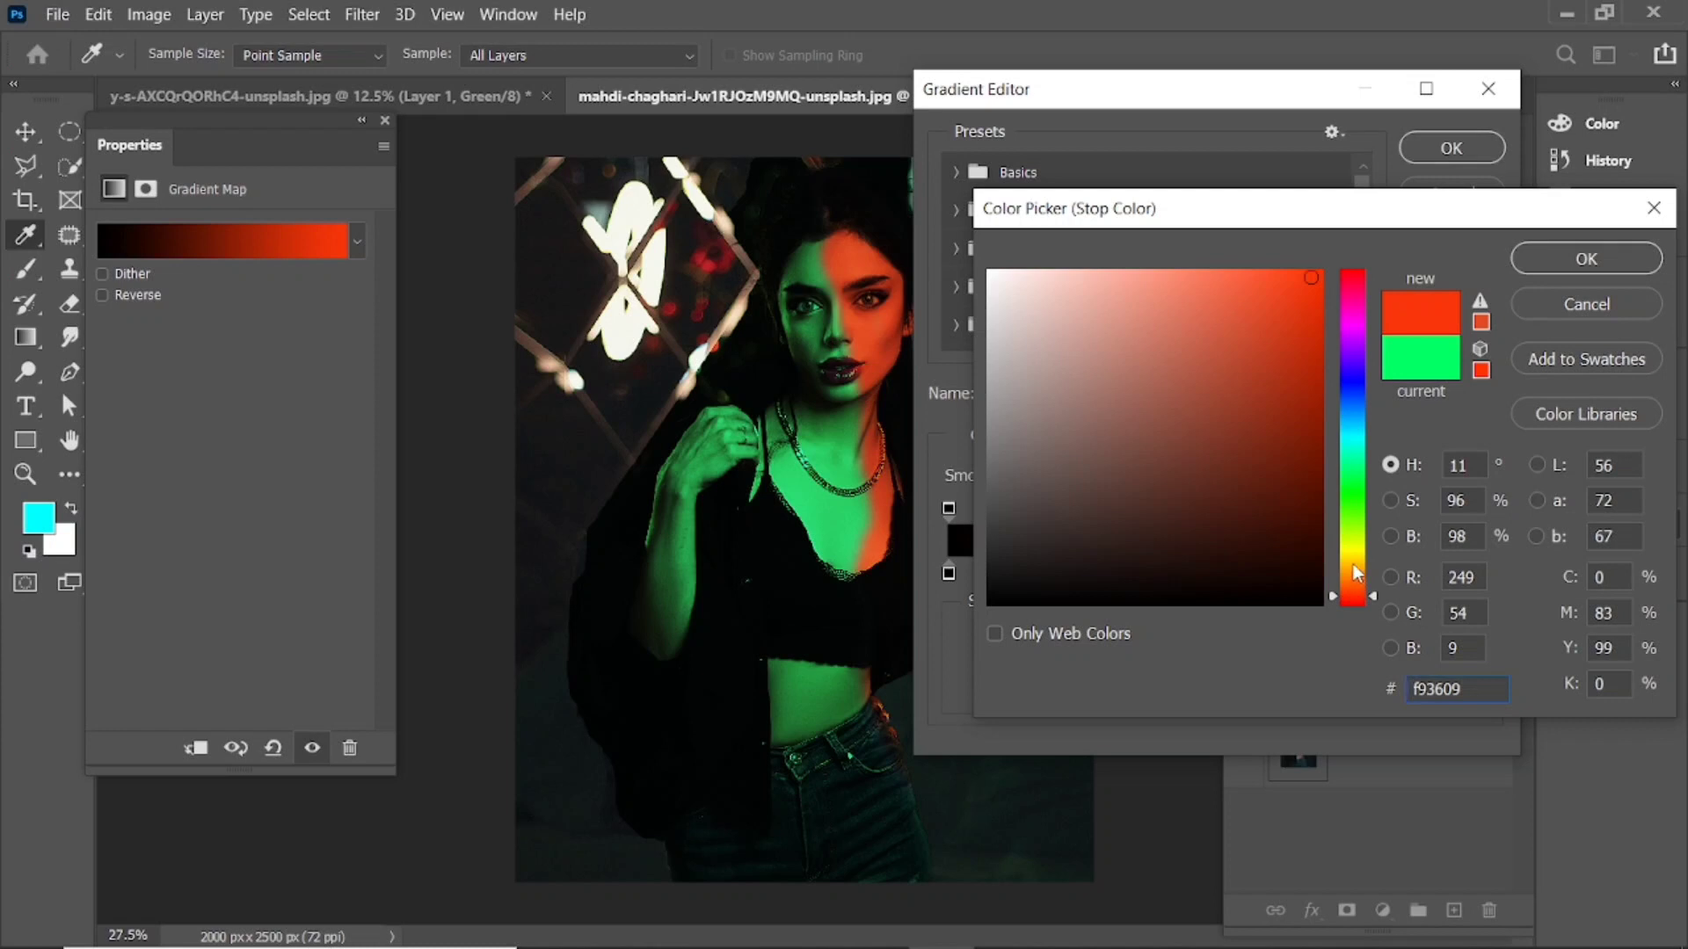
left_click(1318, 274)
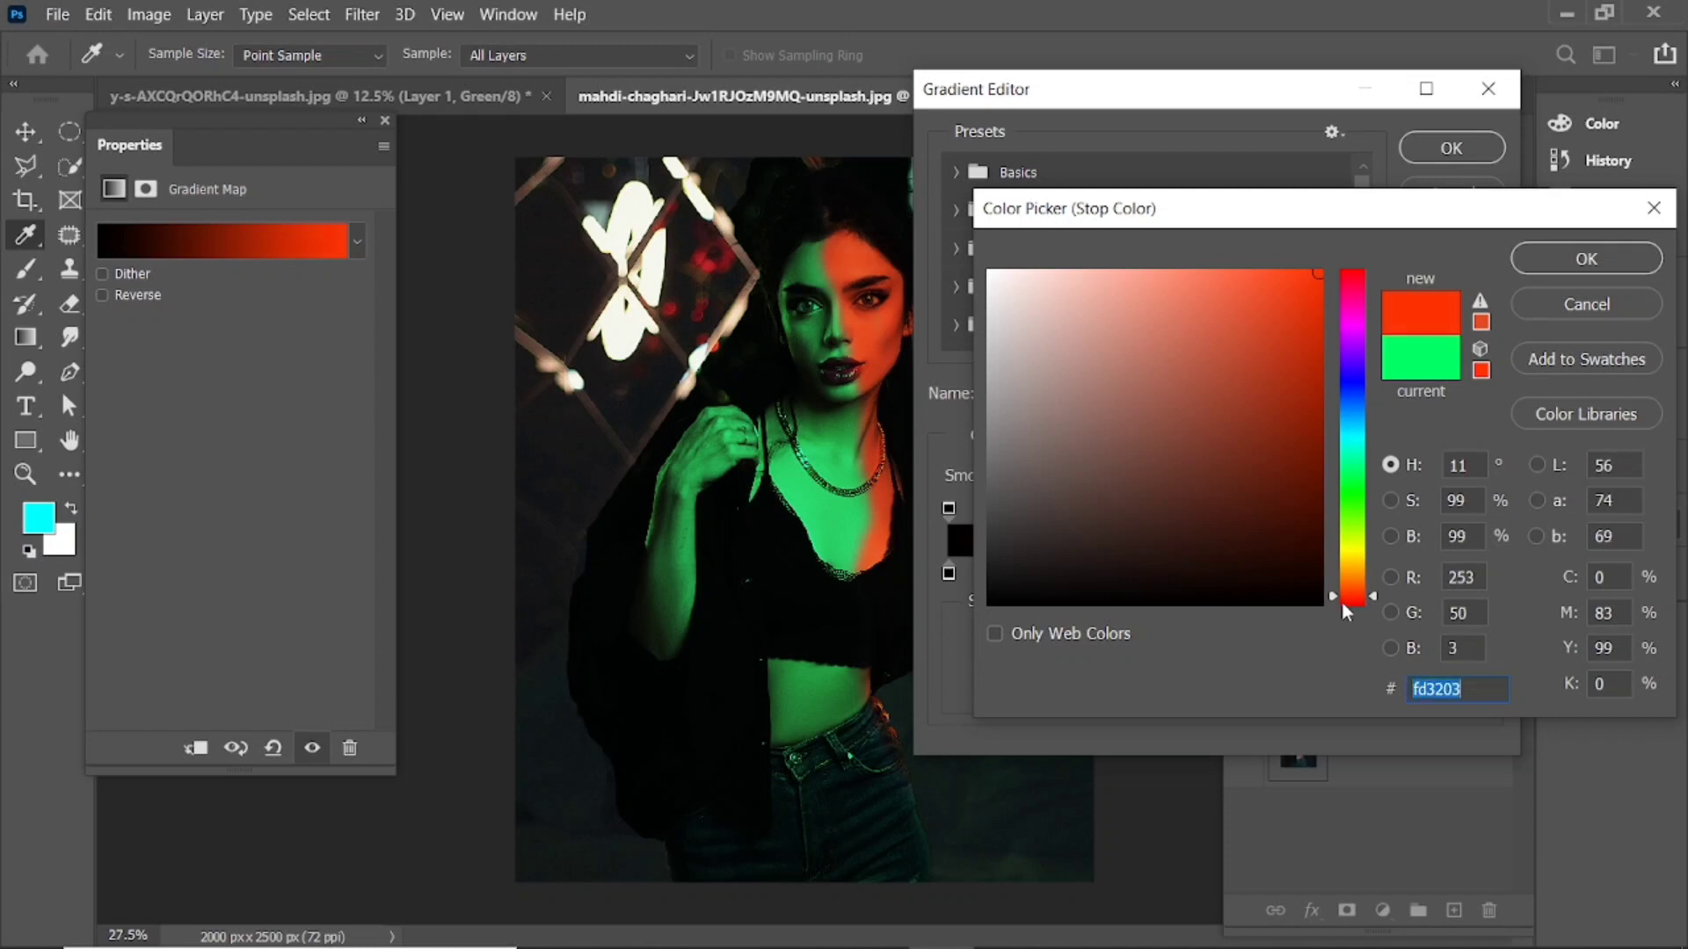
left_click(1342, 602)
left_click(1617, 262)
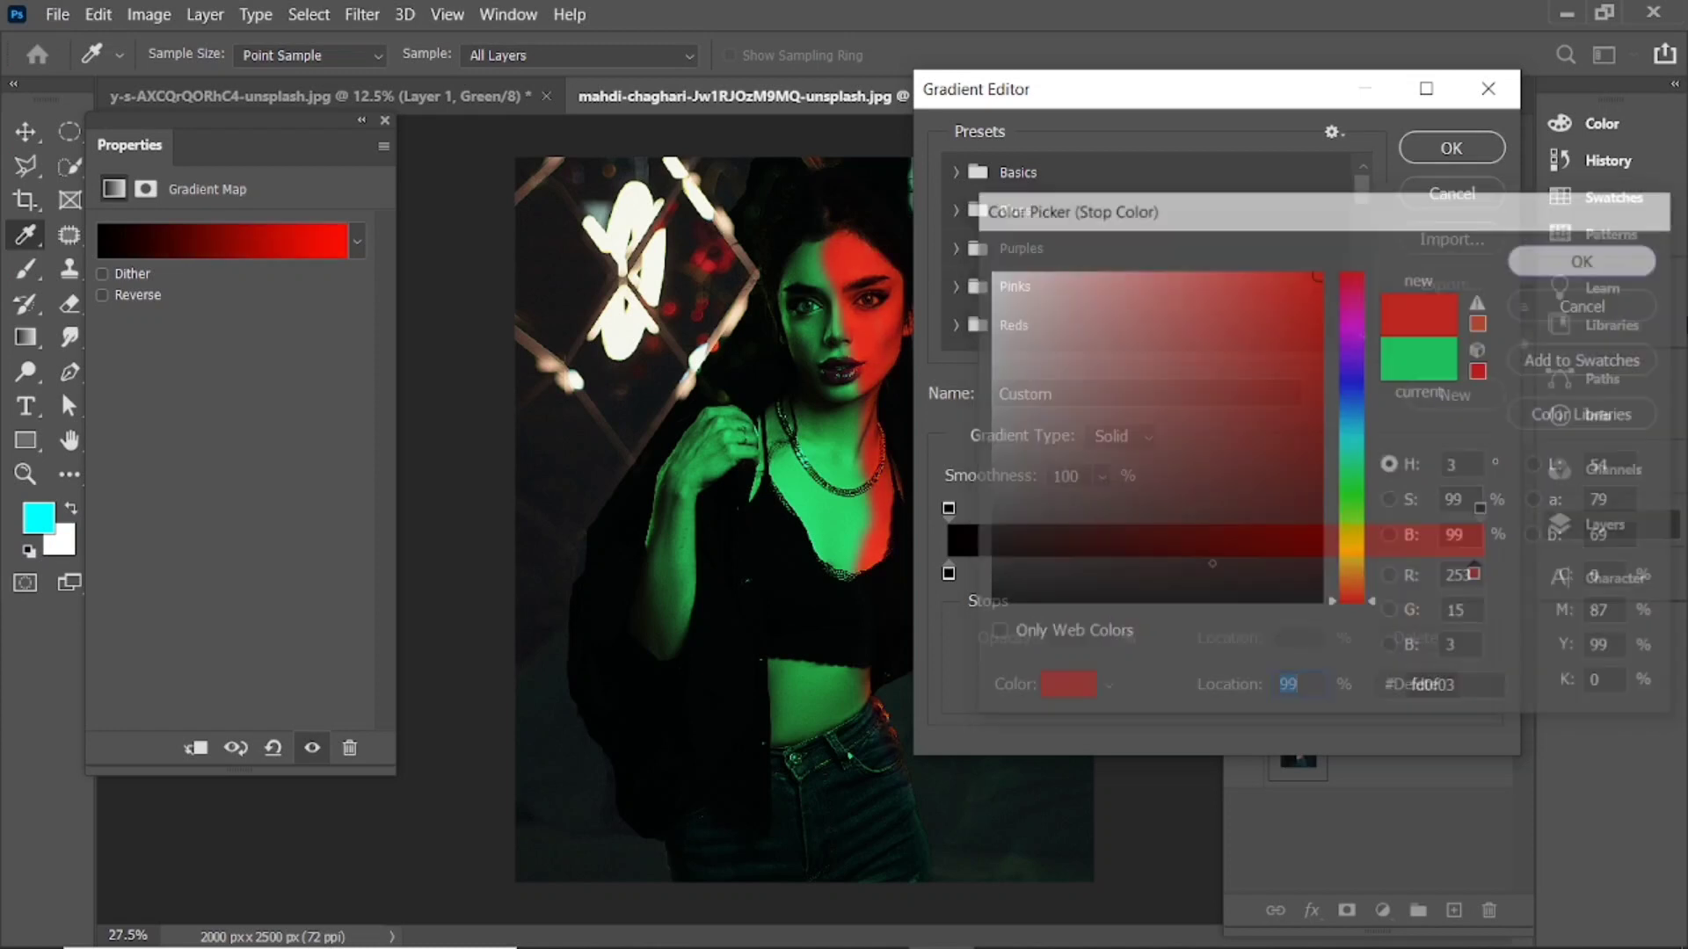
left_click(1451, 148)
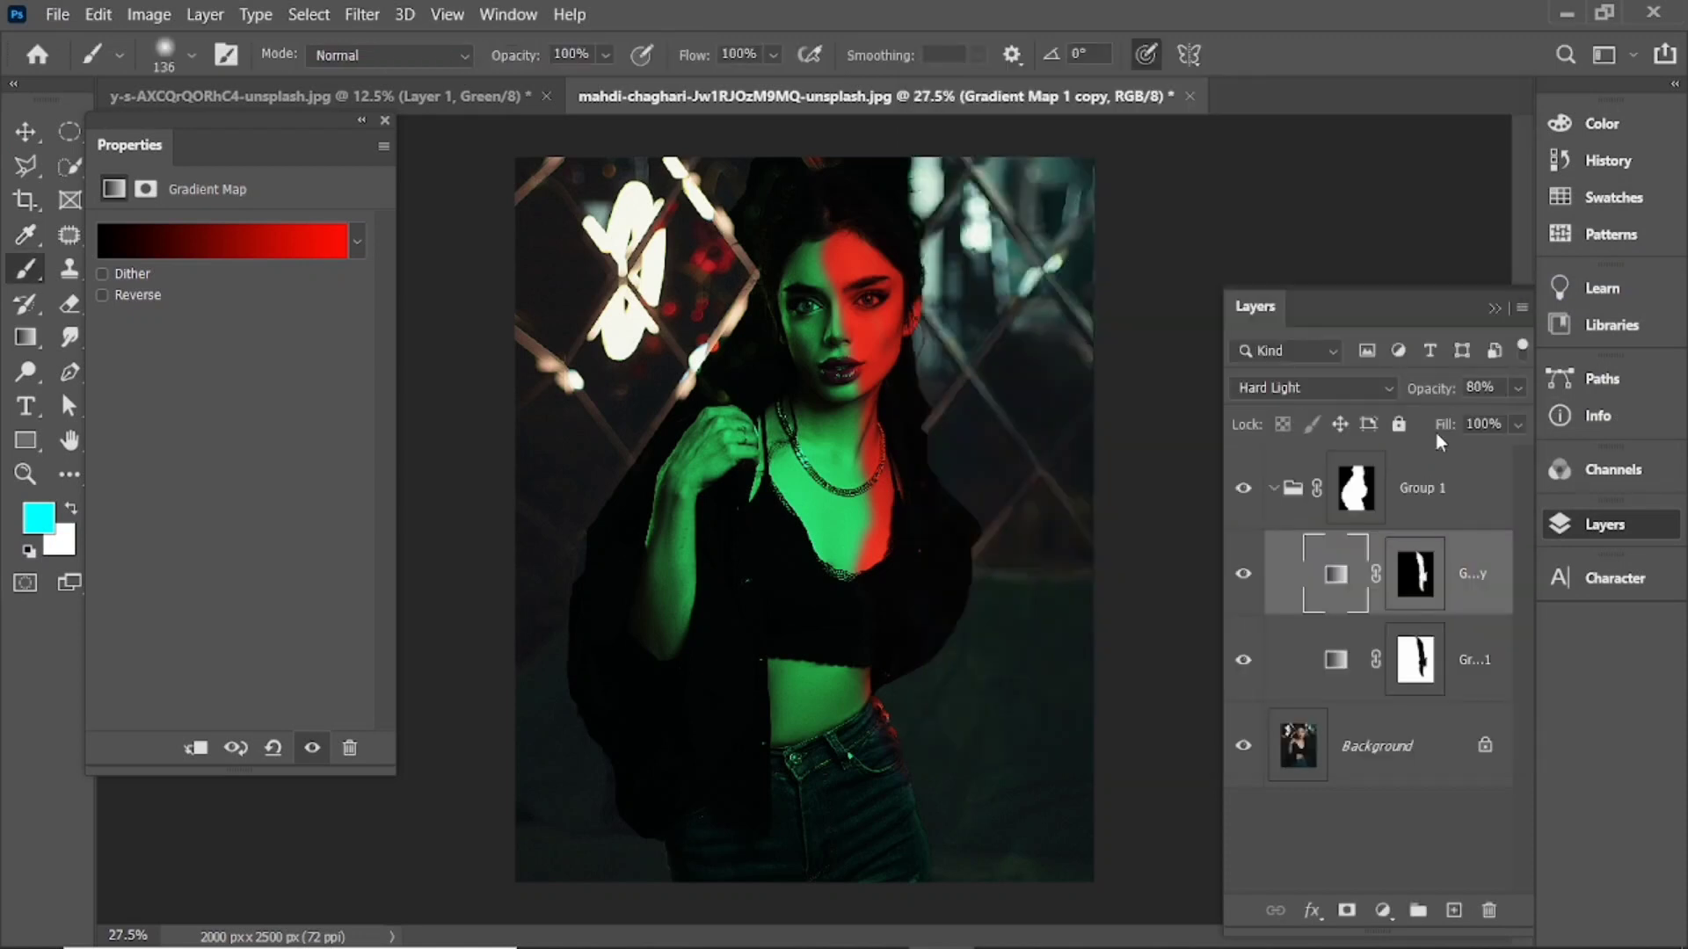
Step: Set the red gradient map's mask to 60% density and 29.0 px feather
left_click(1416, 573)
key("d")
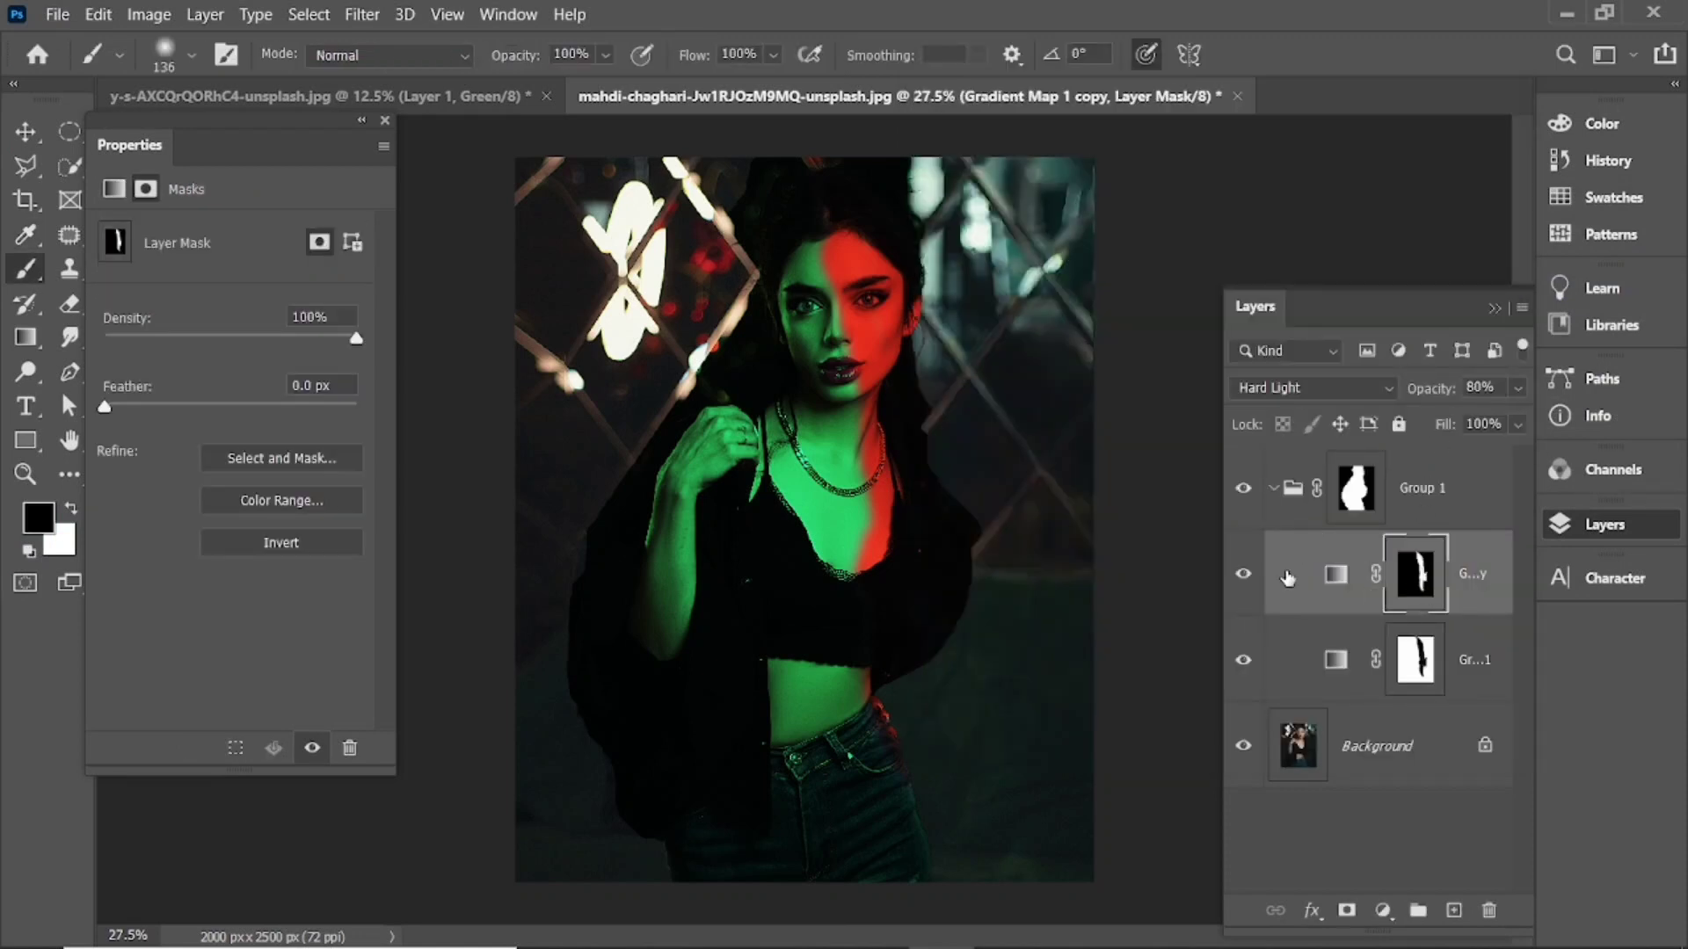
left_click_drag(356, 341, 282, 348)
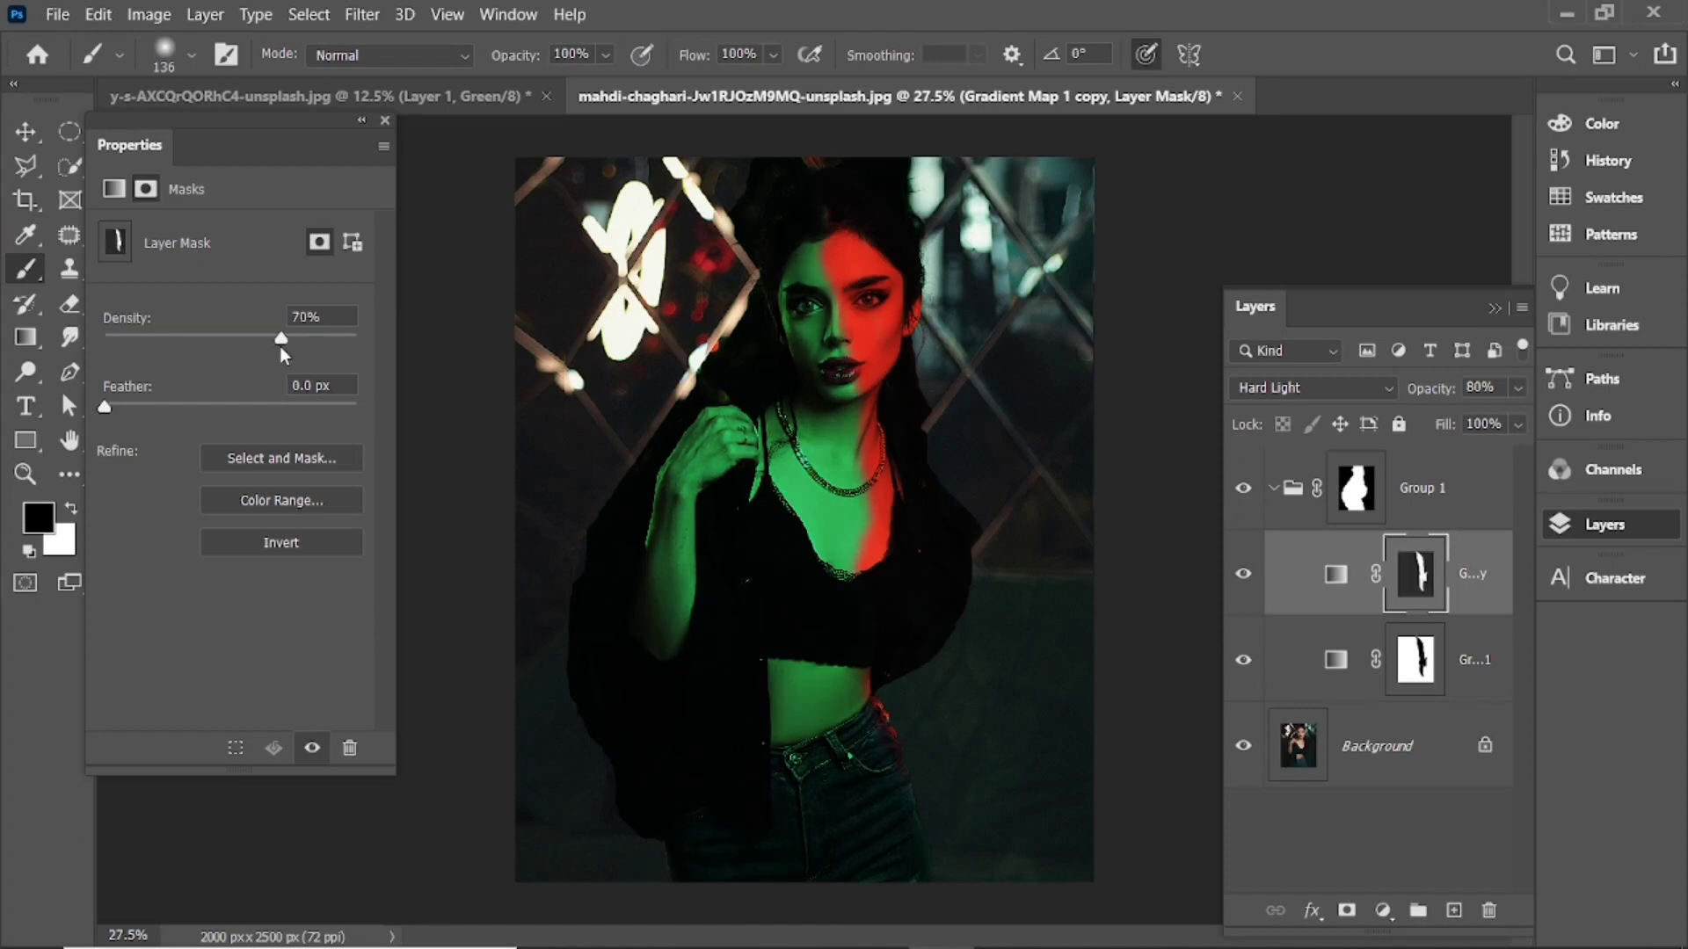
left_click_drag(141, 403, 223, 413)
left_click_drag(280, 348, 256, 347)
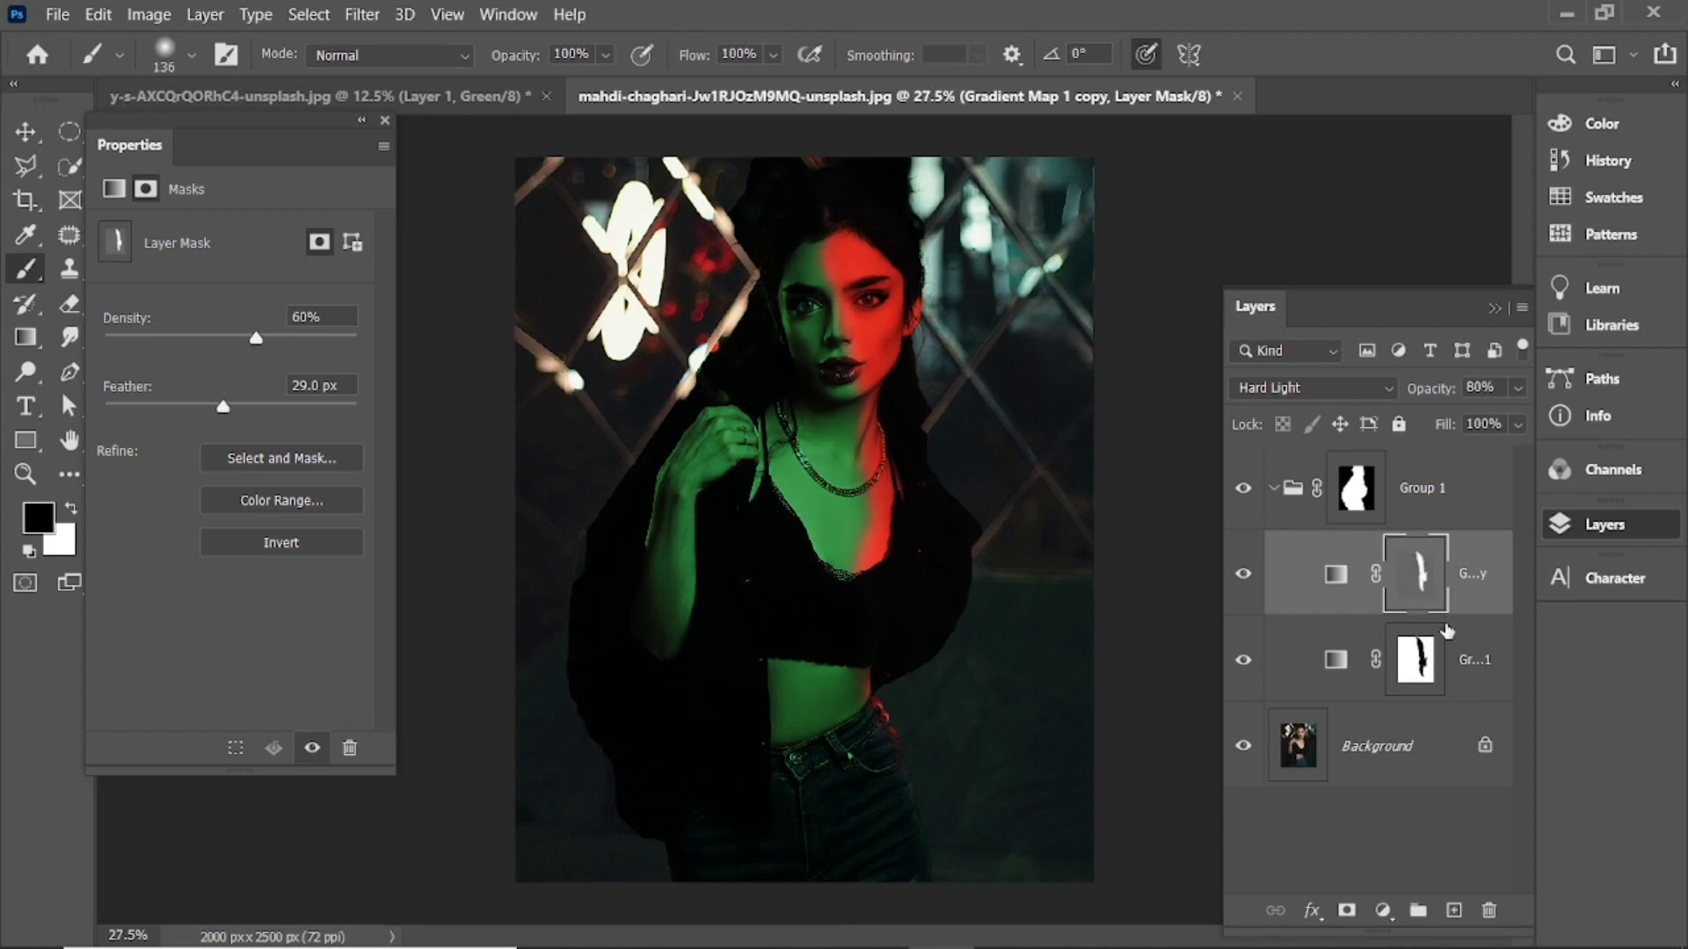
Step: Set the green gradient map's mask to 63% density and 10.8 px feather
left_click(1424, 662)
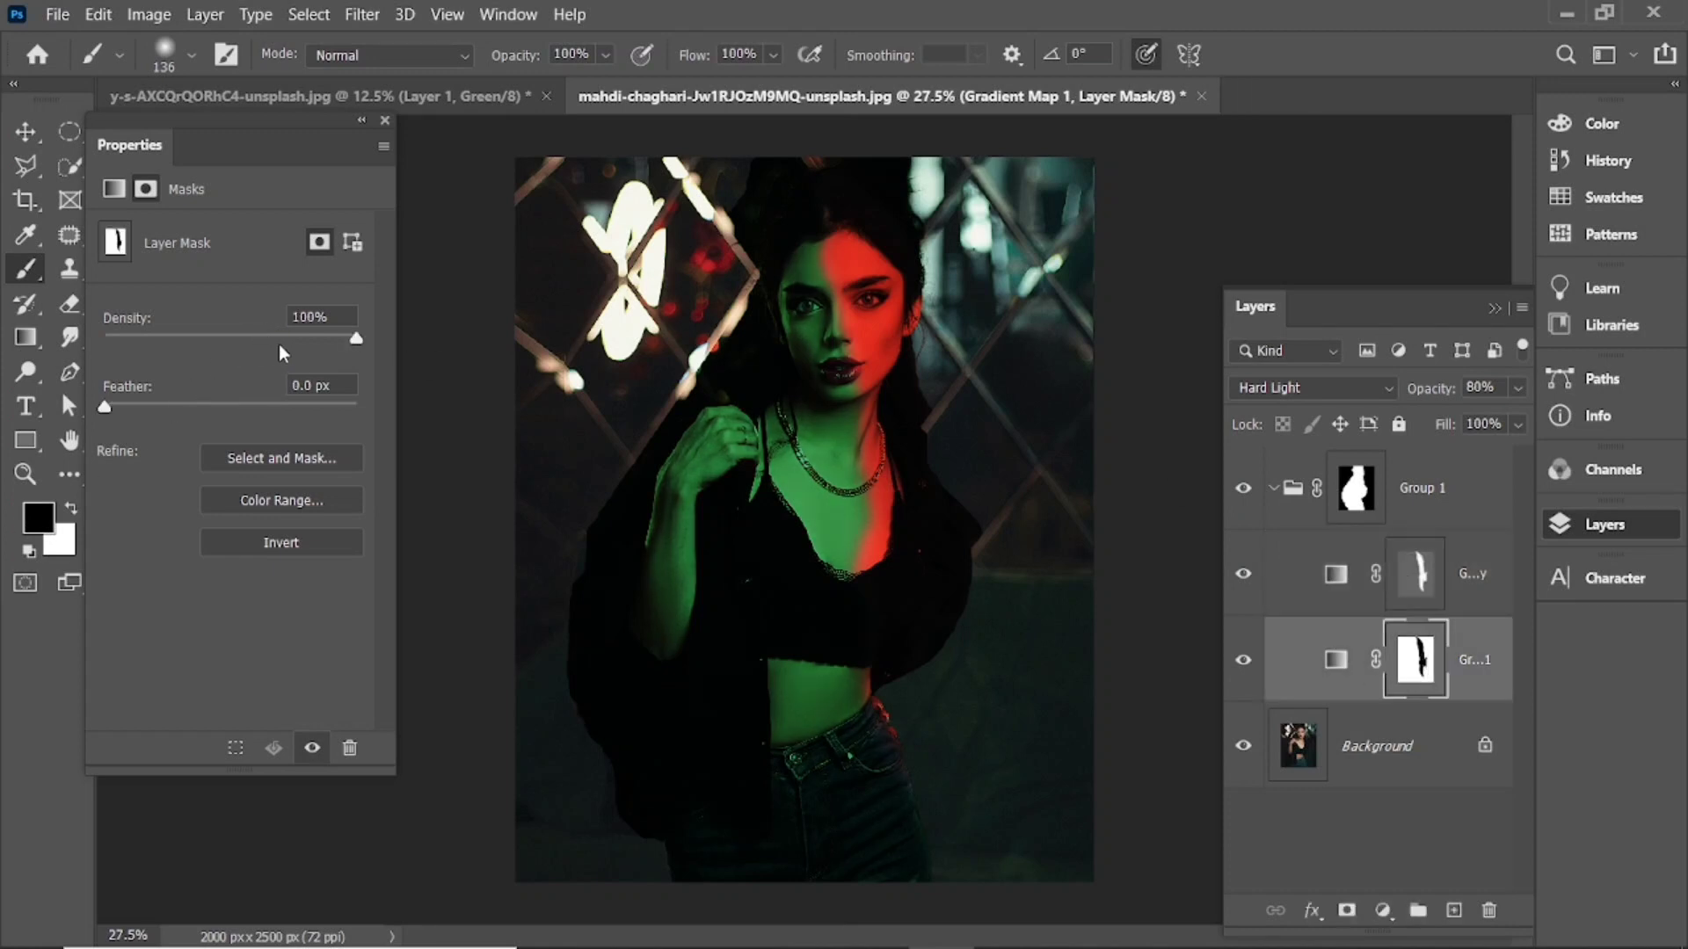
left_click_drag(283, 339, 240, 342)
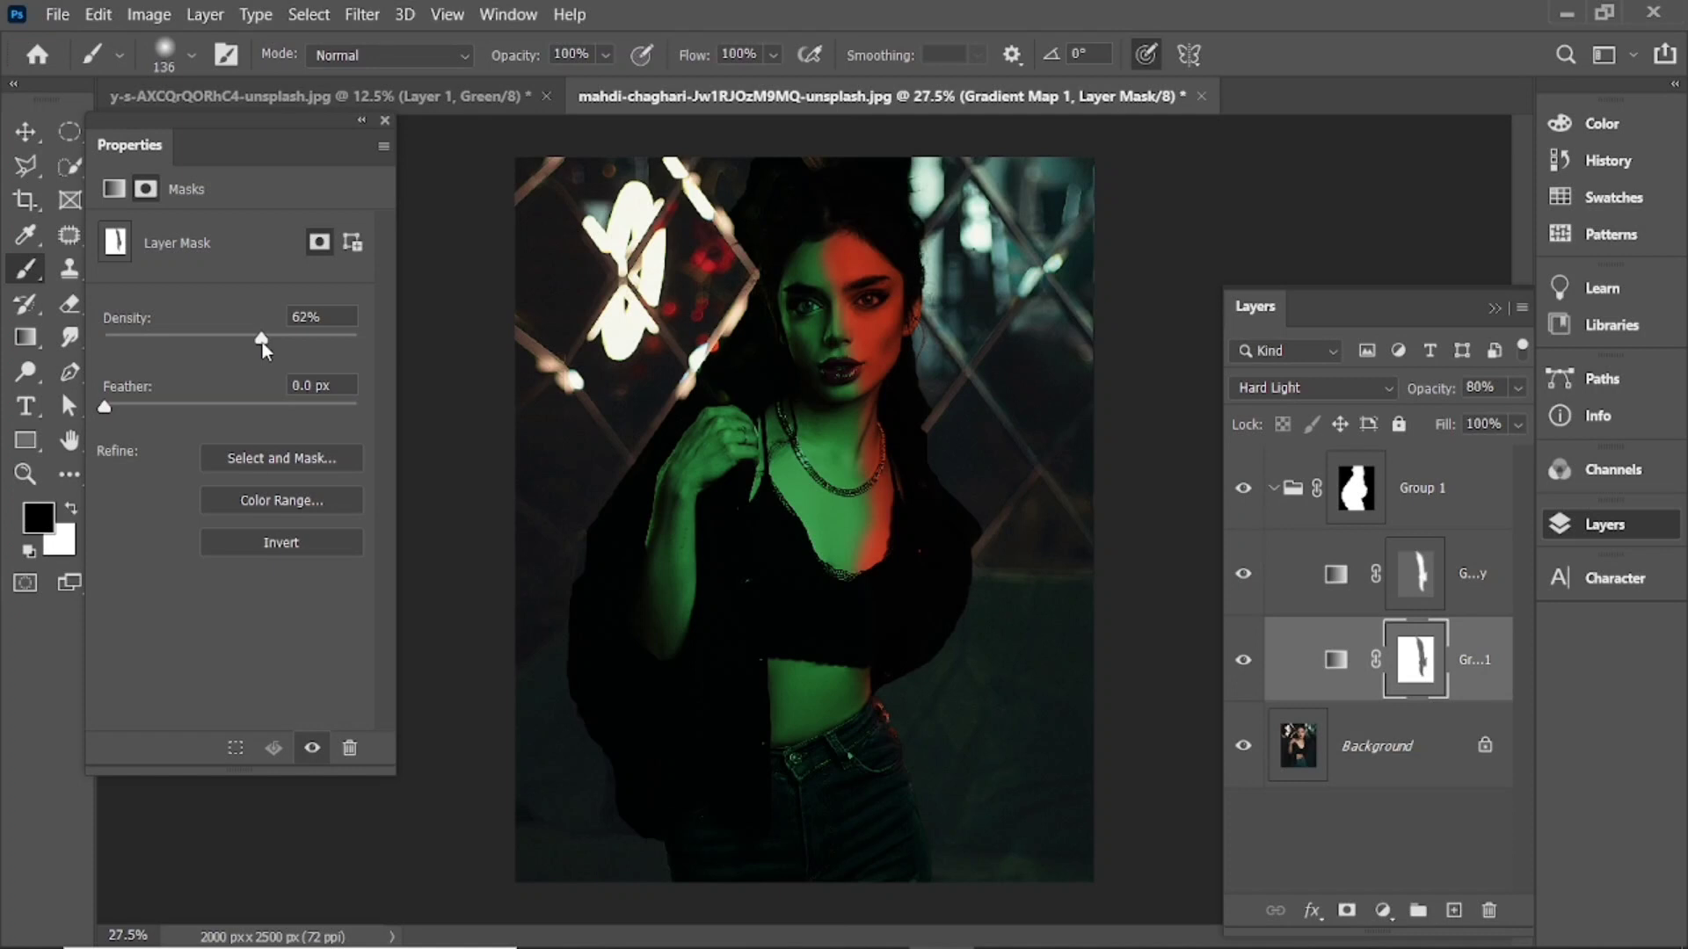
left_click_drag(123, 407, 275, 414)
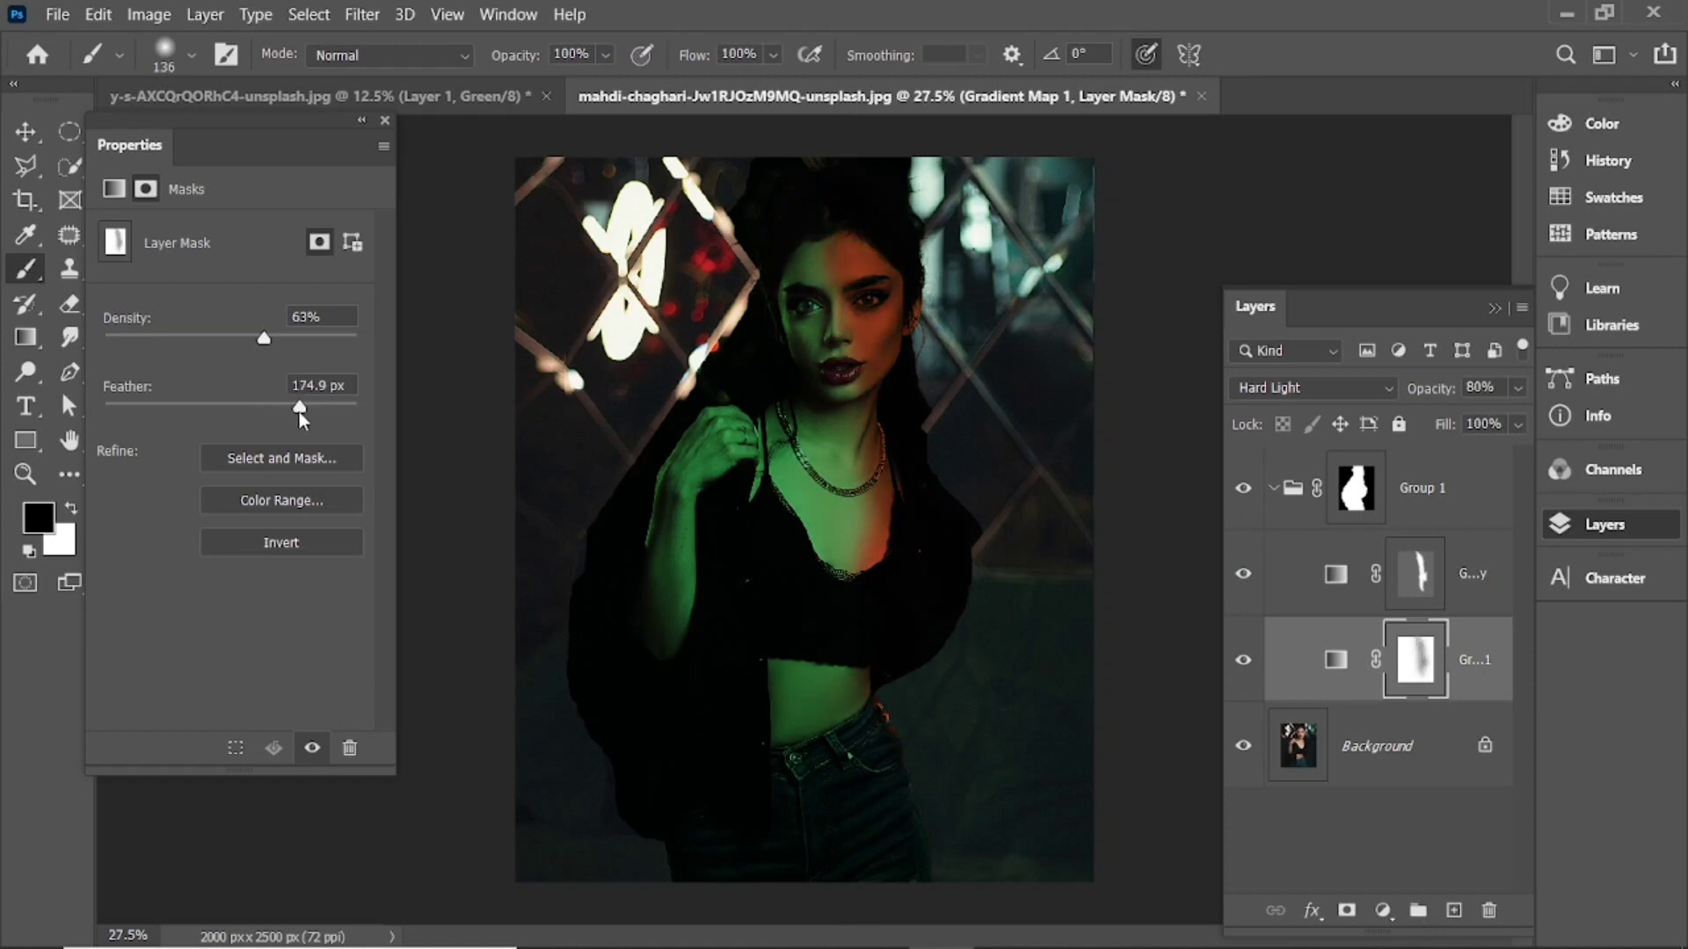
left_click_drag(318, 413, 205, 414)
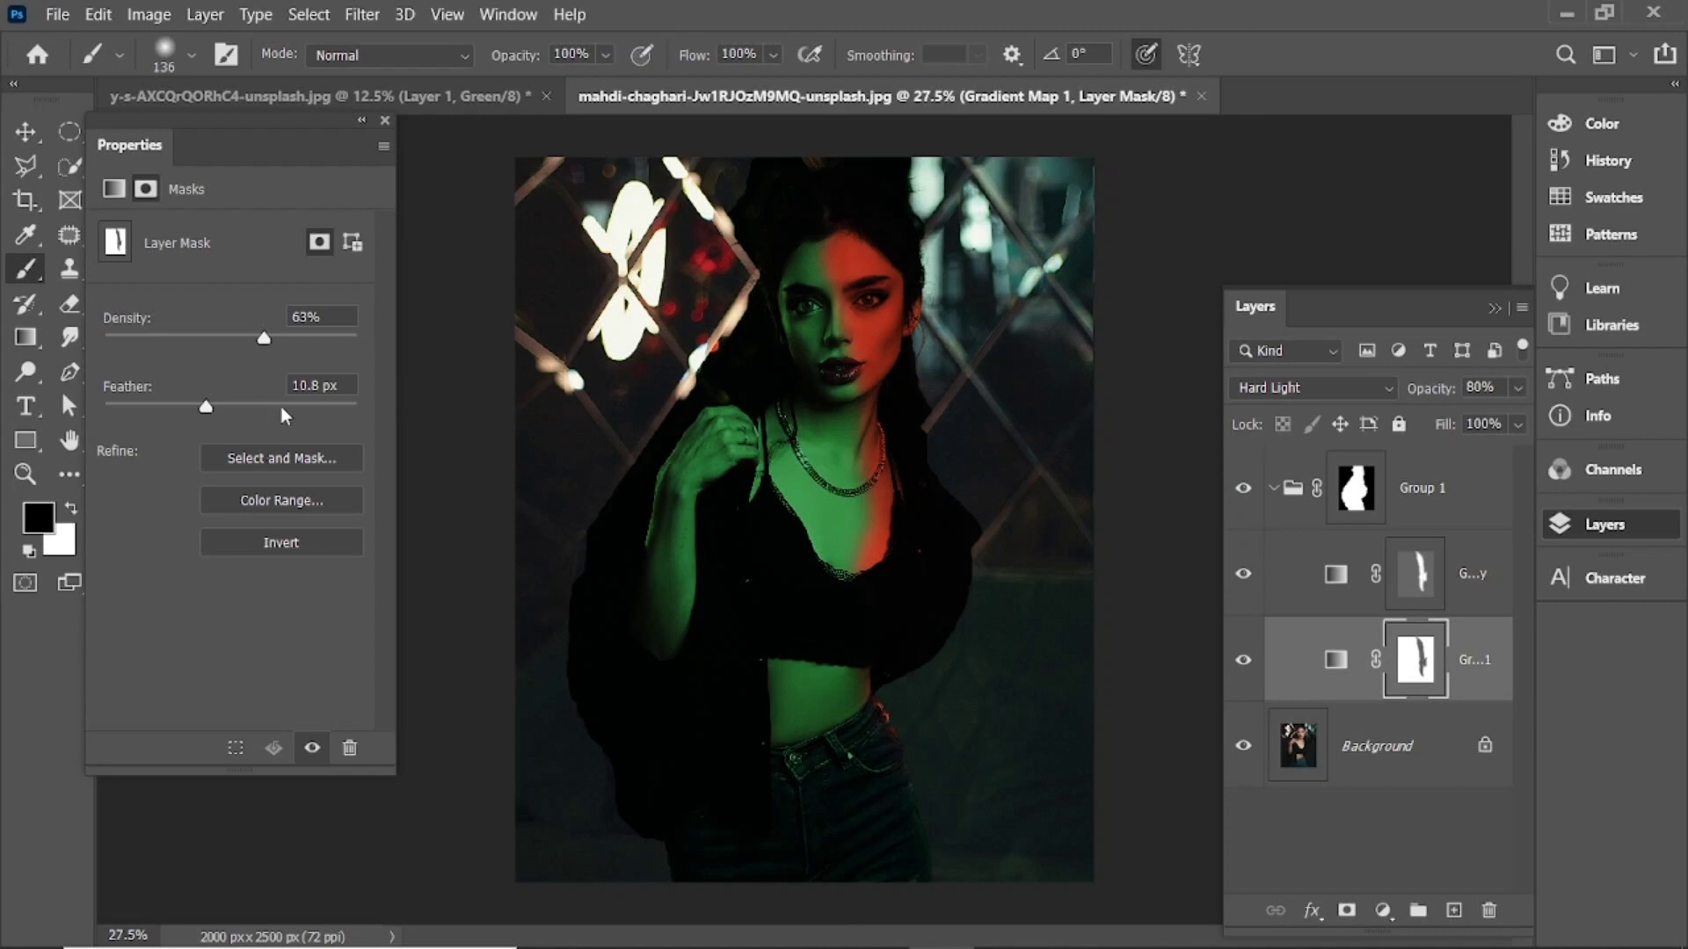
Step: Set the red gradient map mask's density to 76% and the green gradient map mask's feather to 134.2 px
left_click(1402, 591)
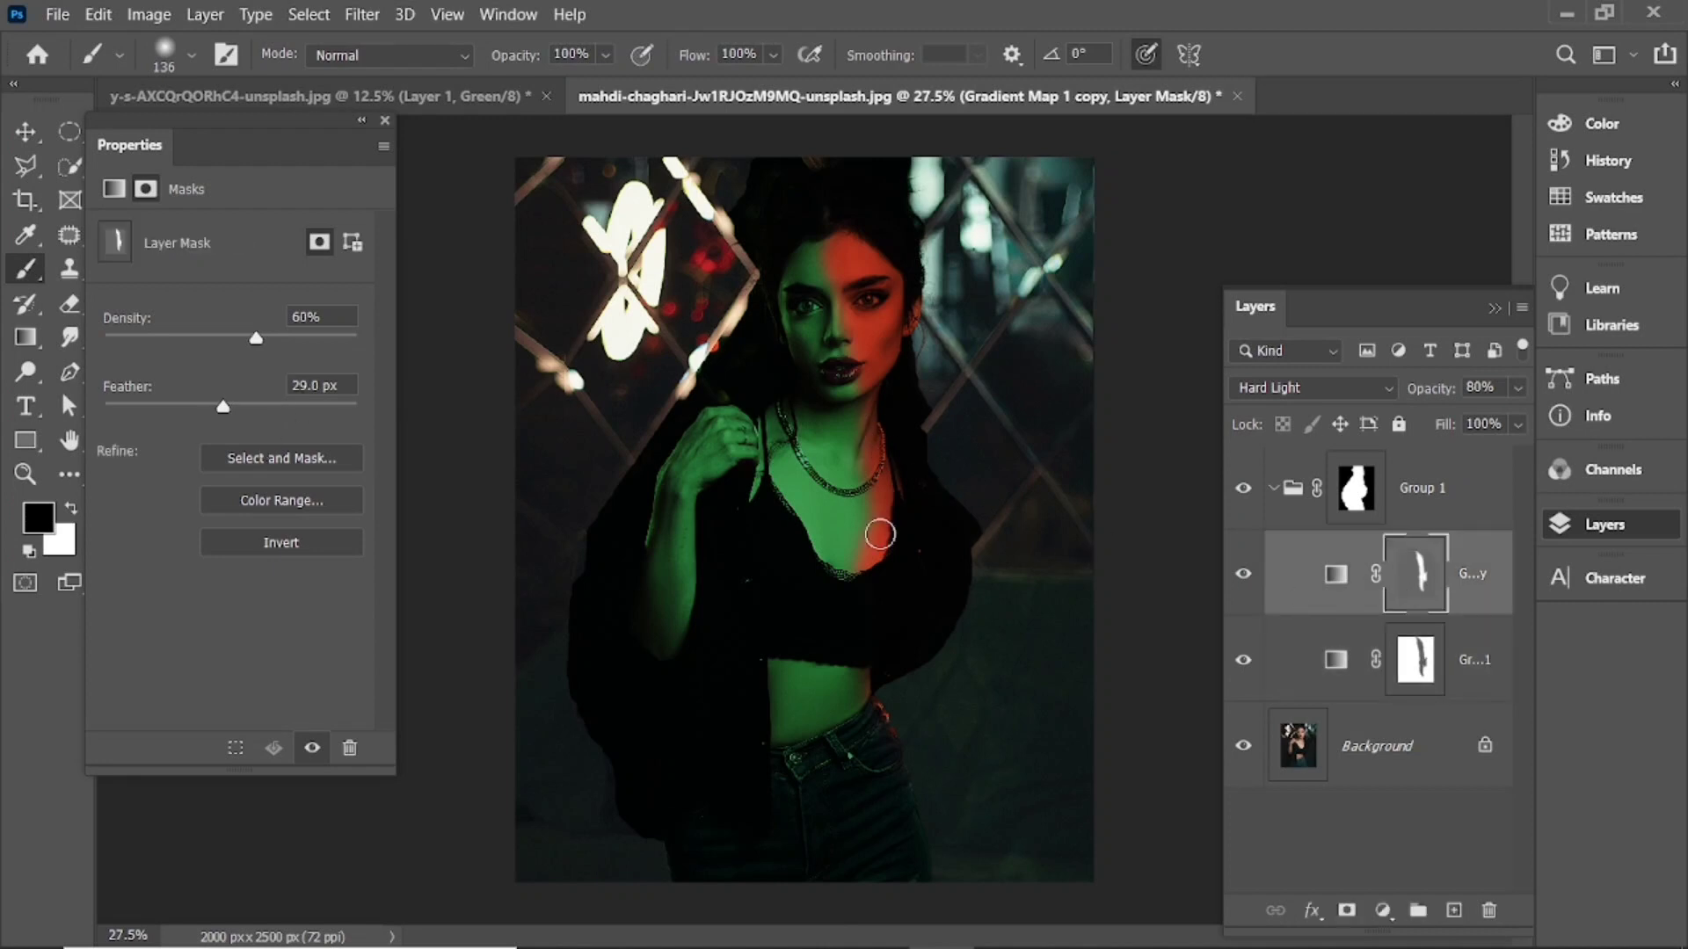
left_click_drag(257, 342, 297, 348)
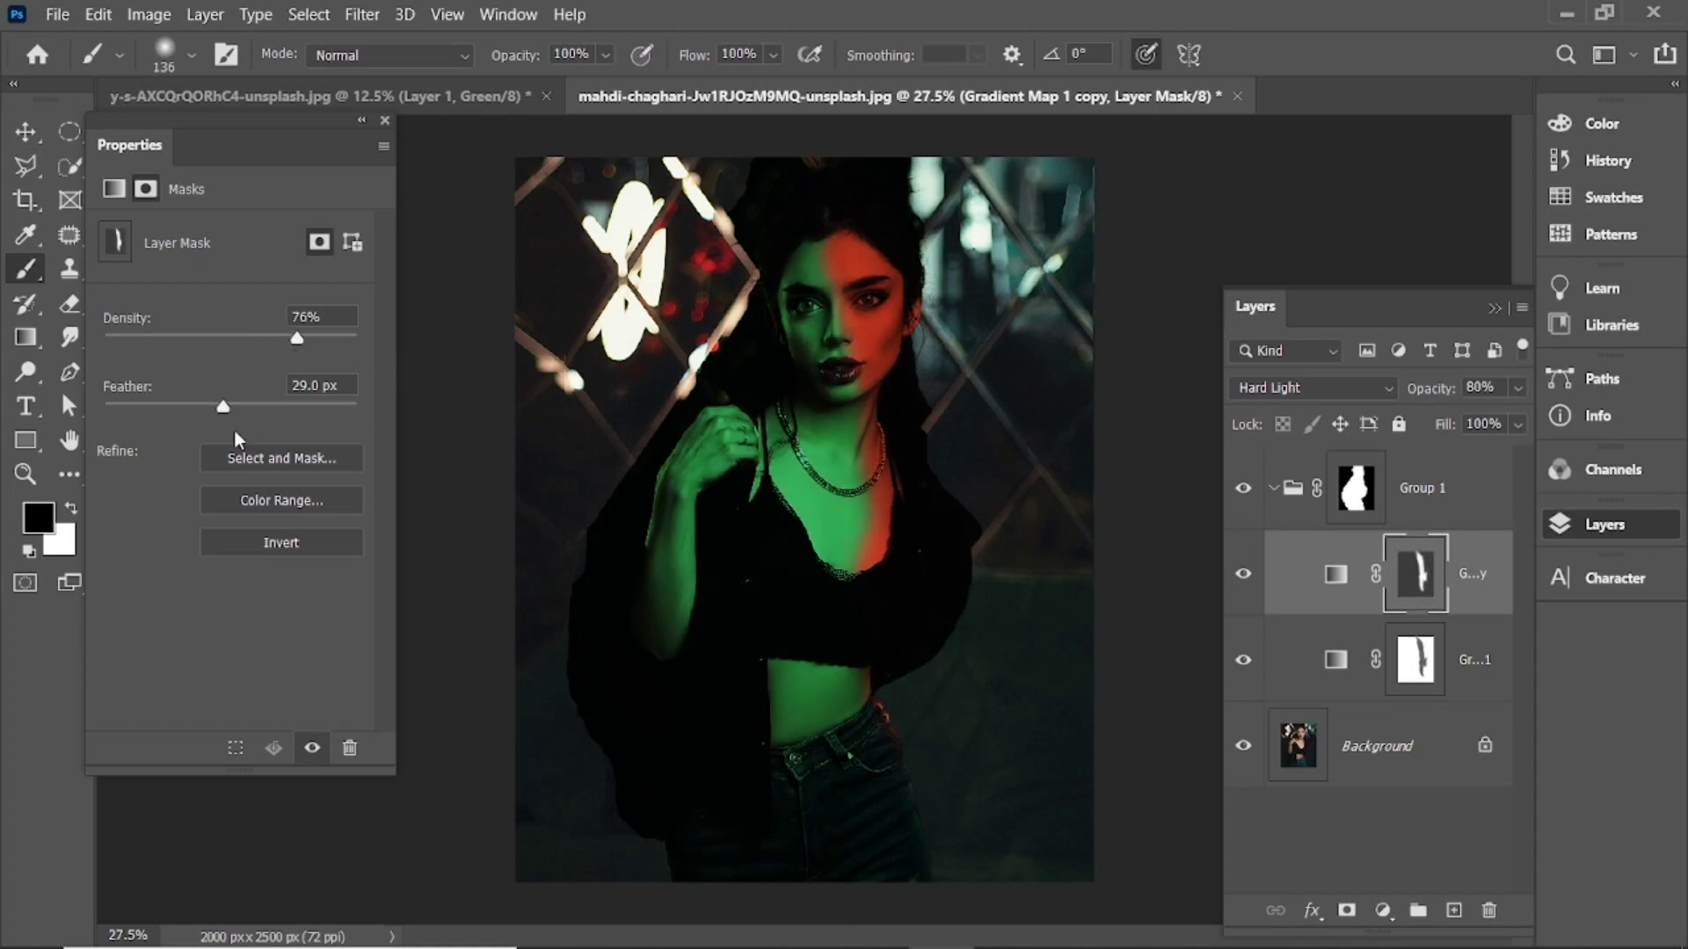
left_click(1362, 664)
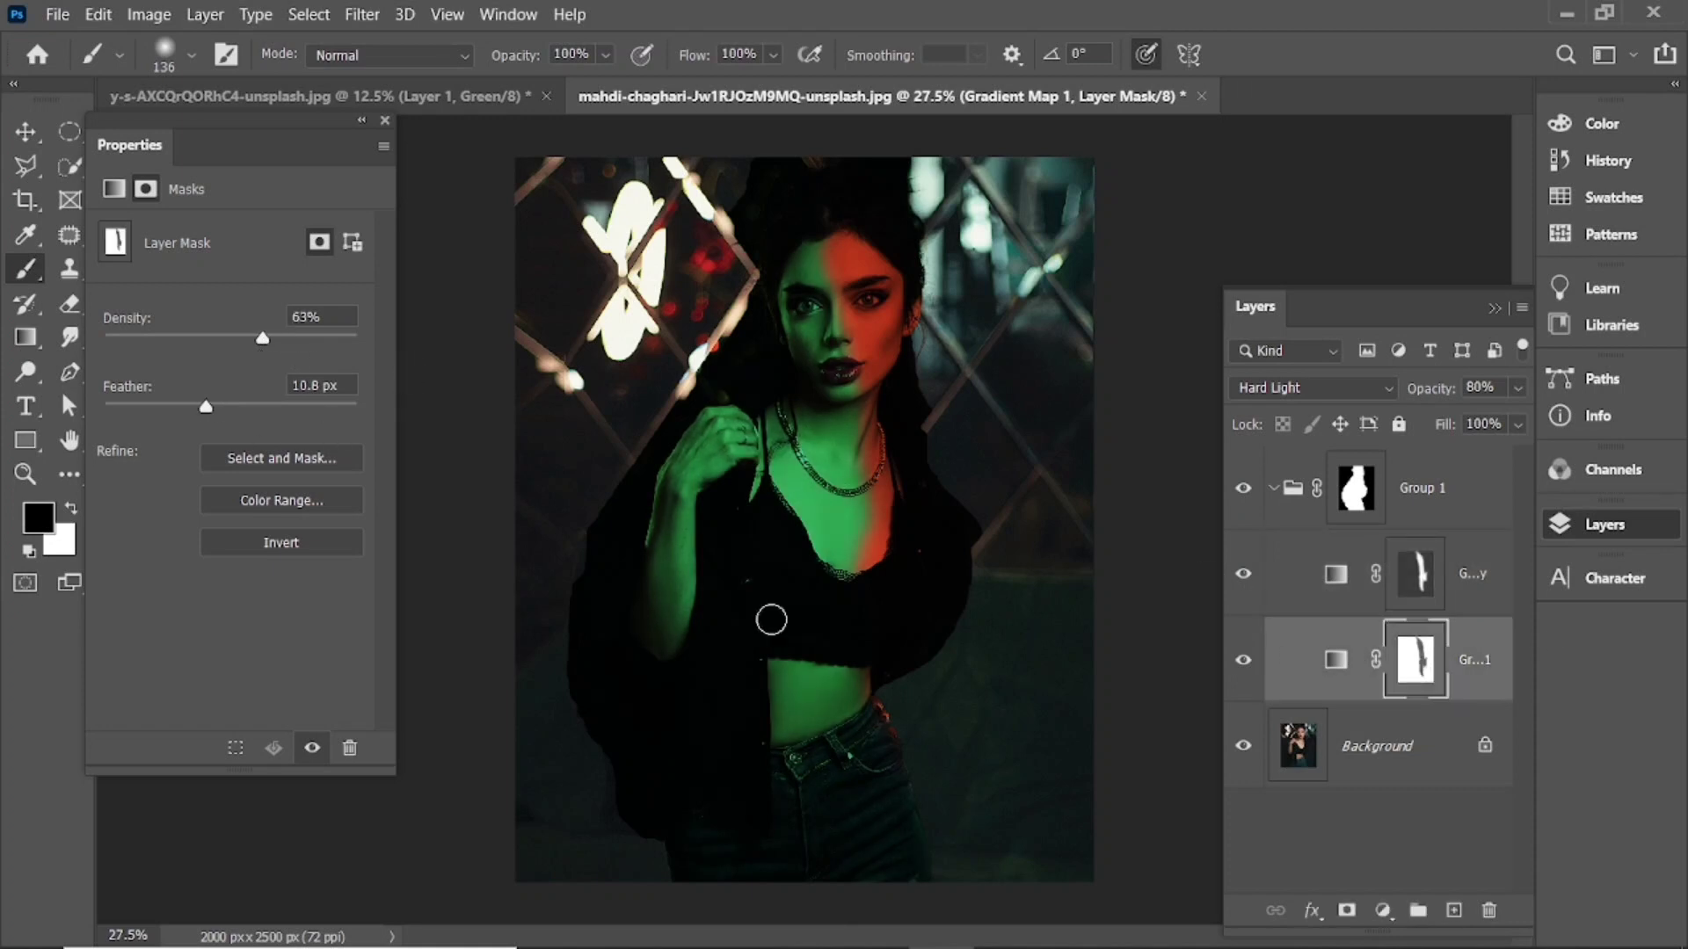
left_click_drag(207, 407, 244, 419)
mouse_move(242, 409)
left_mouse_down()
mouse_move(226, 410)
mouse_move(251, 410)
left_mouse_up()
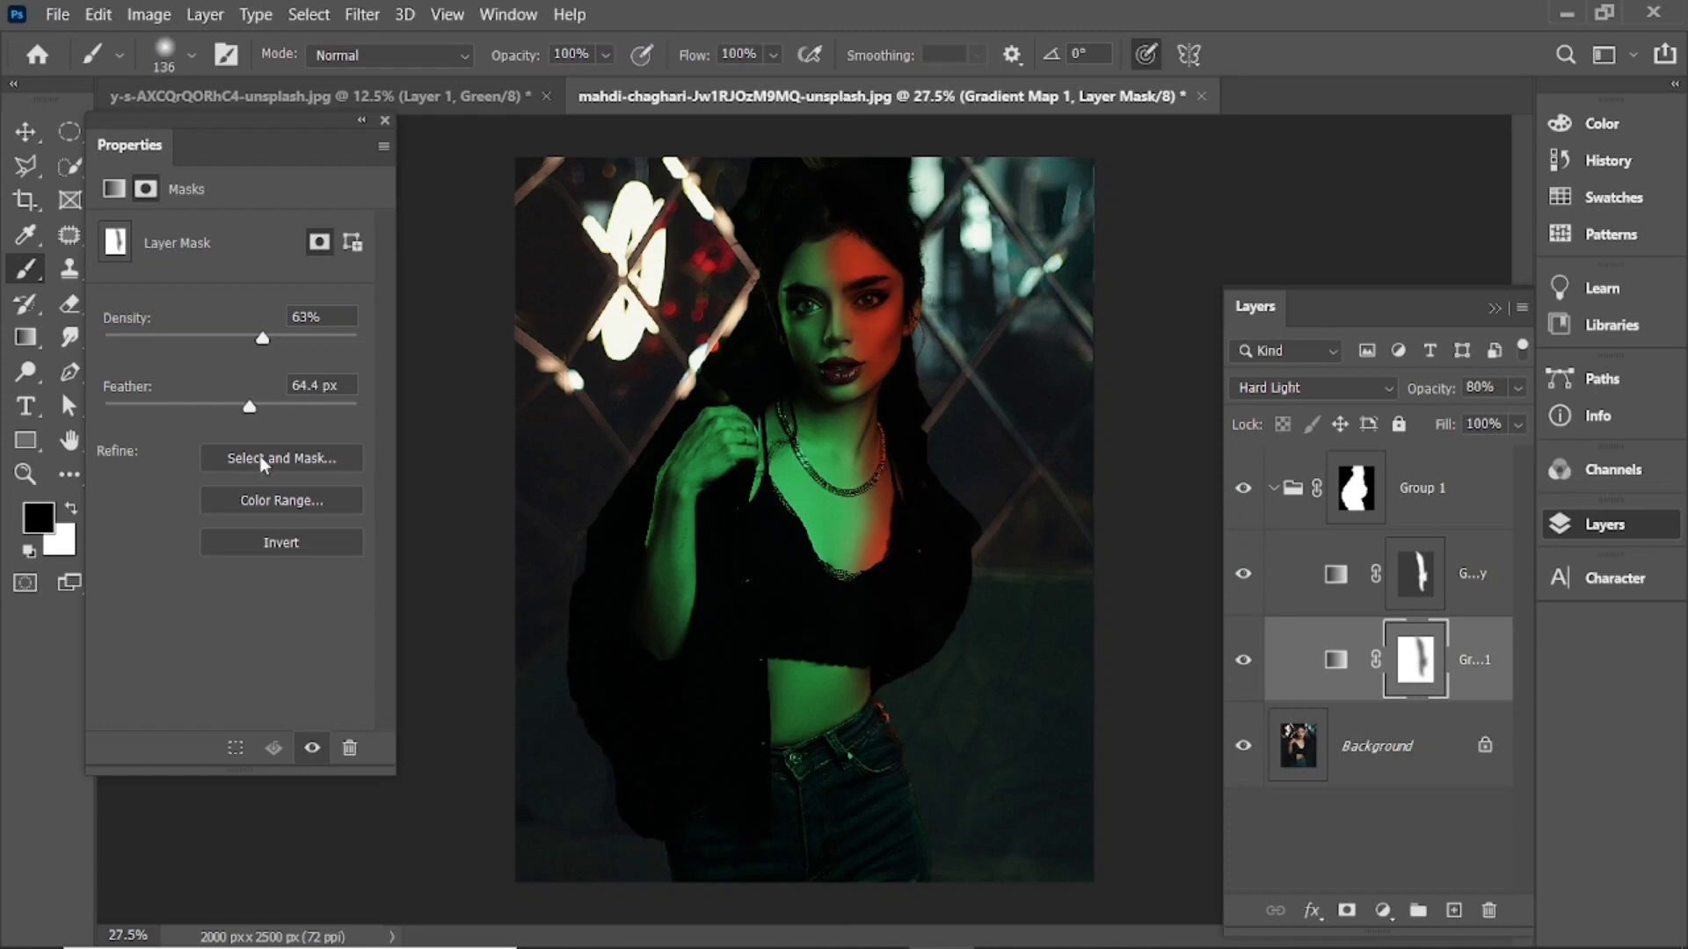
left_click_drag(250, 410, 284, 416)
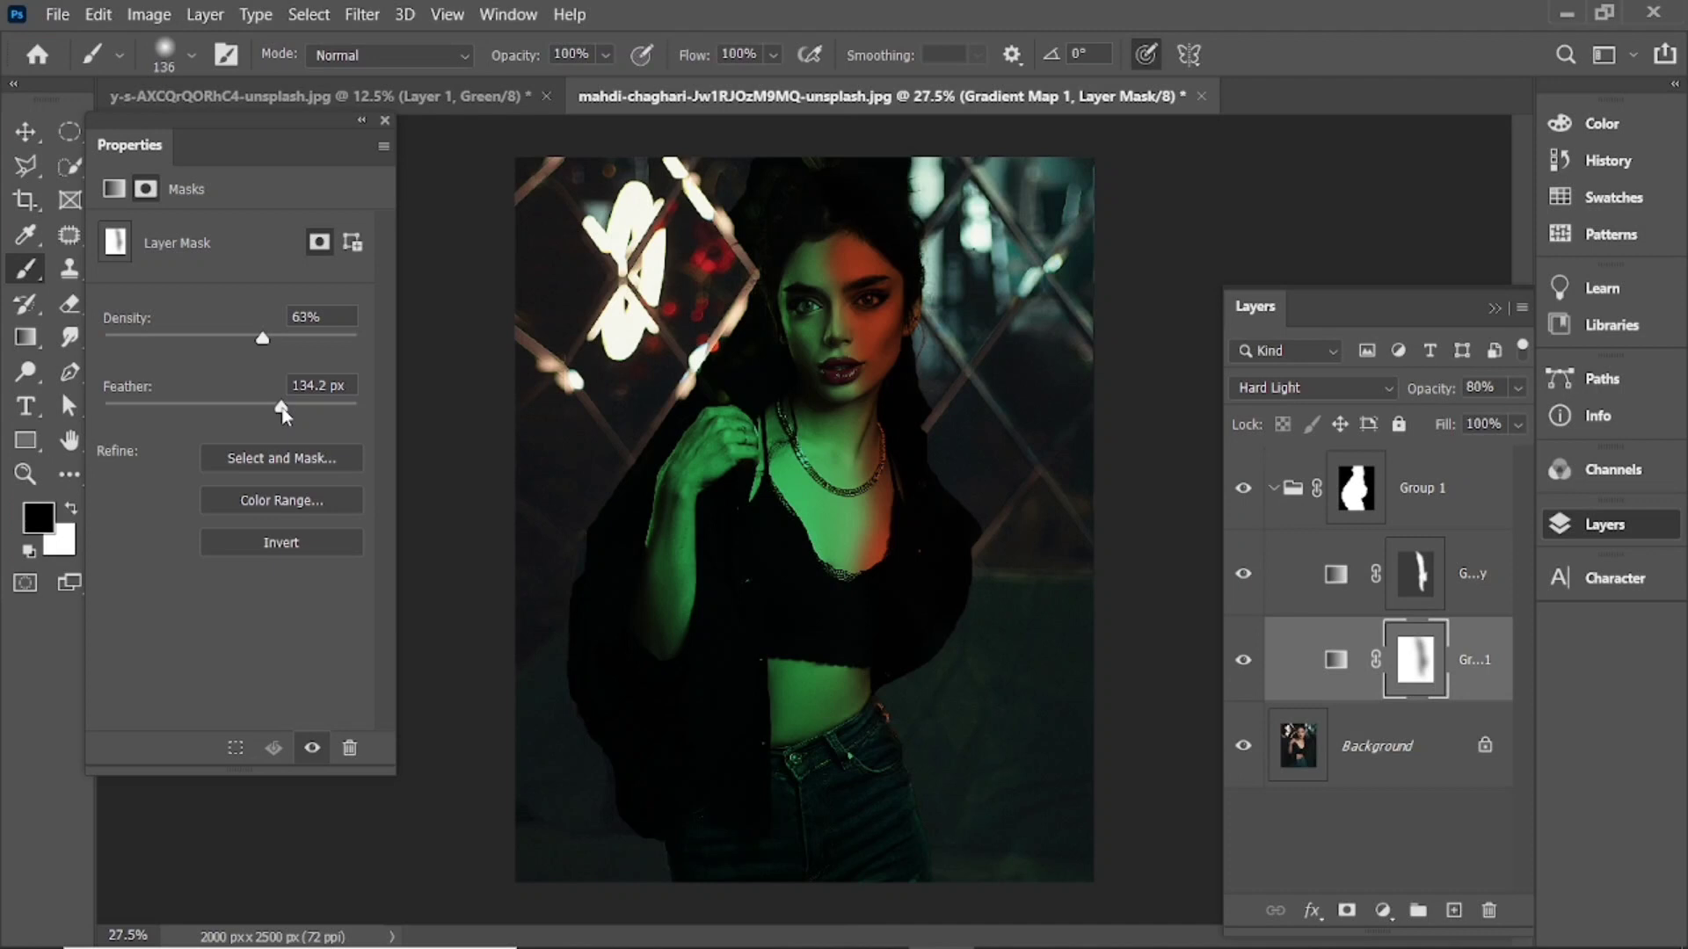
Step: Move the red gradient map's red colour stop inward toward the black stop and apply the gradient
left_click(1336, 673)
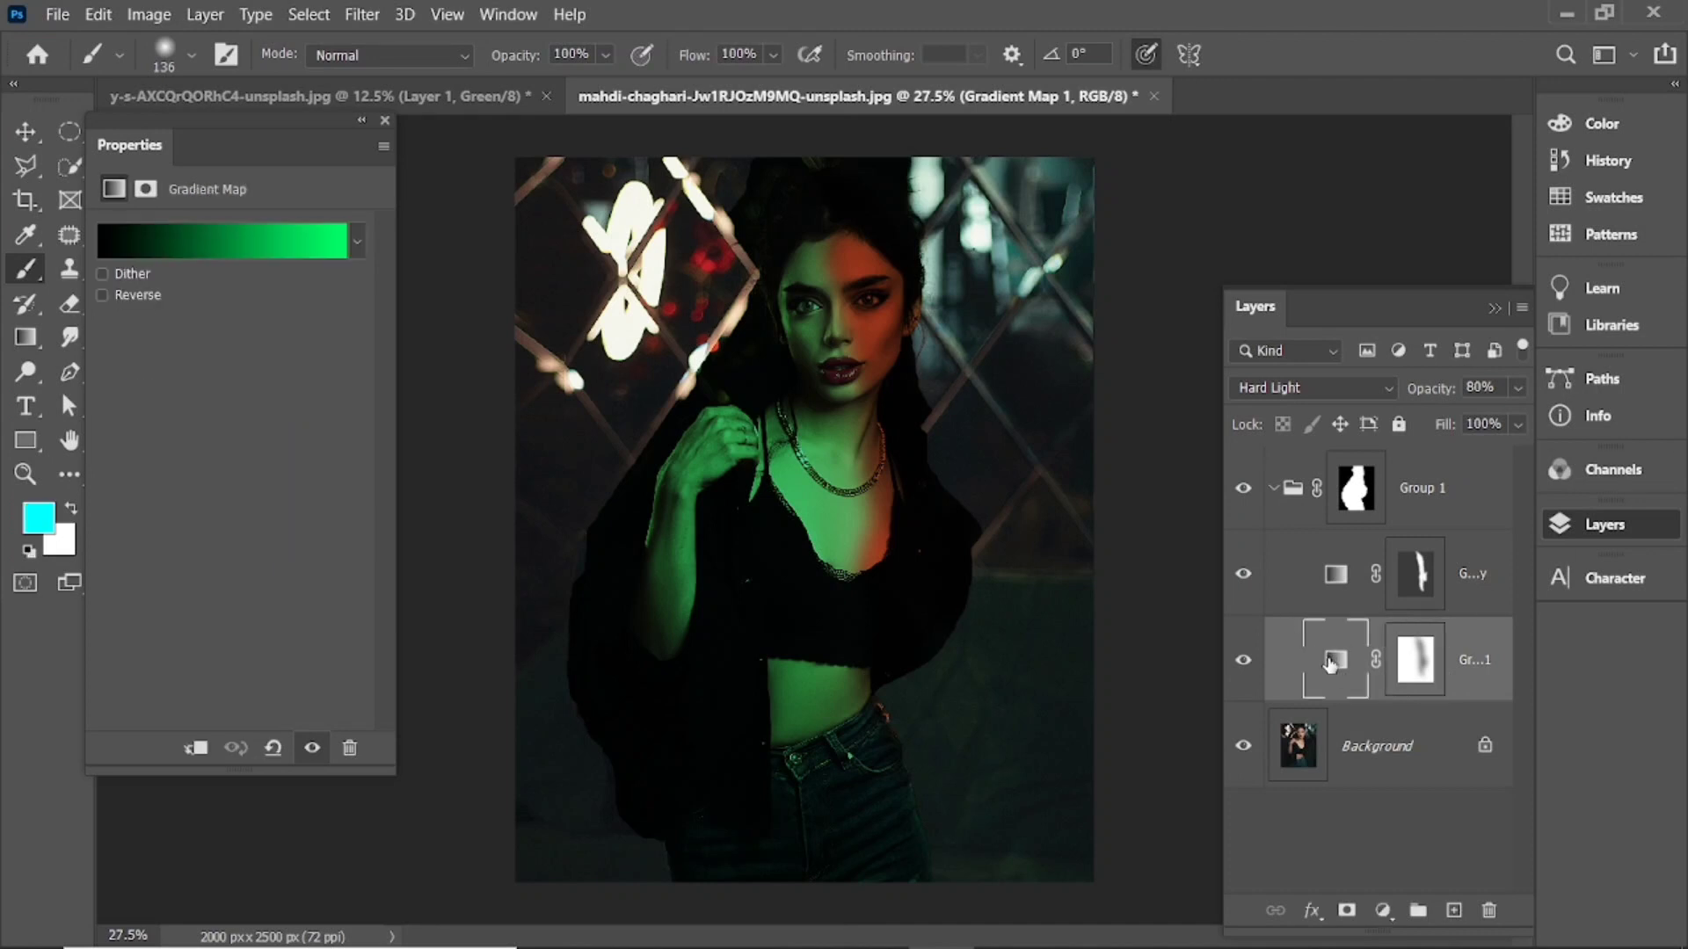
left_click(1335, 587)
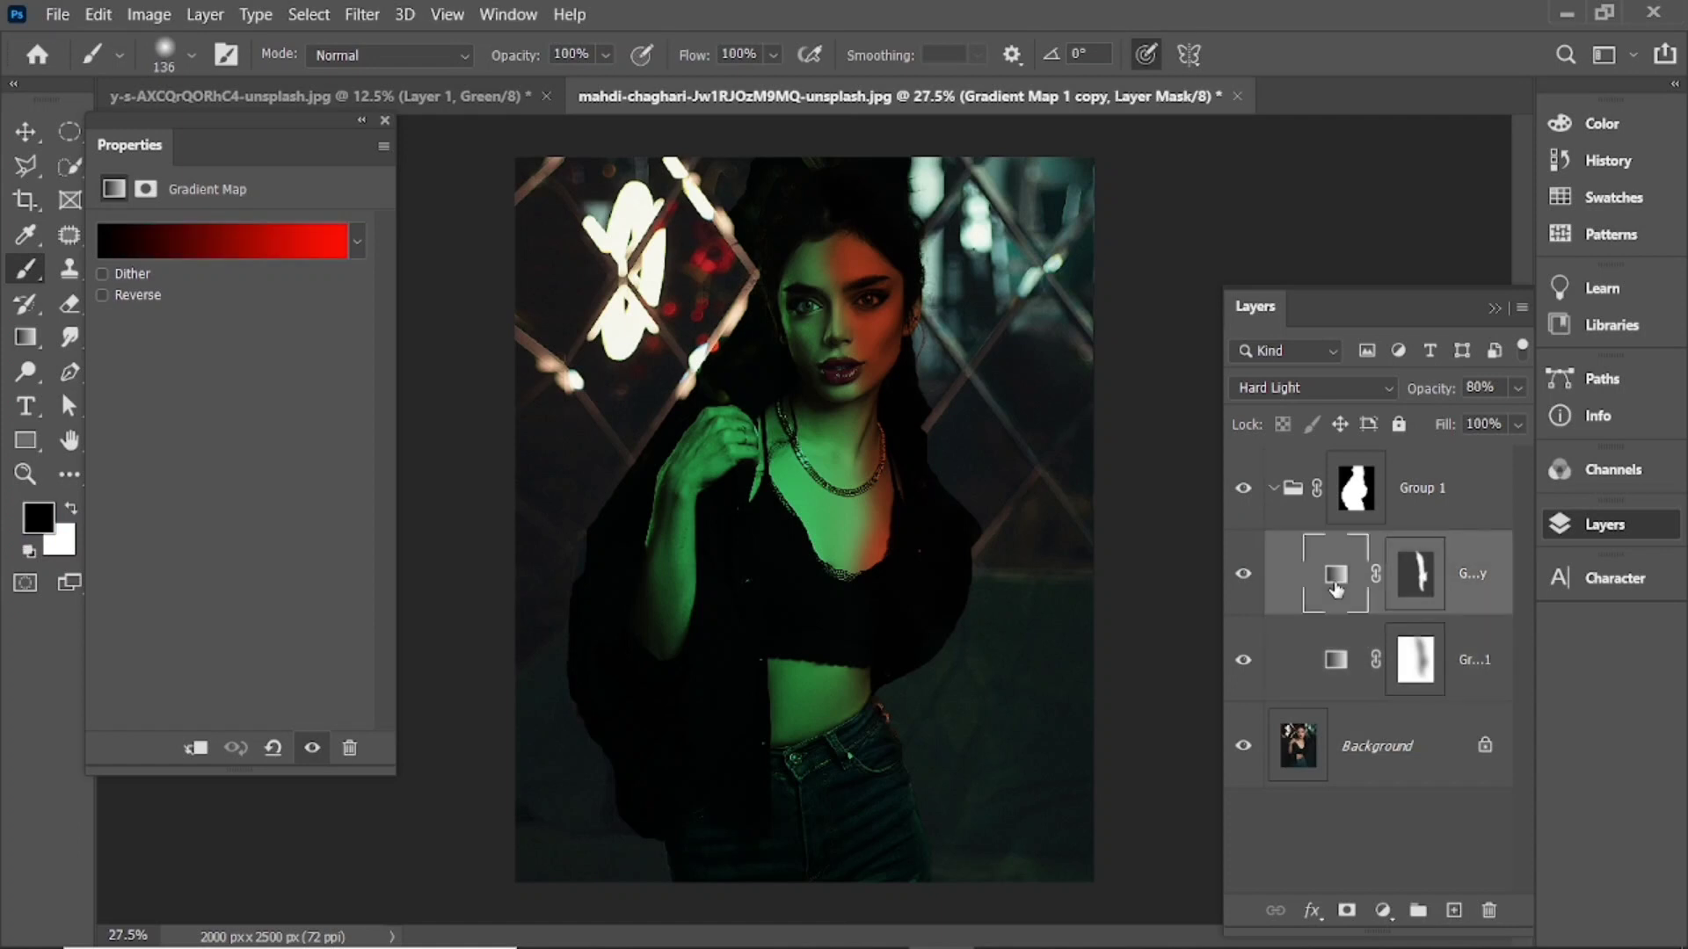
left_click(1336, 587)
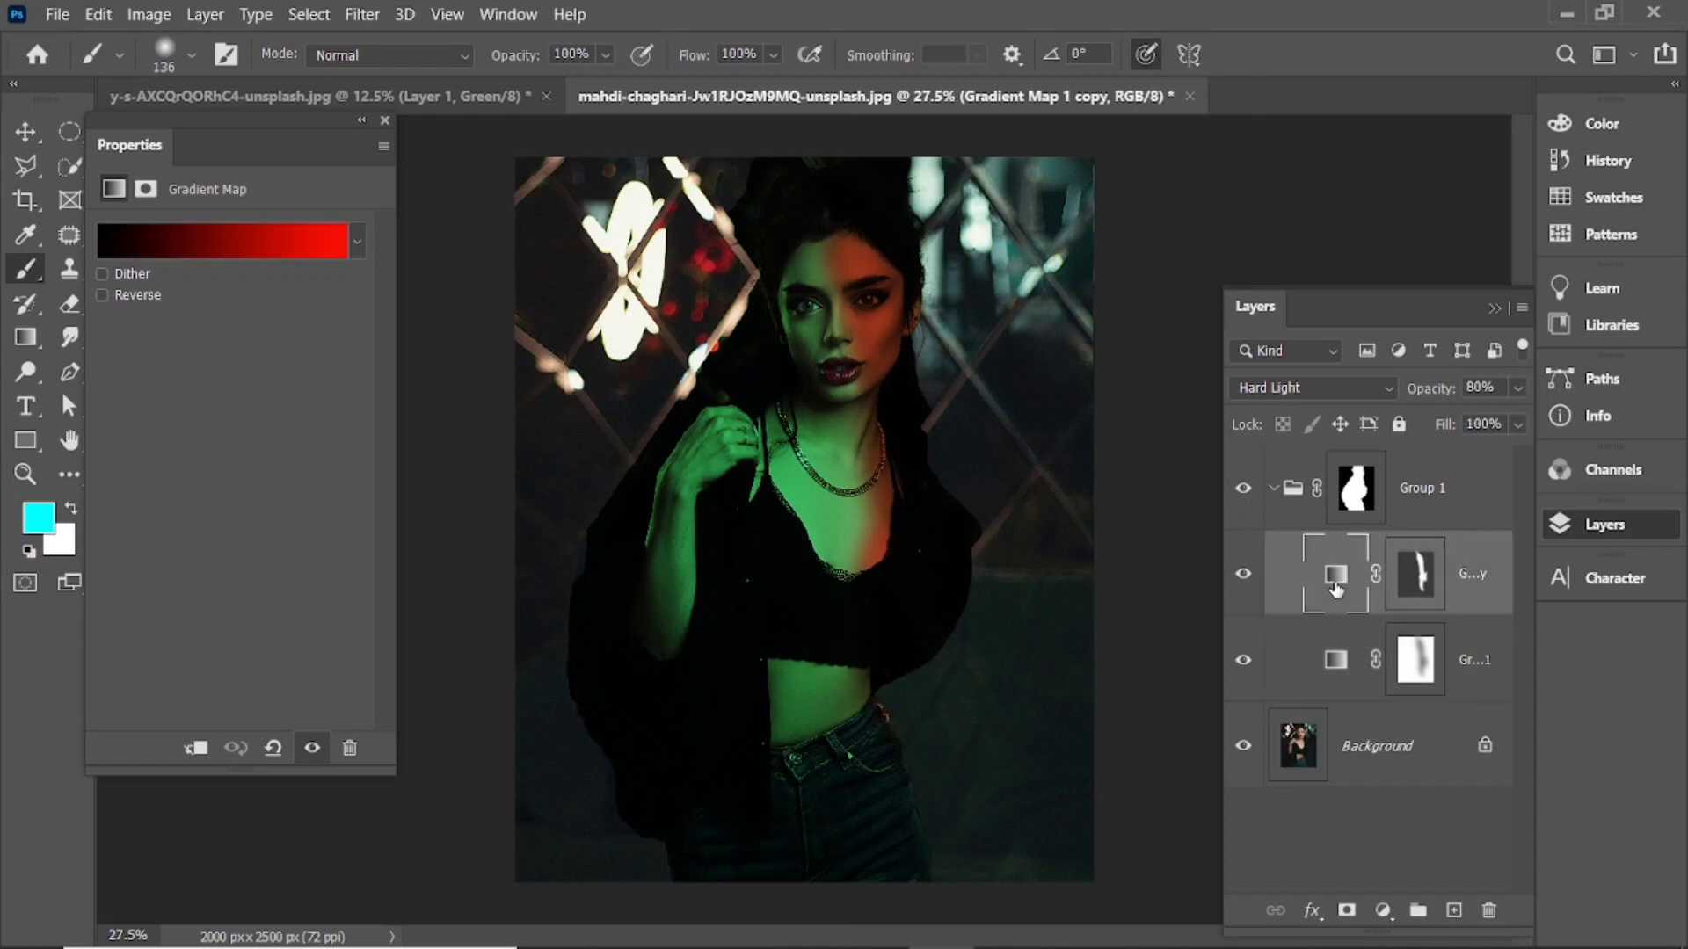
left_click(209, 251)
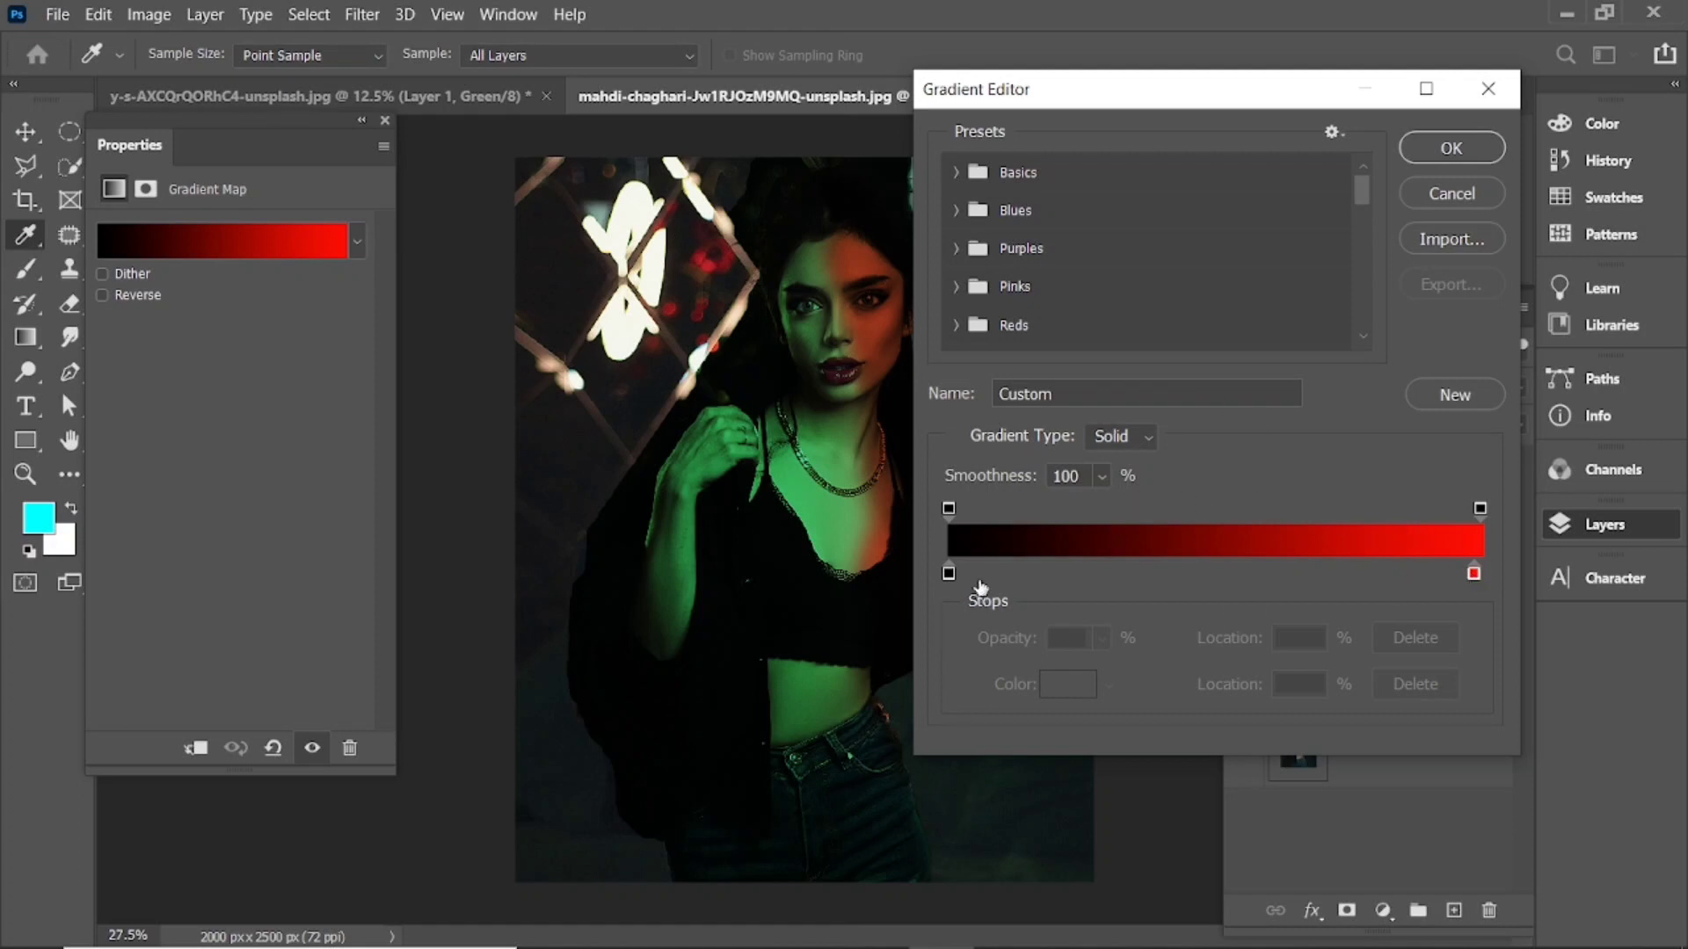
left_click_drag(1475, 573, 1340, 573)
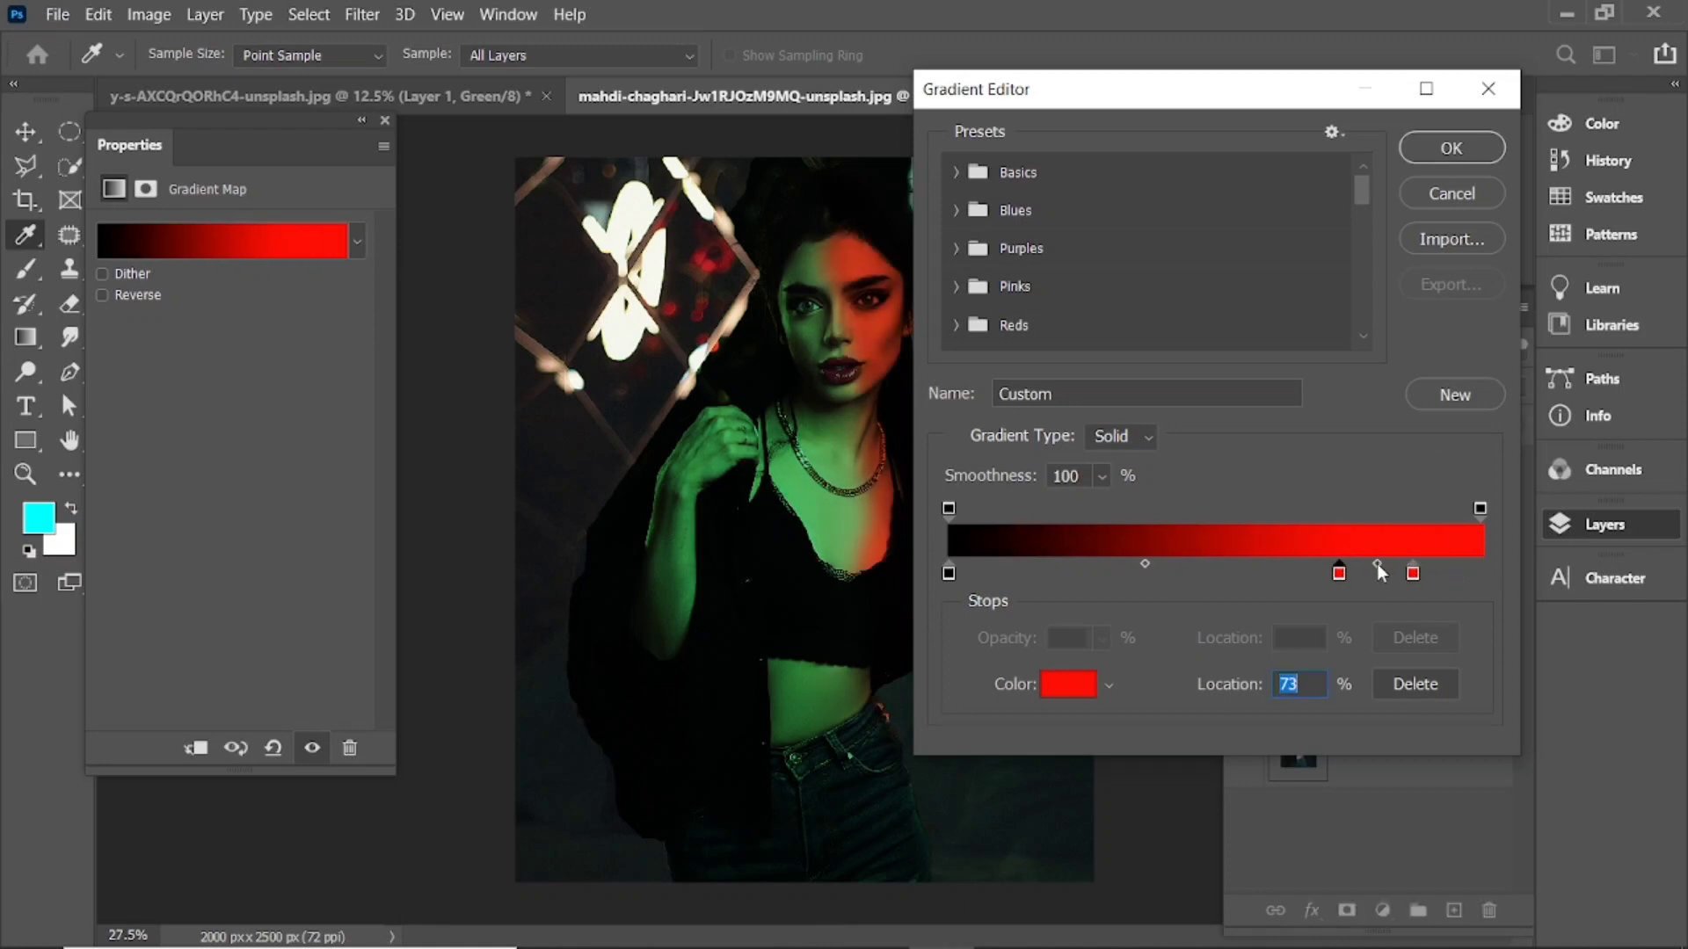
key("ctrl+z")
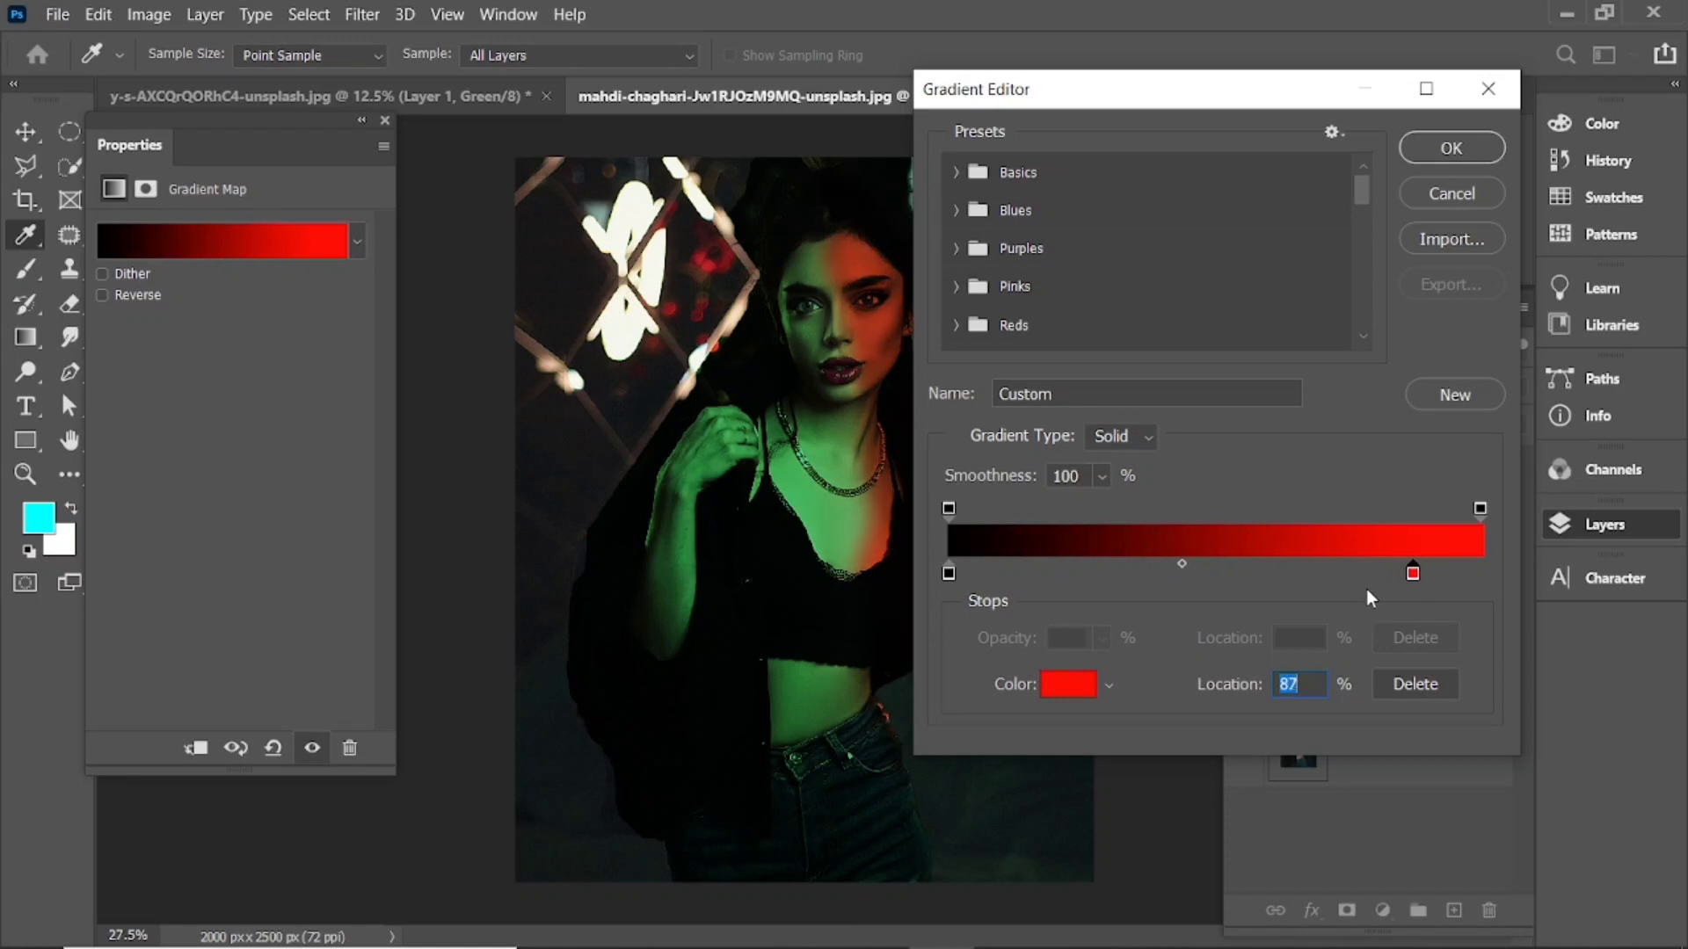
left_click_drag(1413, 576, 1402, 576)
left_click(1475, 153)
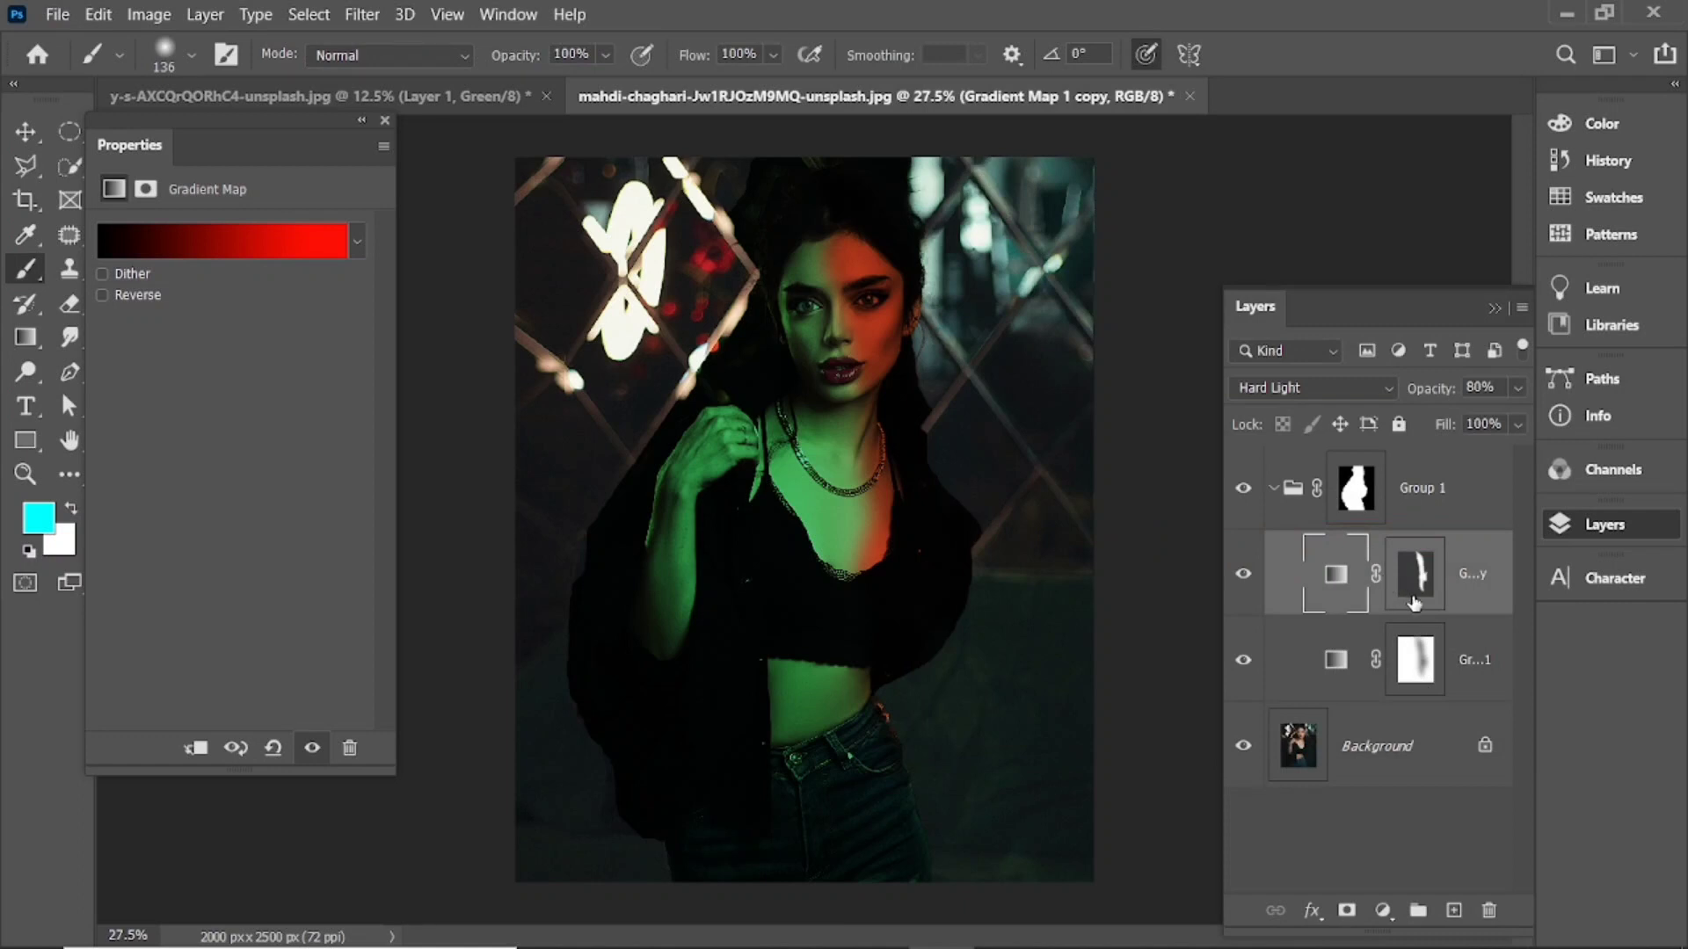
Step: Set the red gradient map mask's density to 62% and raise its feather slightly
left_click(1413, 655)
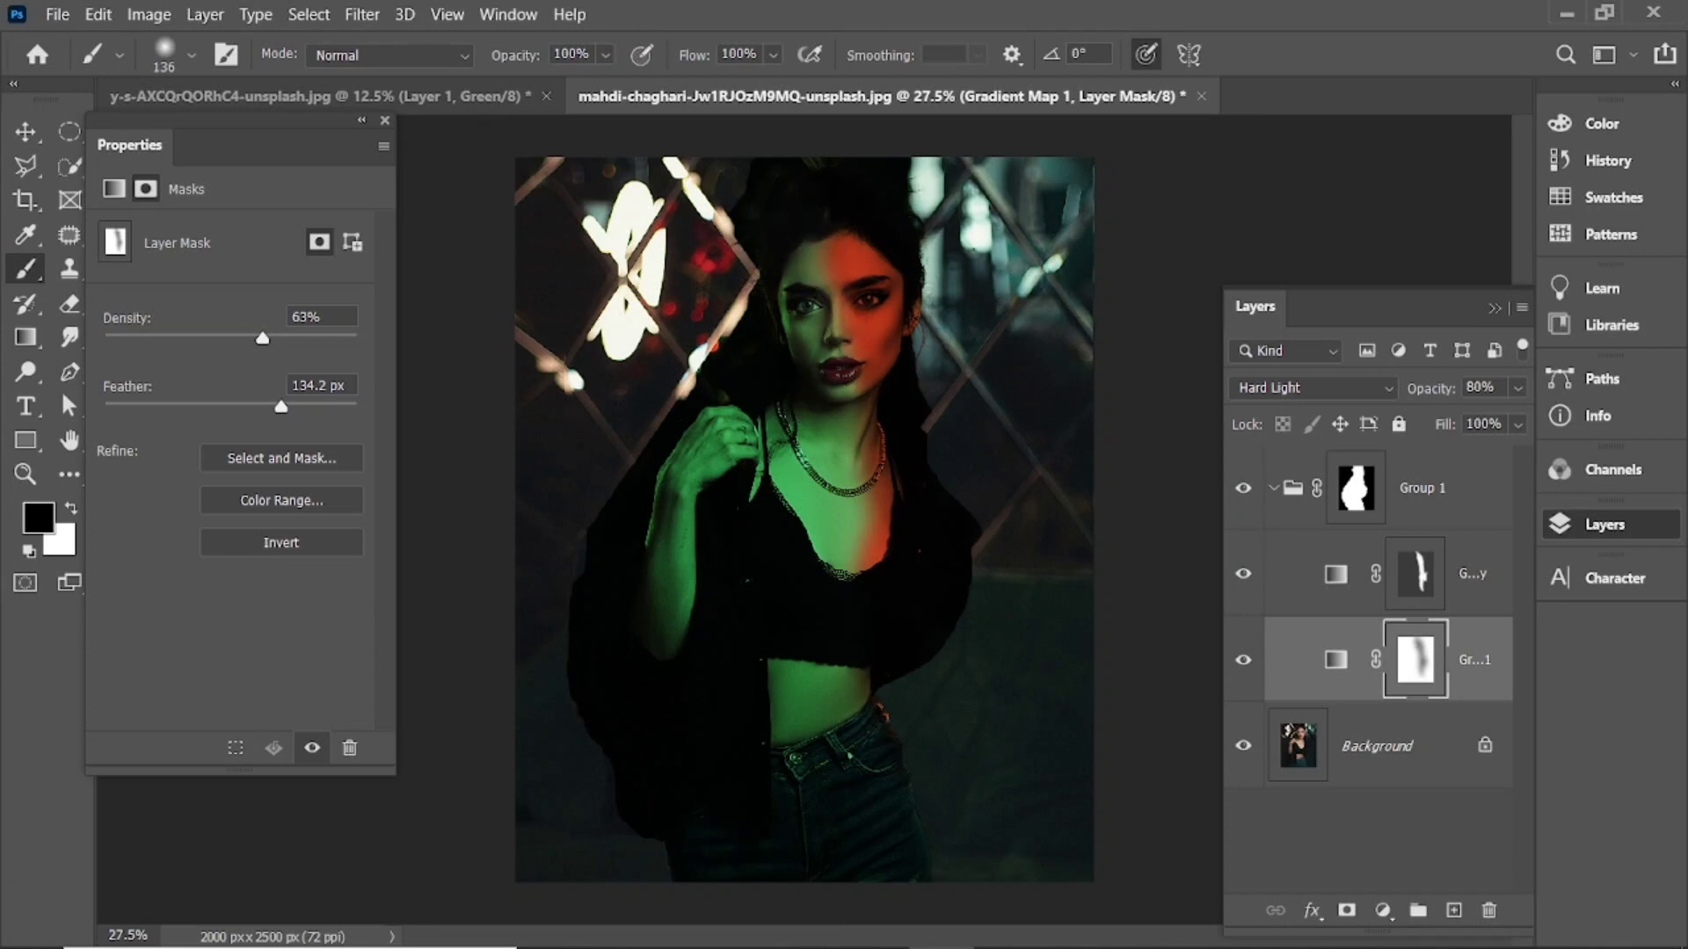
left_click(1417, 578)
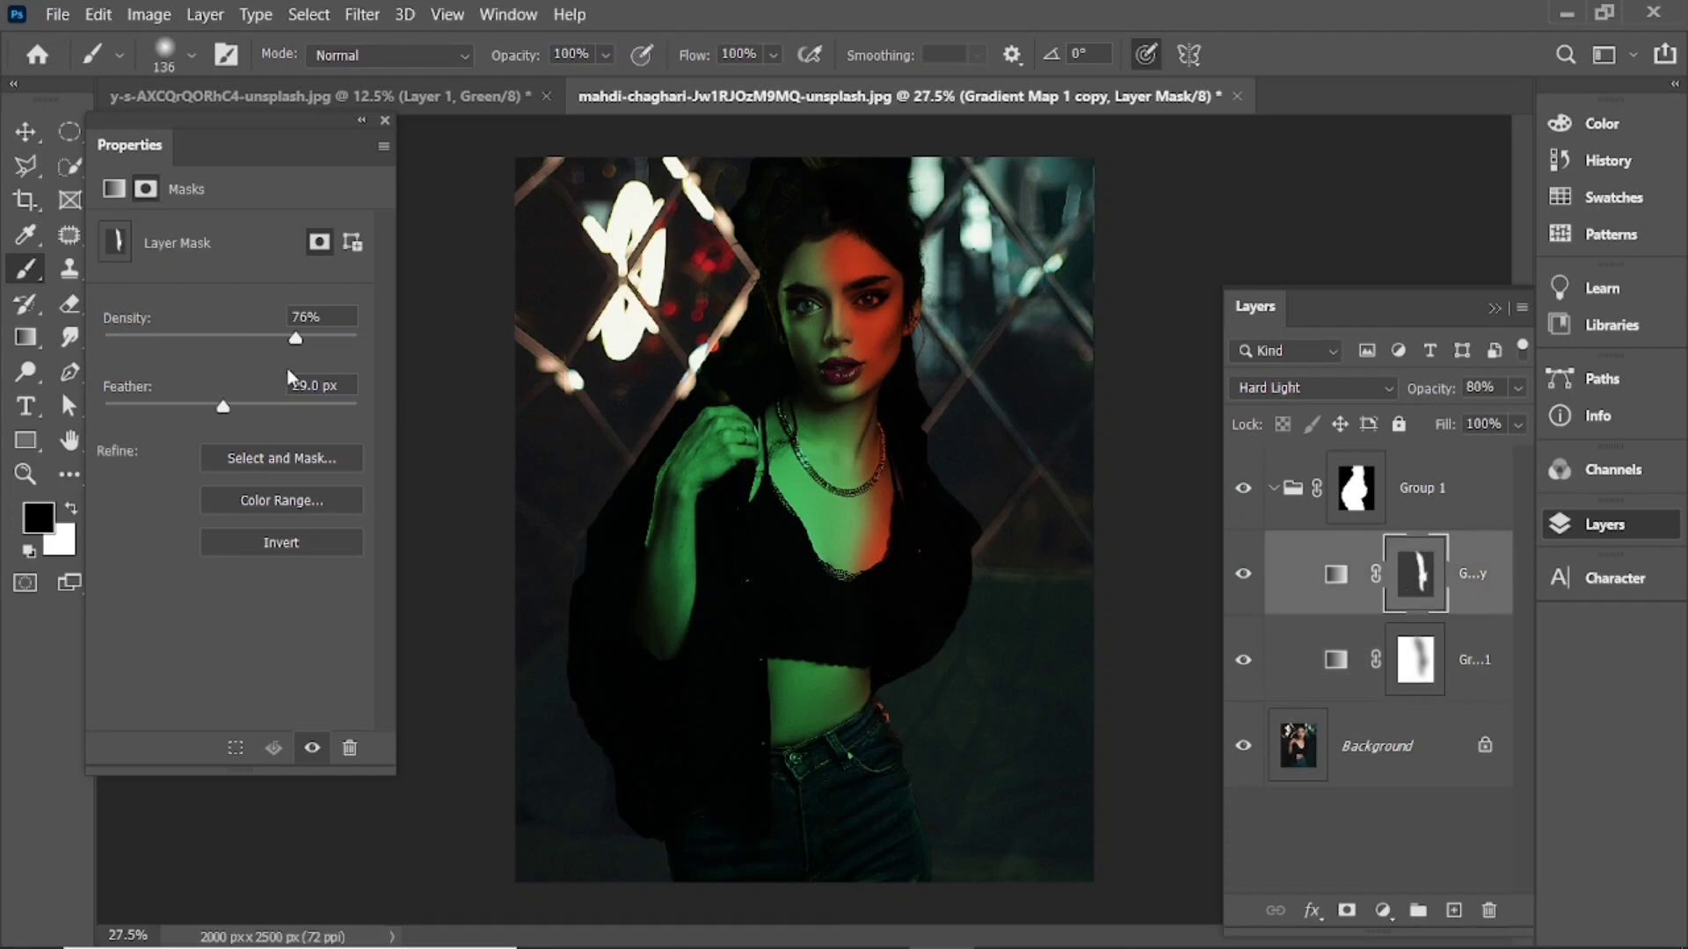
left_click_drag(300, 336, 226, 347)
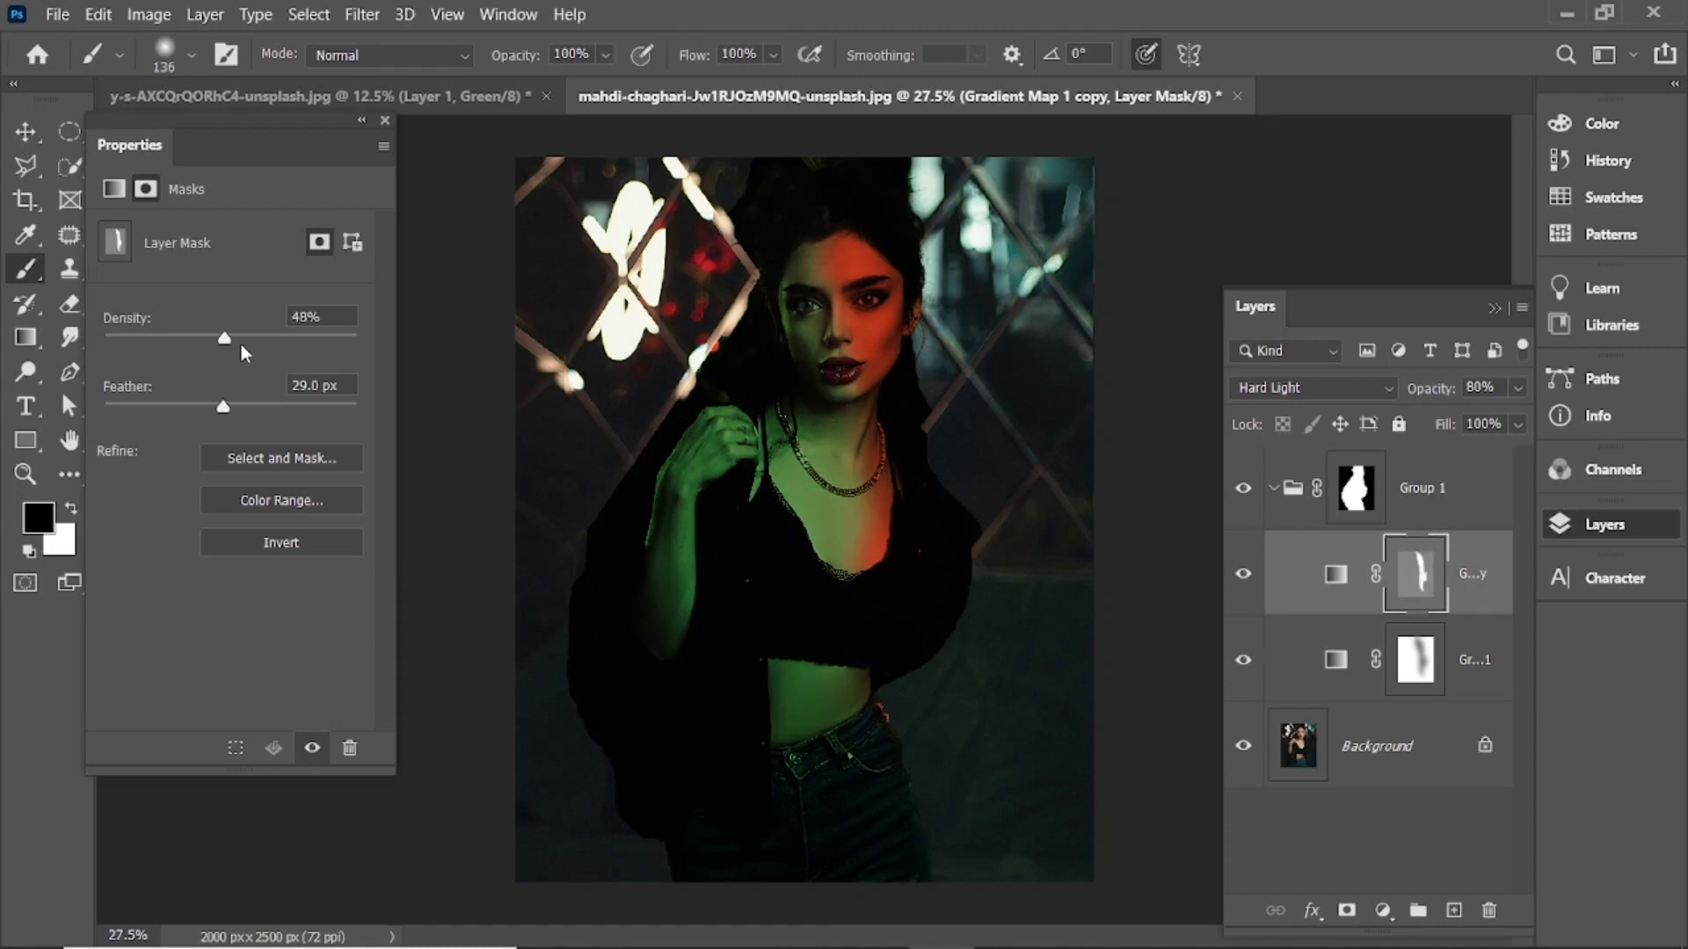
left_click_drag(241, 343, 261, 343)
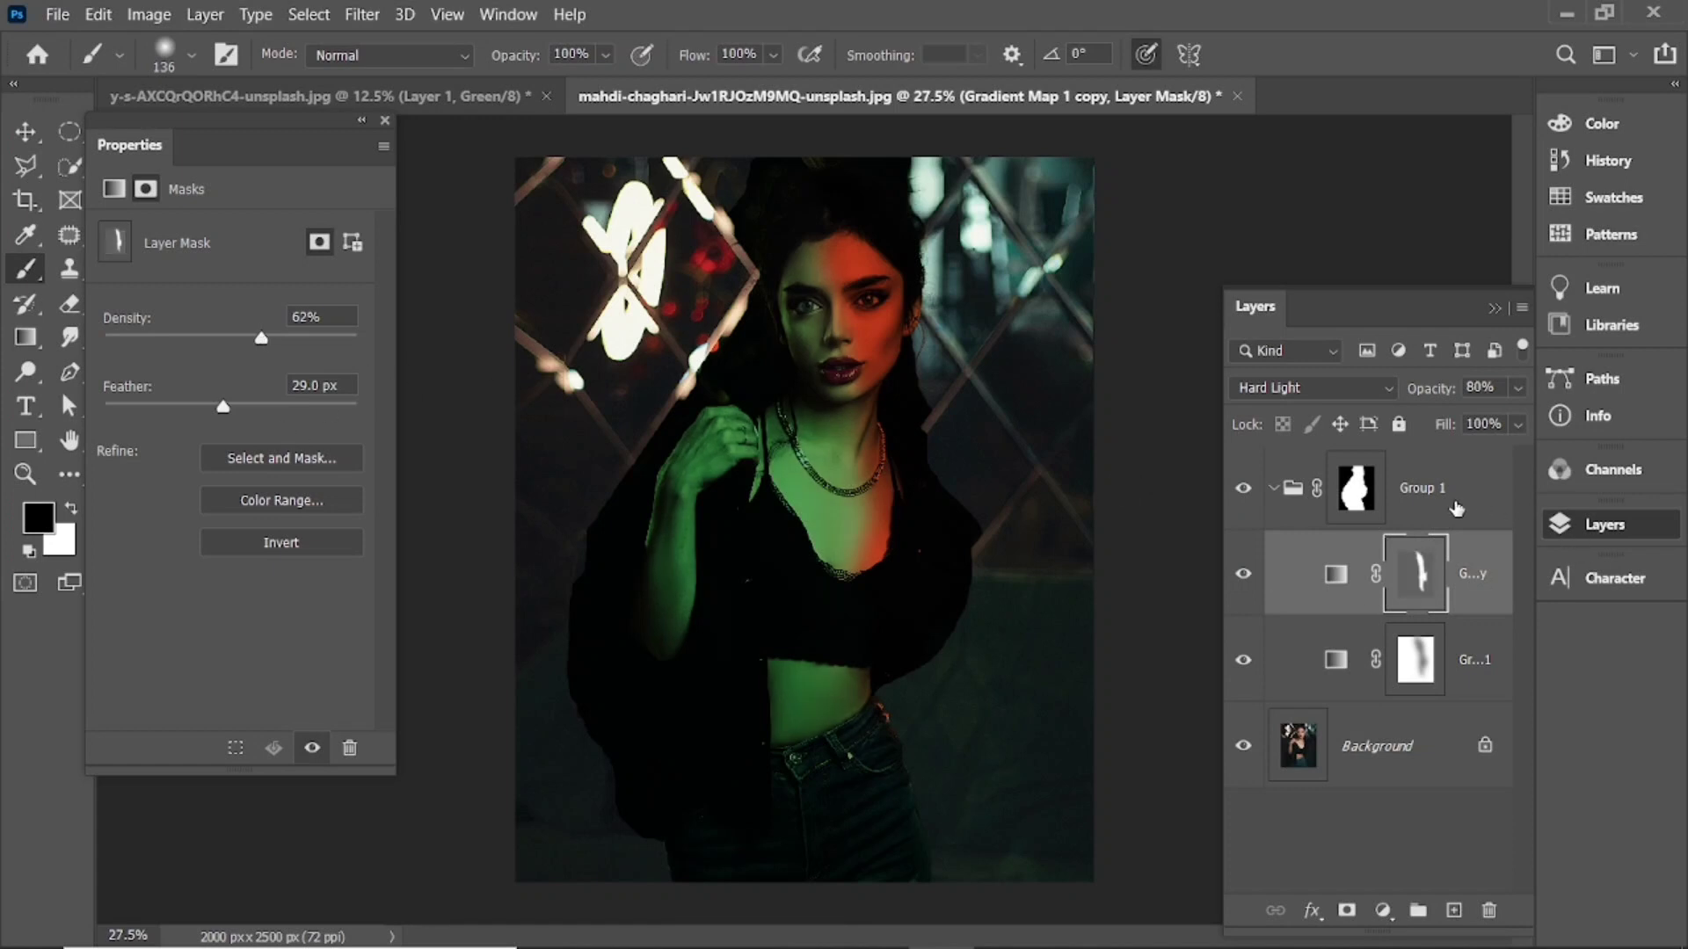
left_click_drag(224, 408, 228, 408)
Step: Clear the mask settings and layer list off the workspace and switch to the Move tool to view the finished portrait
left_click(385, 121)
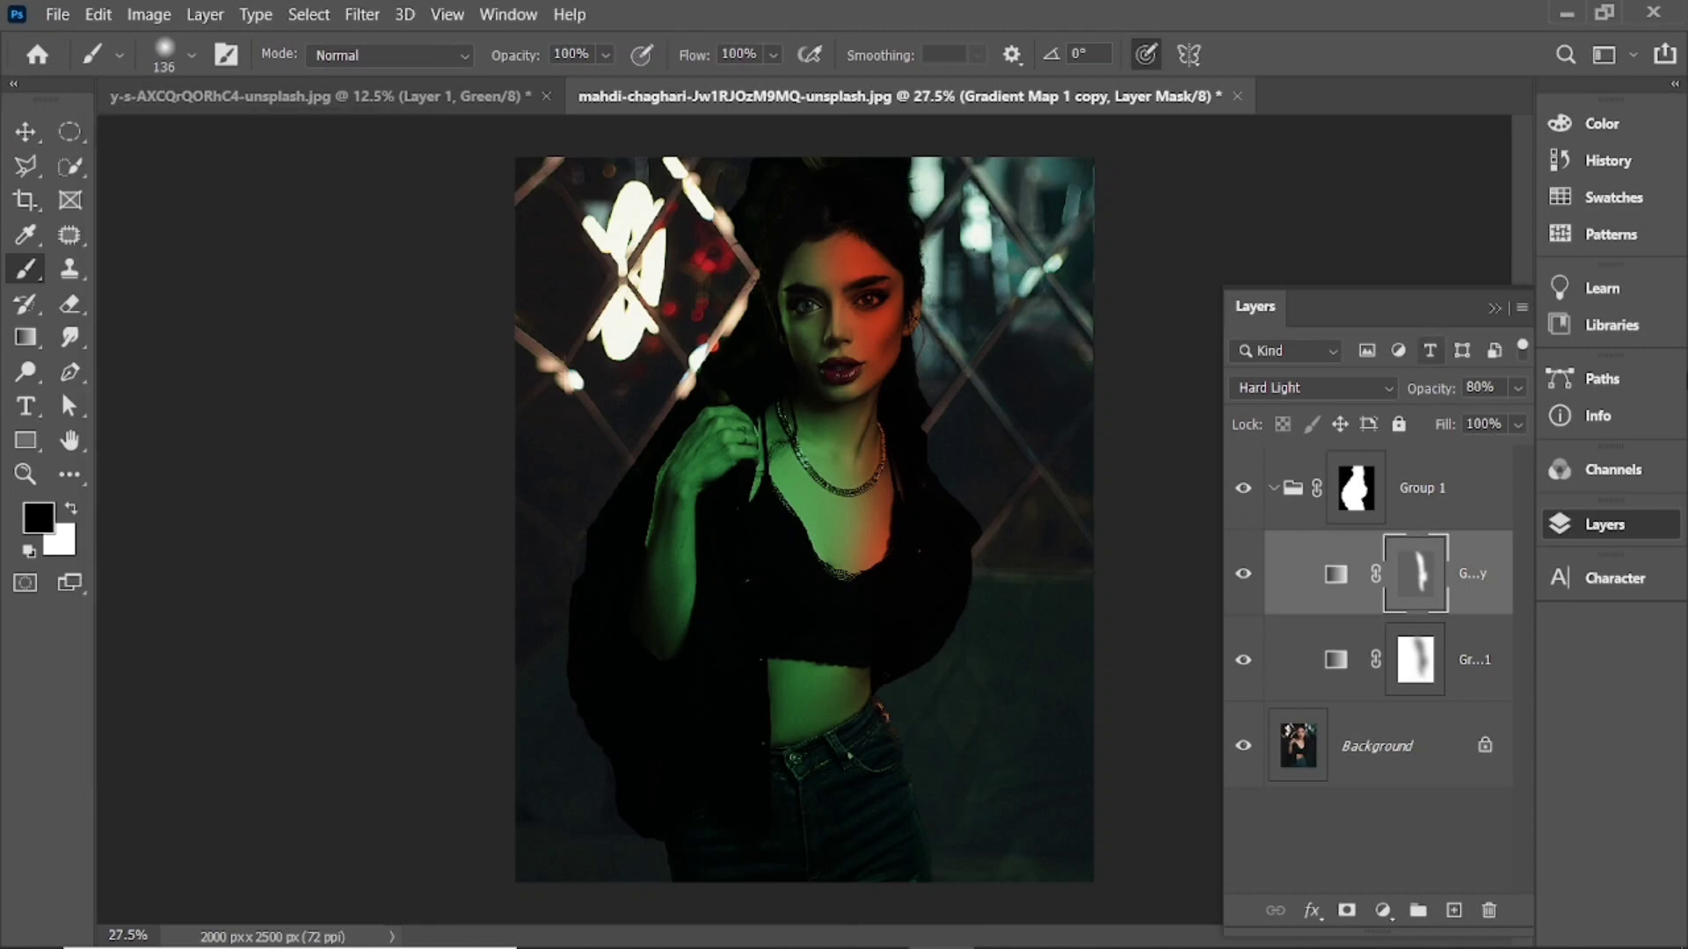
left_click(1497, 309)
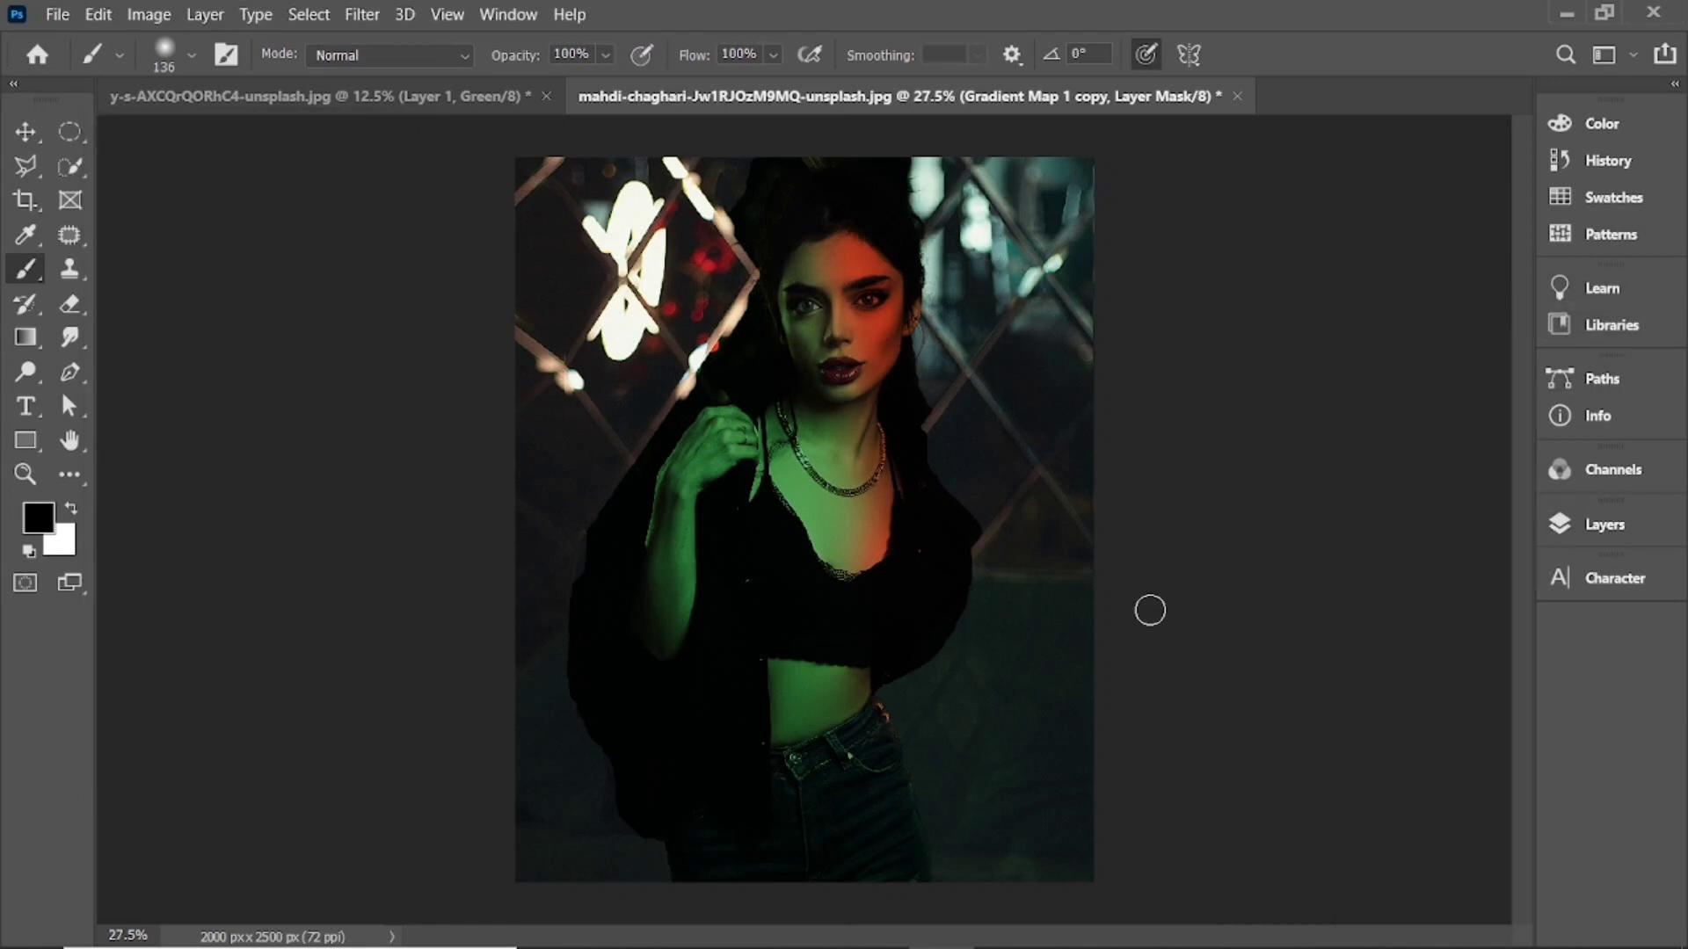
left_click(25, 131)
mouse_move(997, 943)
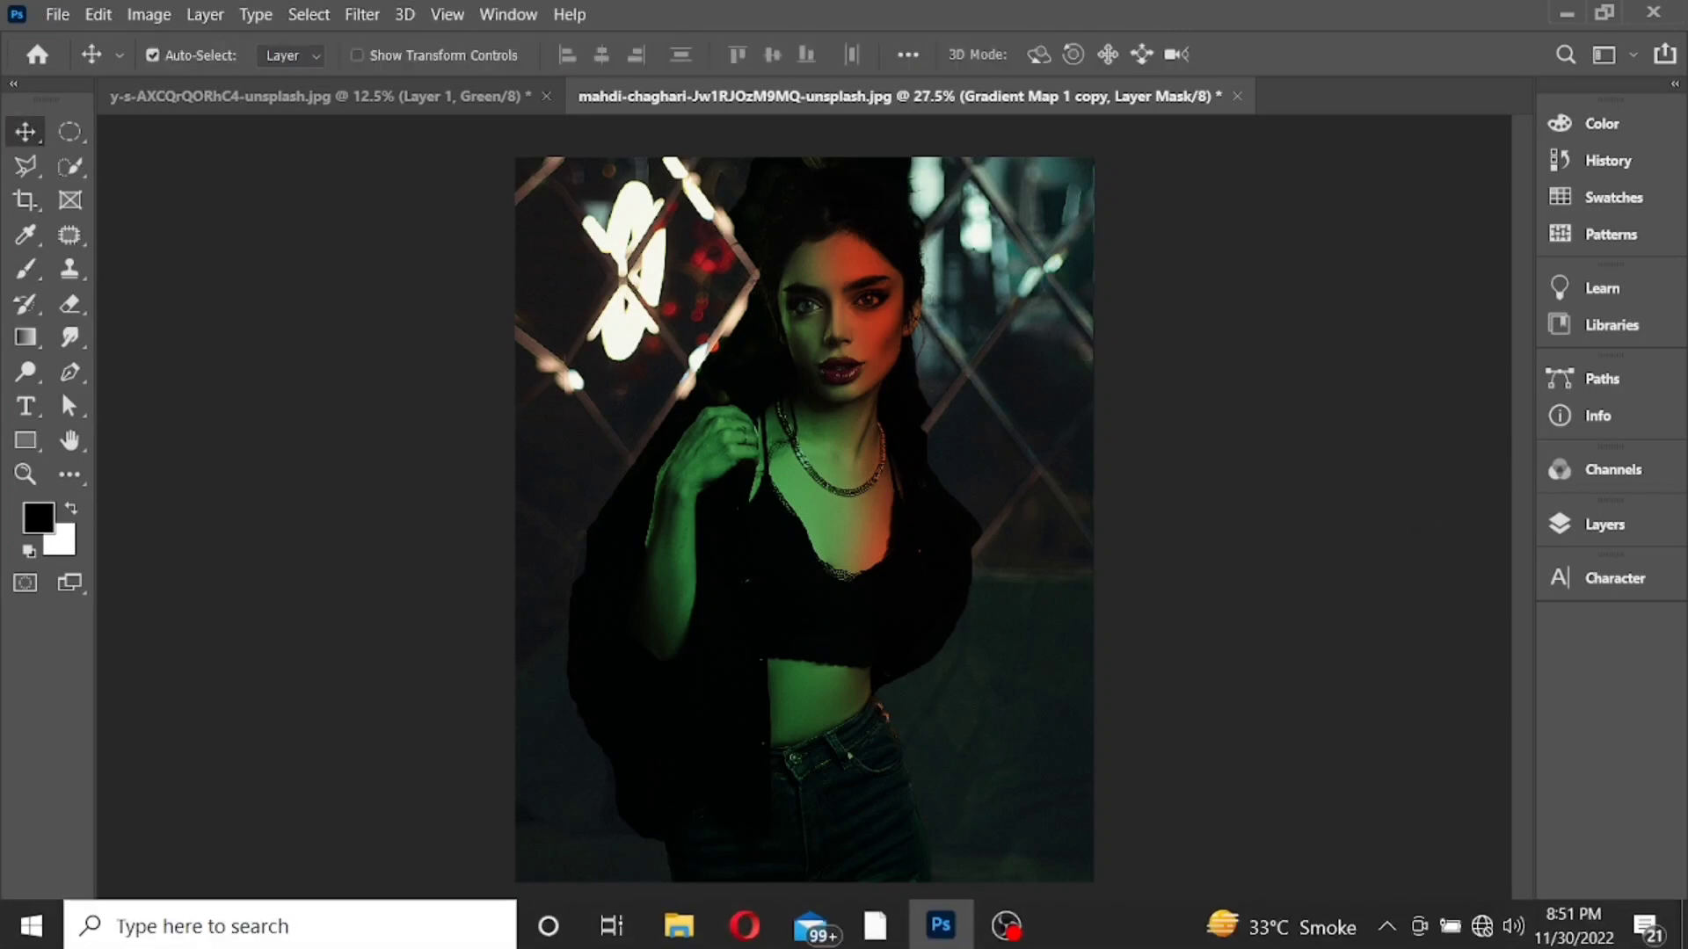